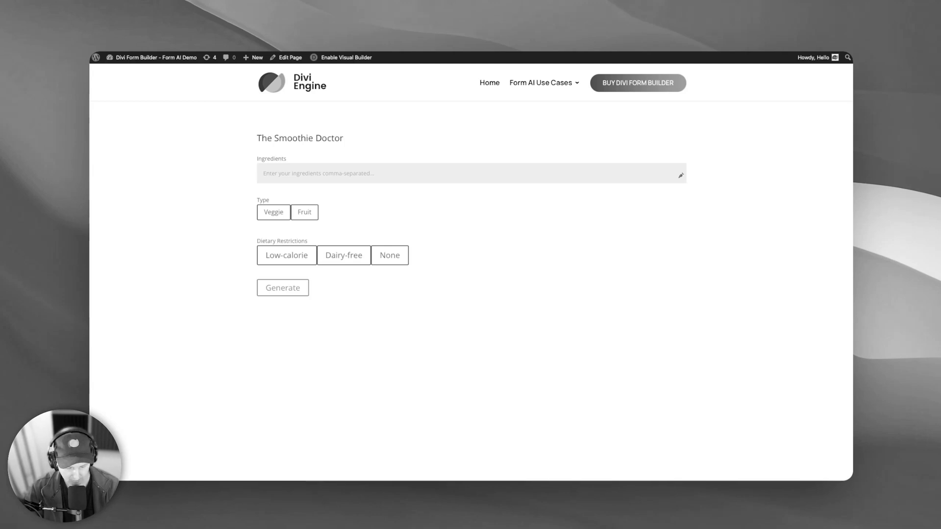
Generate a smoothie recipe from "Orange, onion, kale, spinach, lemon, banana, apple, ginger" with type Fruit and dietary restrictions None, and read it through.
text(Orange, onion, kale, spinach, lemon, banana, apple, ginger)
click(304, 211)
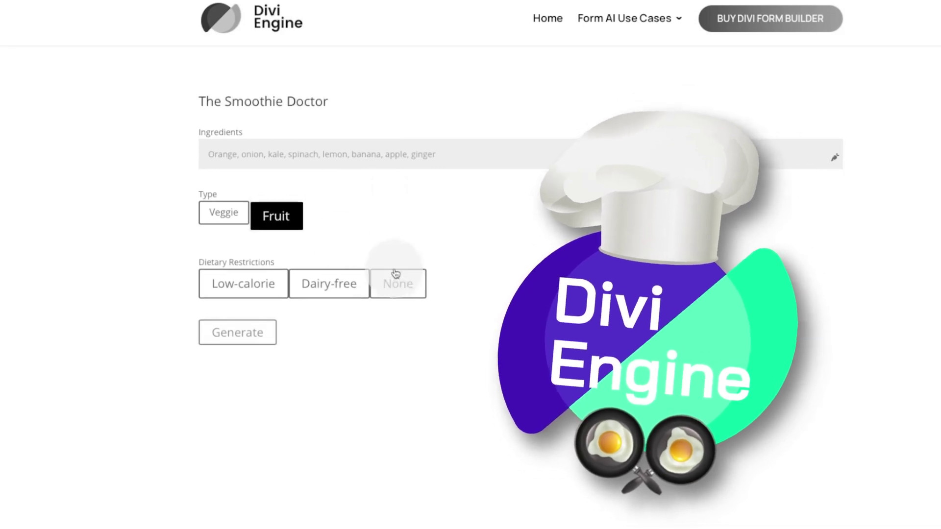
click(391, 283)
click(235, 339)
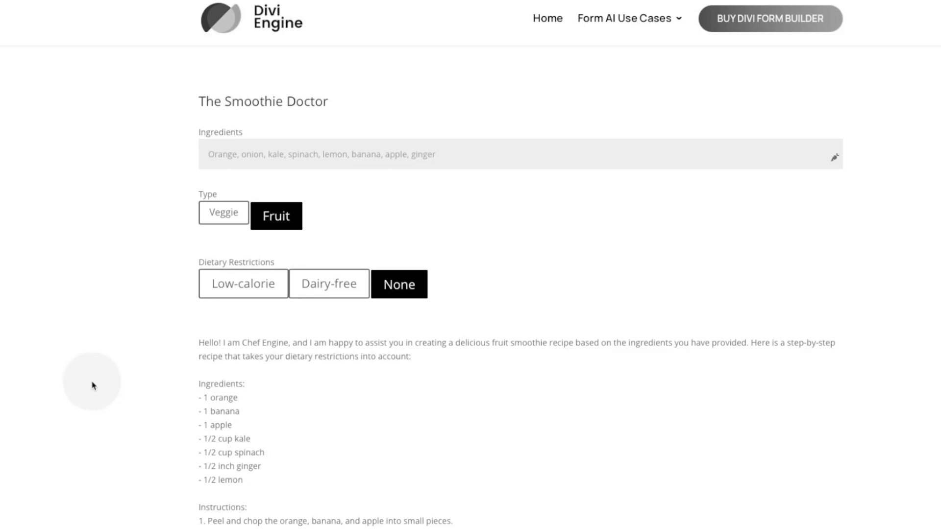
scroll(92, 385, down, 5)
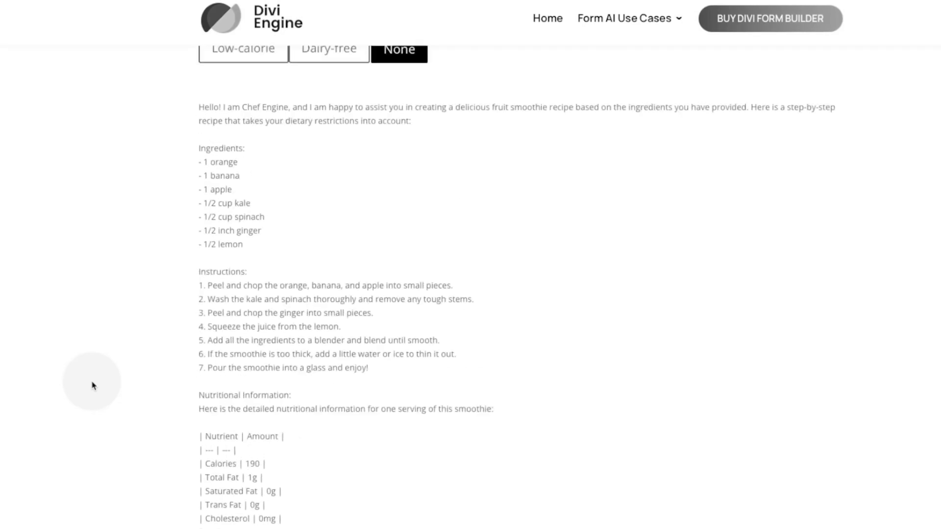
scroll(92, 386, up, 4)
scroll(92, 385, down, 6)
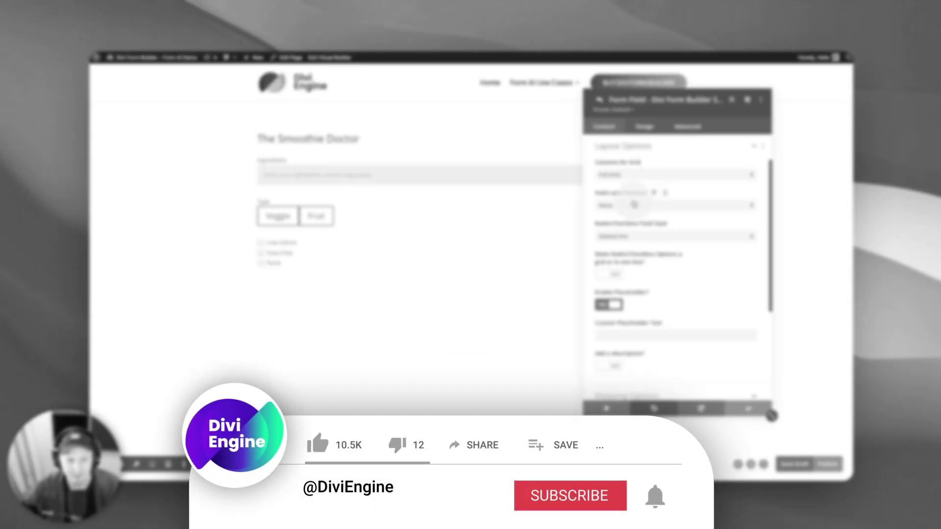
Set the Dietary Restrictions field's label position to Top.
click(634, 205)
click(625, 212)
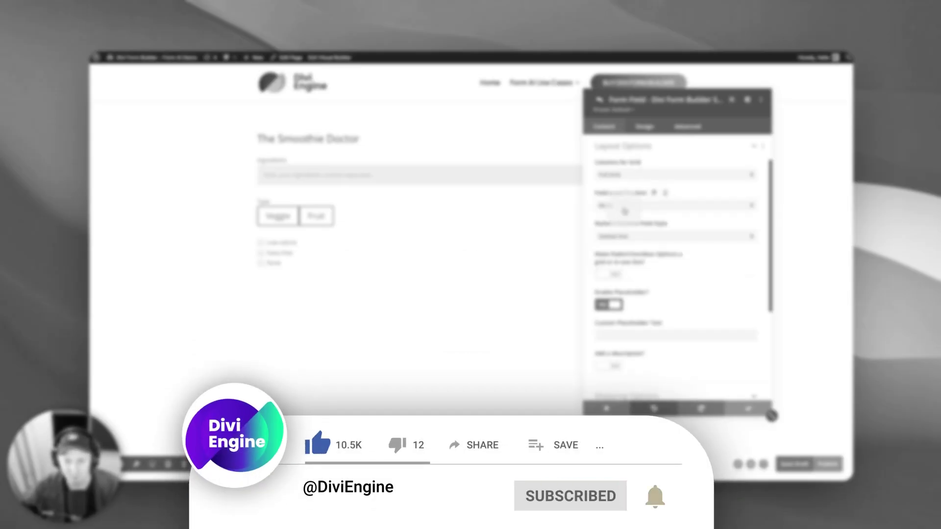
click(623, 212)
click(625, 218)
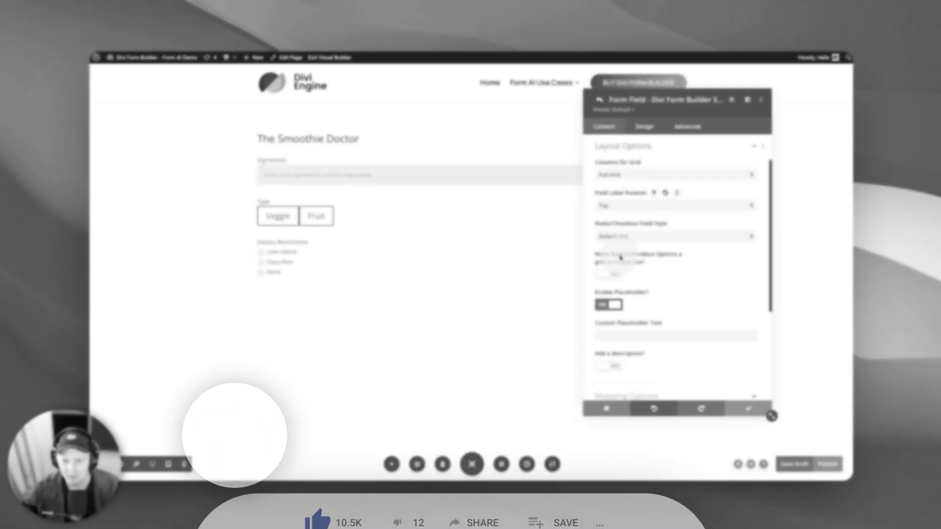
Style the Dietary Restrictions options as buttons and show them in one line.
click(621, 237)
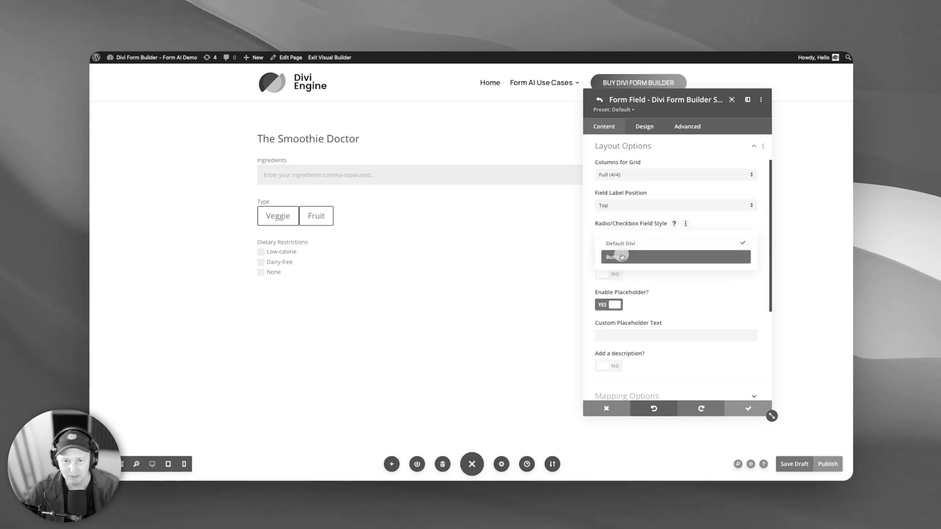
click(622, 258)
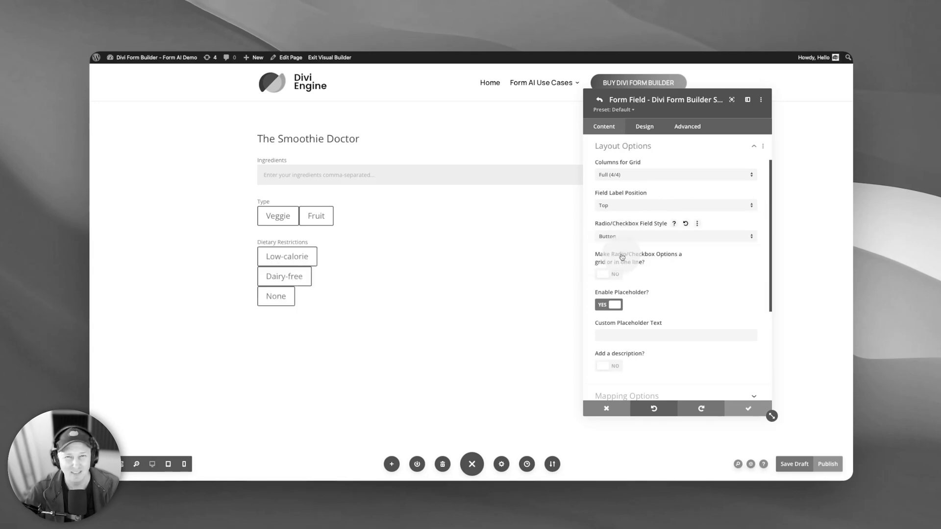
click(610, 275)
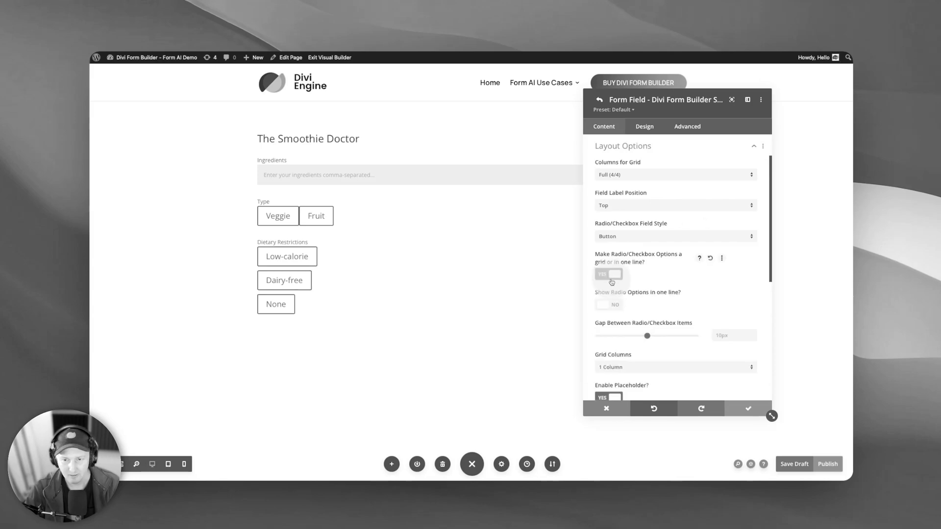
click(610, 303)
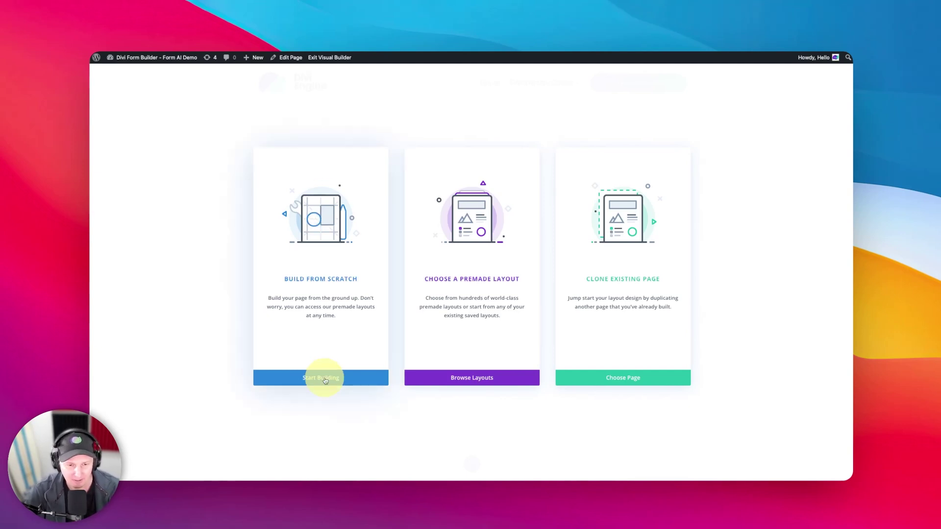
Start the page from scratch with a single-column row containing a Form - Divi Form Builder module.
click(325, 380)
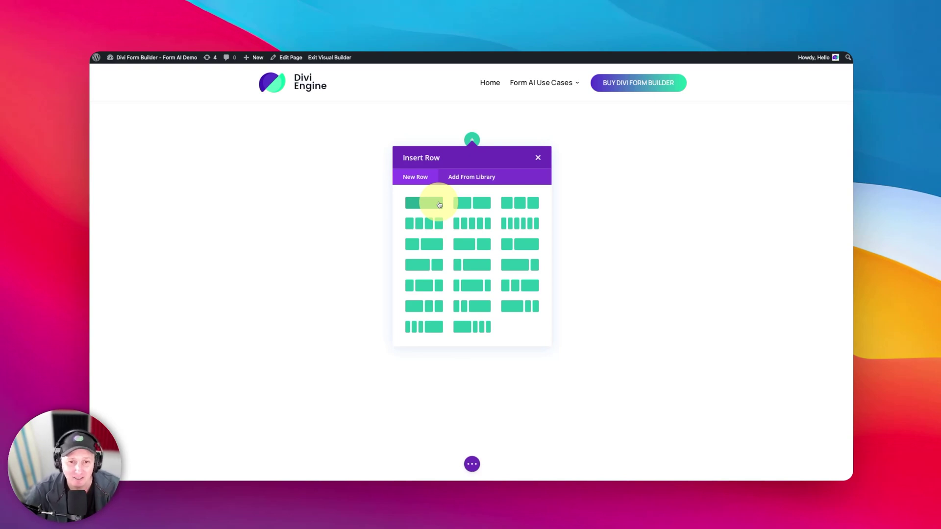
click(439, 204)
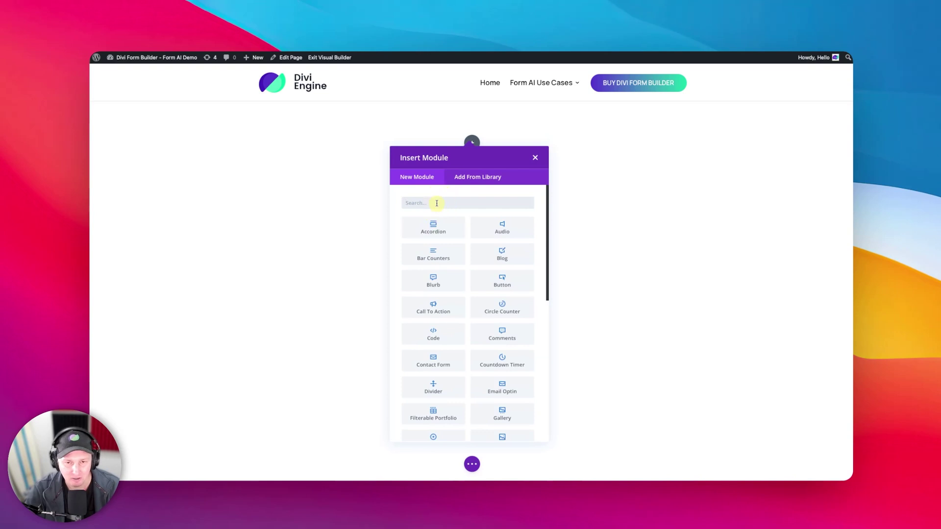
text(form)
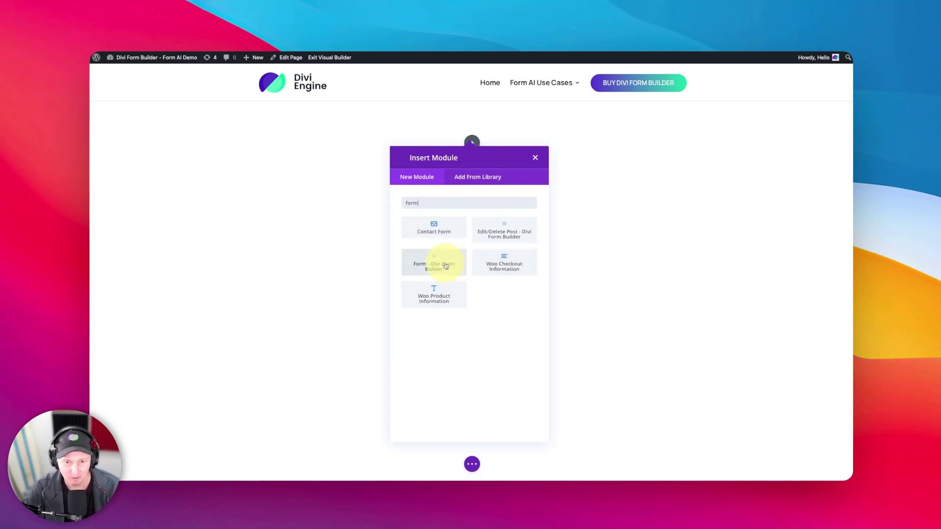
click(446, 267)
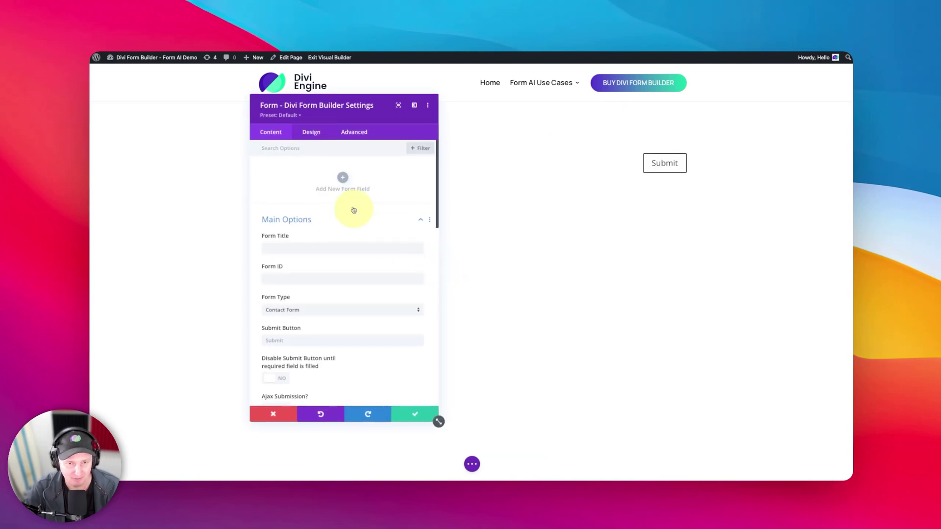
Title the form "The Smoothie Doctor" and keep Contact Form as its form type.
drag(338, 107, 418, 96)
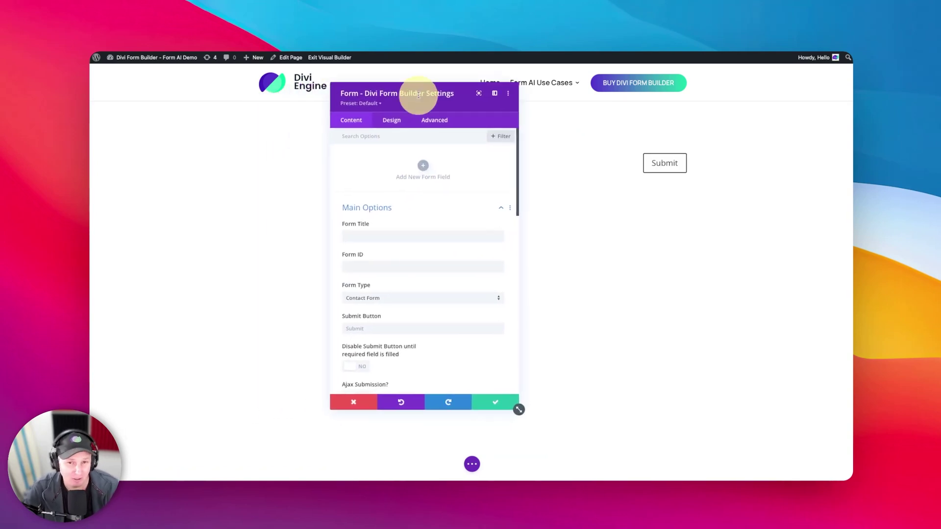
click(362, 236)
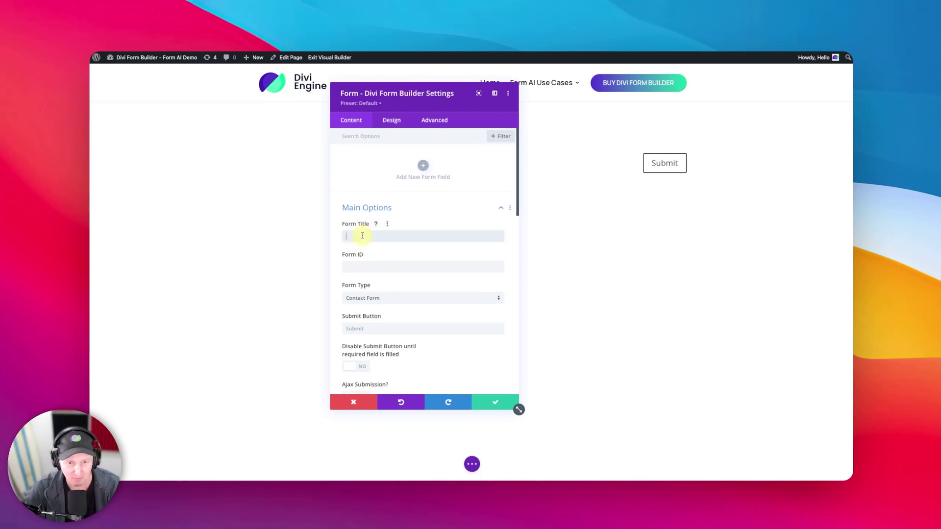
text(The Sm)
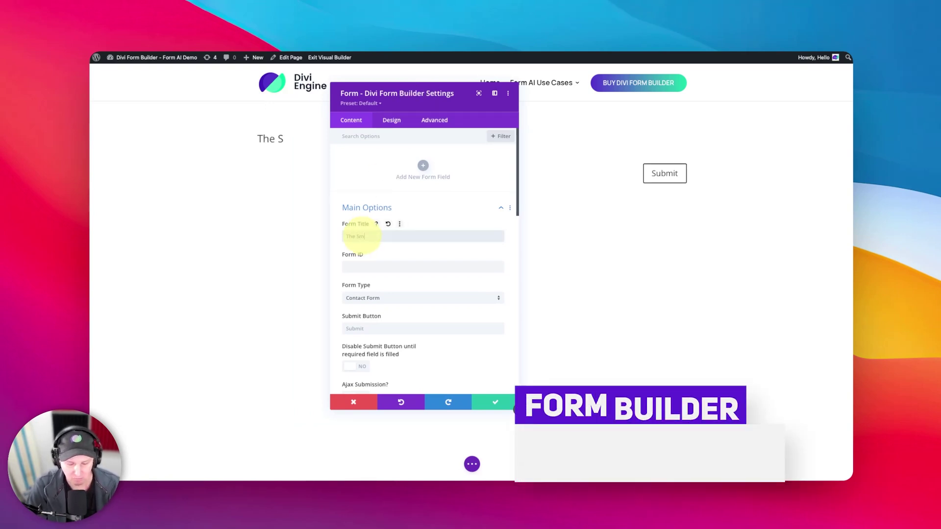
text(oothie Doctor)
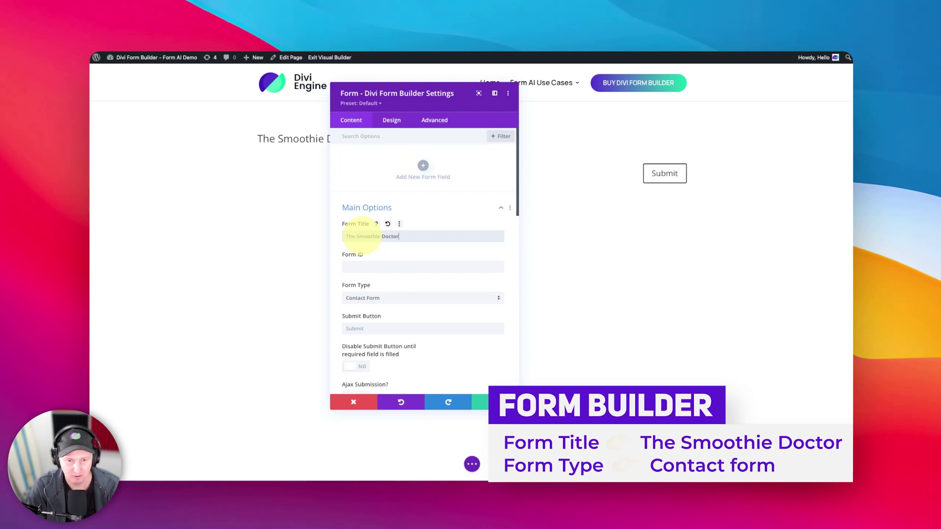
drag(447, 93, 628, 80)
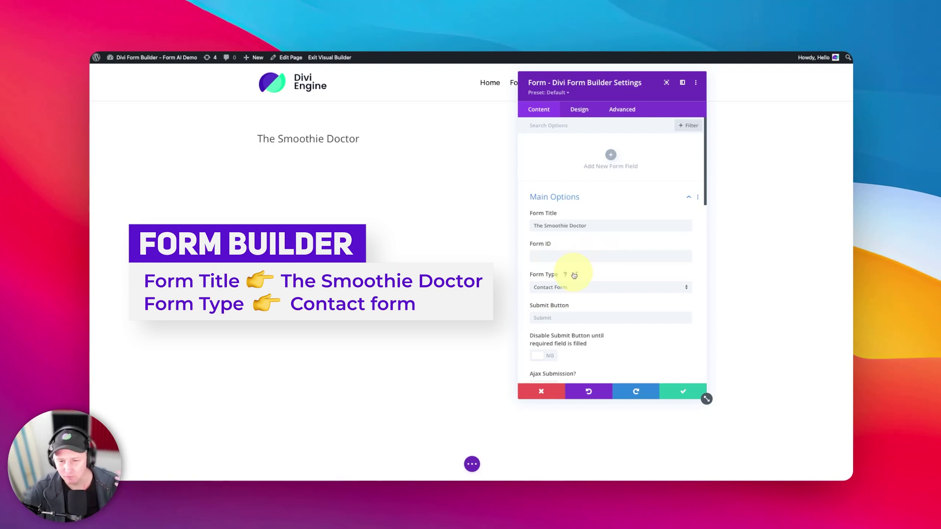
click(574, 291)
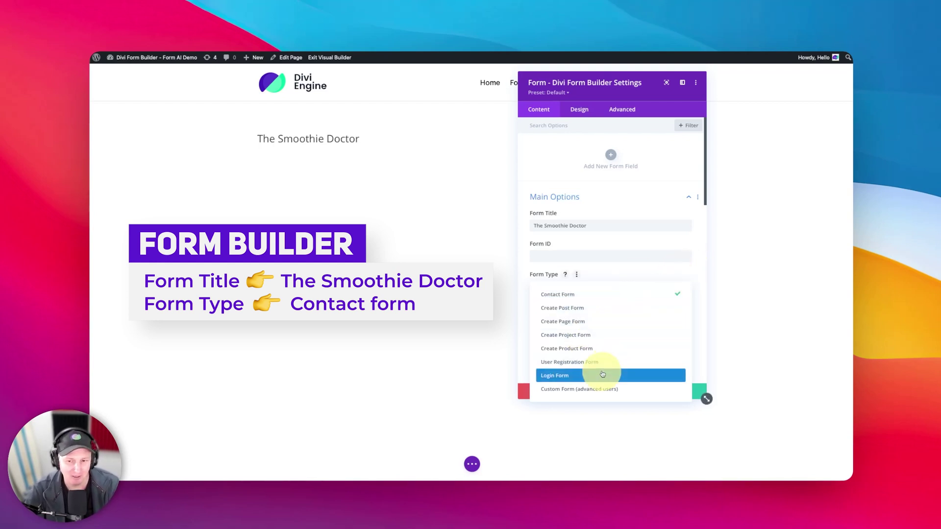
click(698, 243)
Examine the form's Form AI settings, including spend limit, submit button action, suggestion saving, rate limit and output debug.
scroll(647, 301, down, 5)
scroll(647, 302, down, 15)
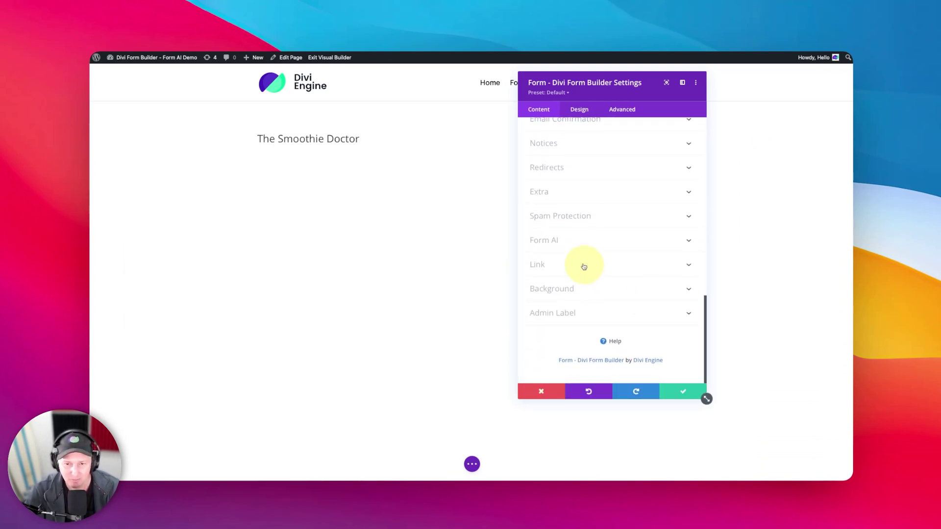
click(553, 244)
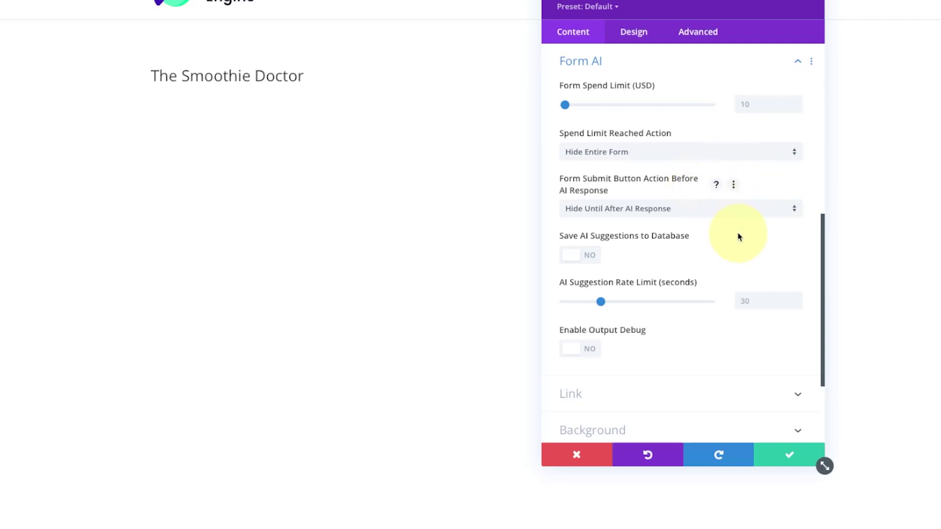
scroll(716, 262, down, 3)
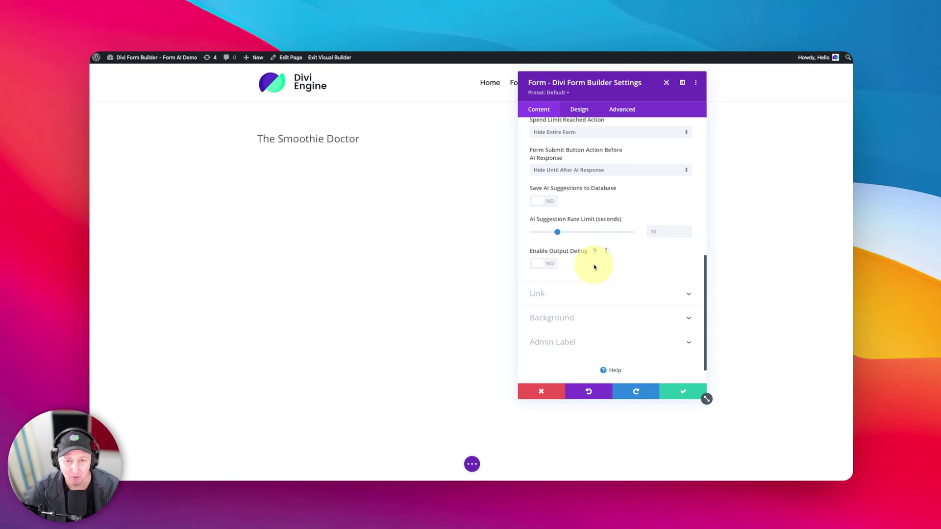
scroll(594, 267, up, 15)
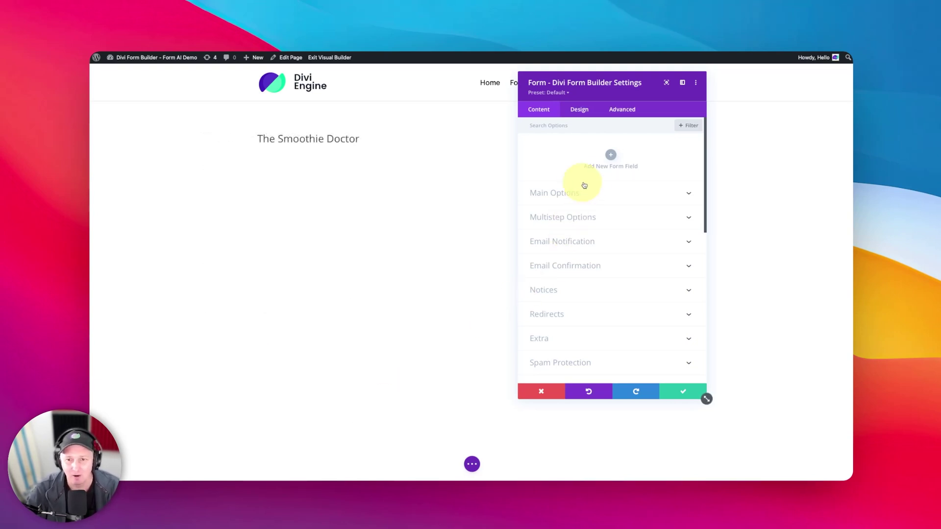
Add a form field titled "Ingredients" with the field ID "f_ingredients".
click(610, 155)
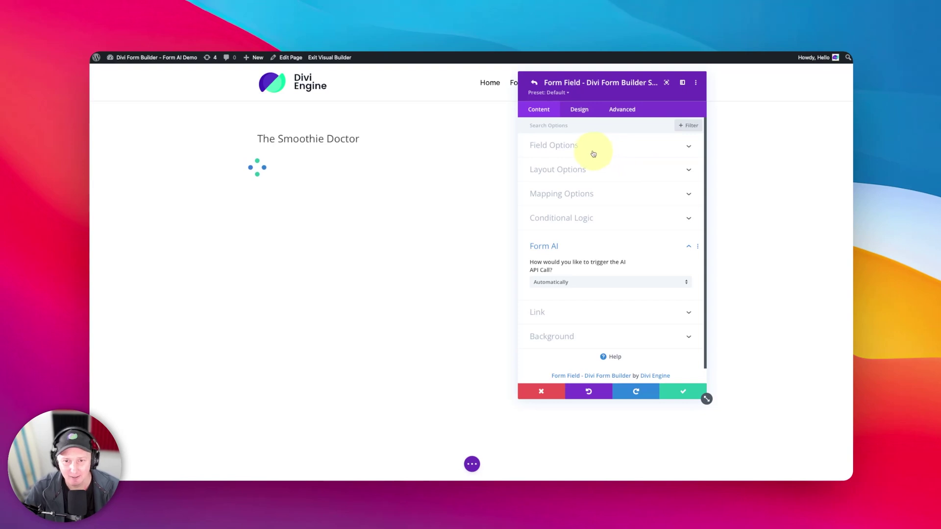
click(575, 147)
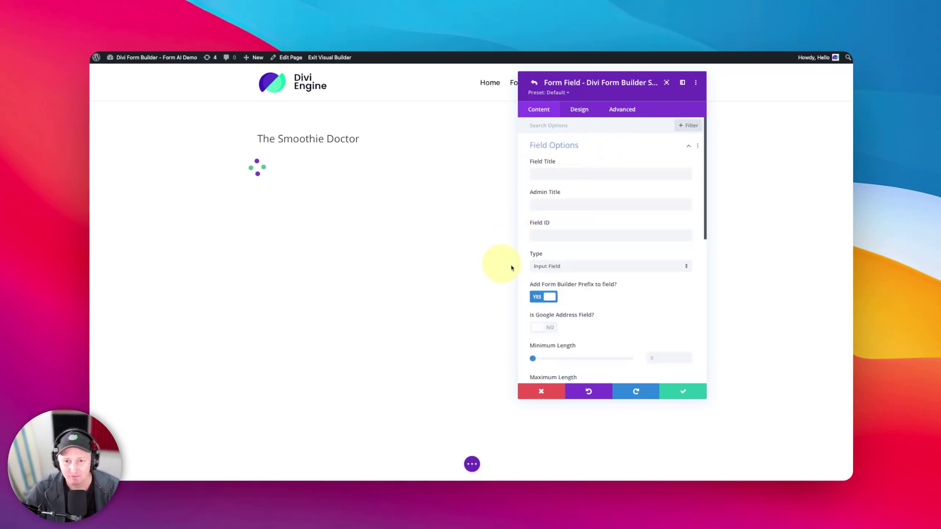
click(593, 175)
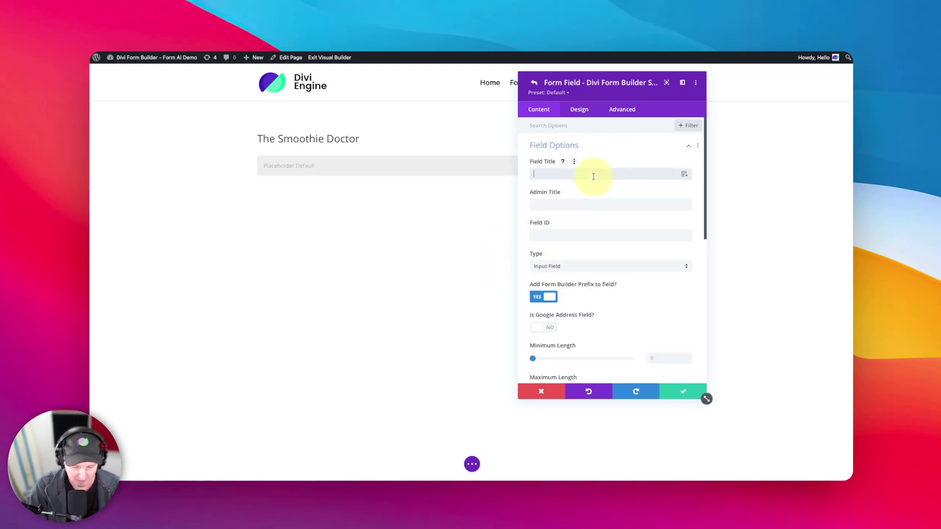
text(Ingredients)
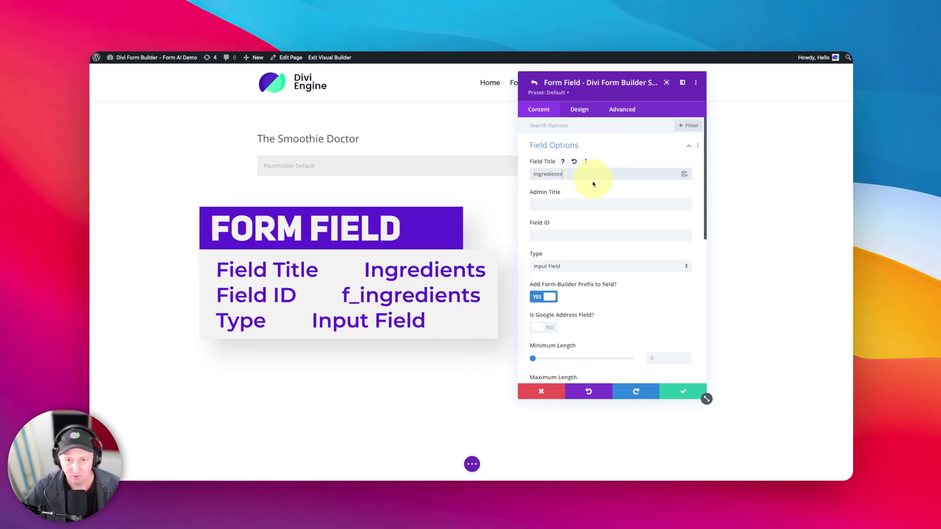
click(541, 234)
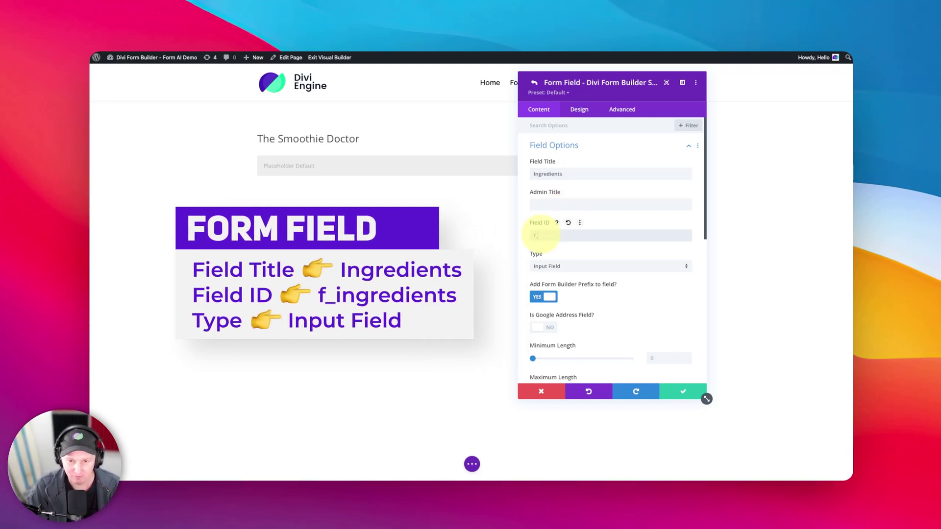
text(f_ingredients)
click(589, 295)
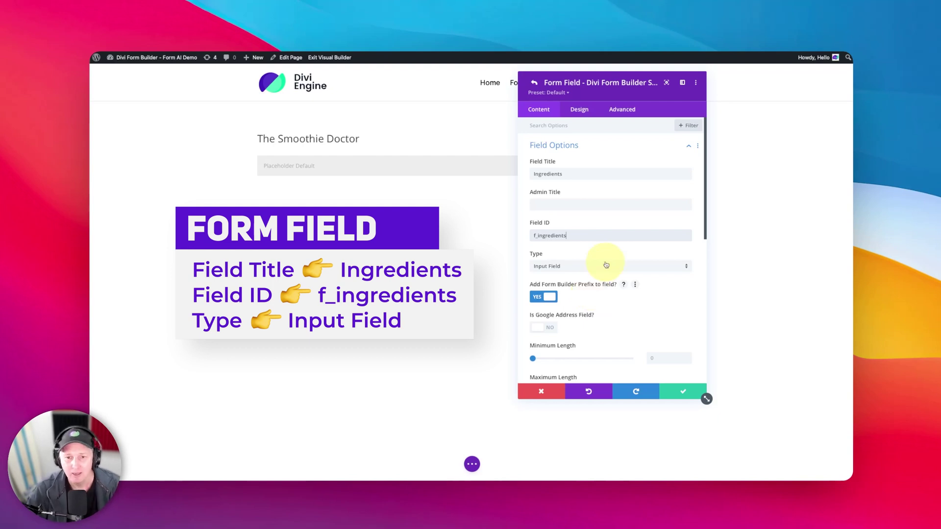
Turn off autocomplete for the Ingredients field.
scroll(619, 294, down, 3)
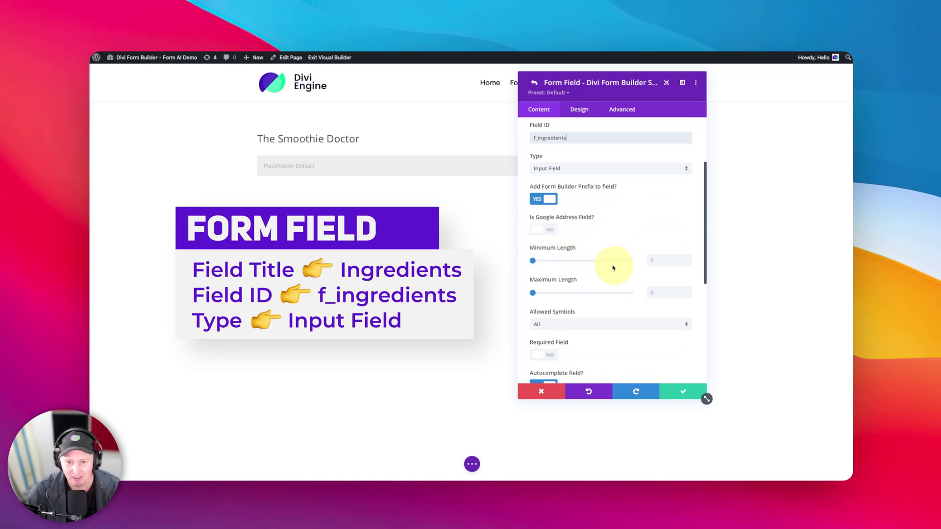
scroll(584, 244, down, 3)
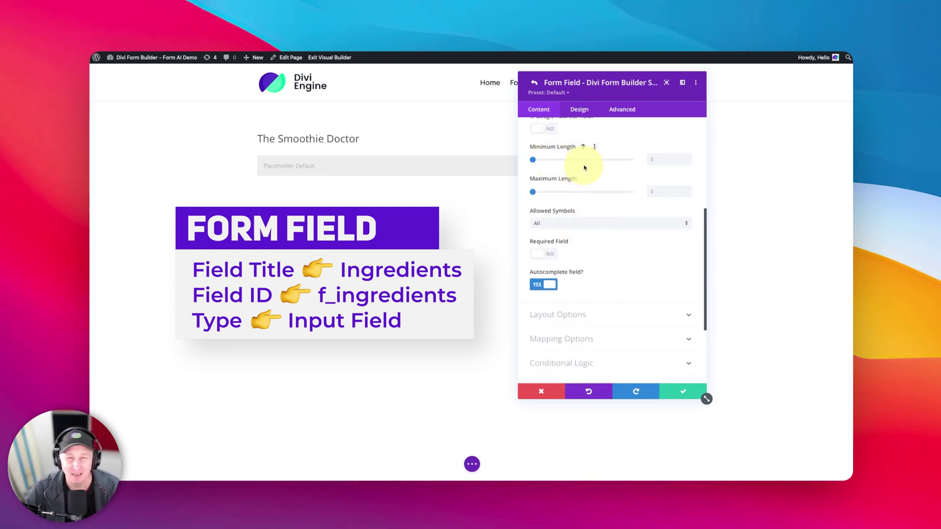
click(543, 284)
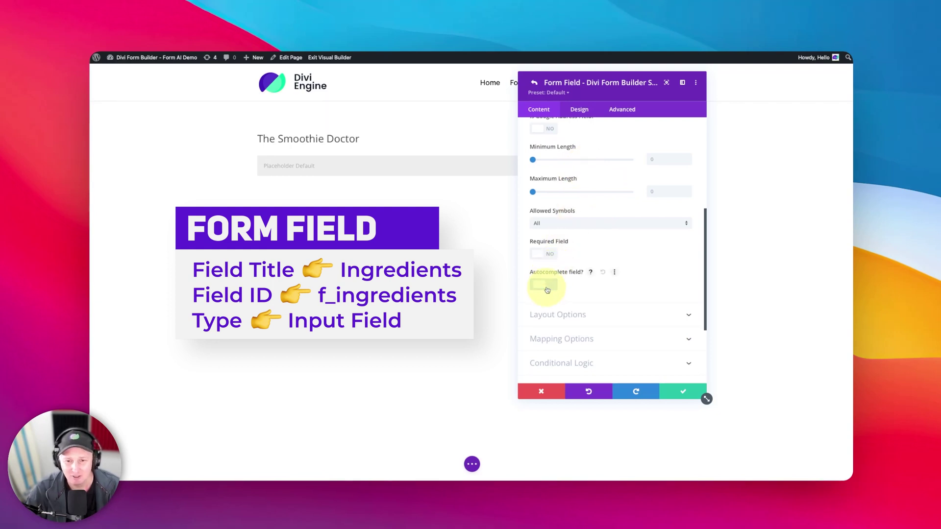
Set the Ingredients field's label position to Top in its layout options.
scroll(622, 270, down, 2)
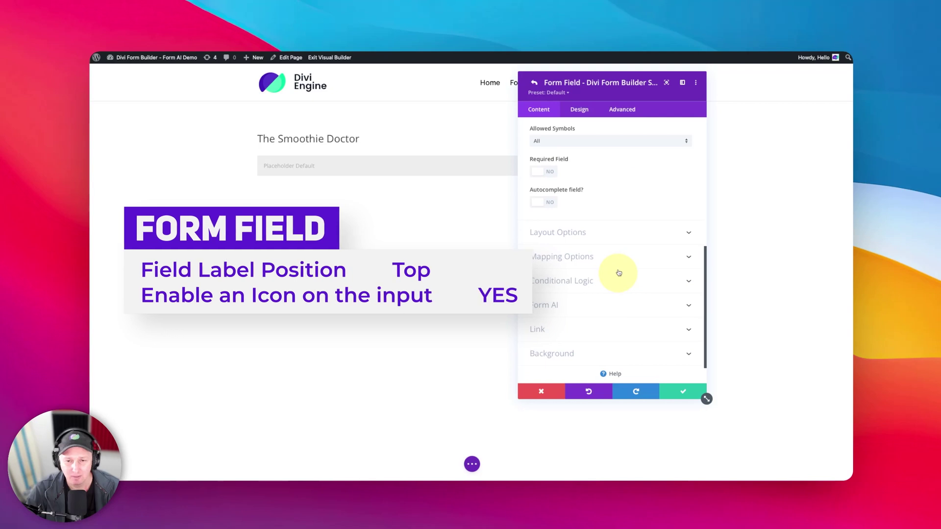
click(569, 239)
scroll(570, 241, up, 2)
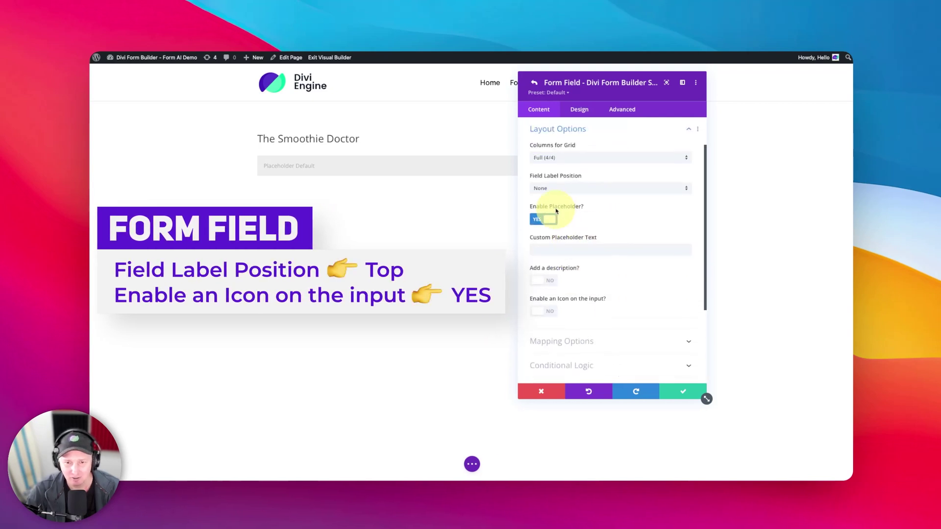
click(555, 191)
click(549, 209)
click(543, 219)
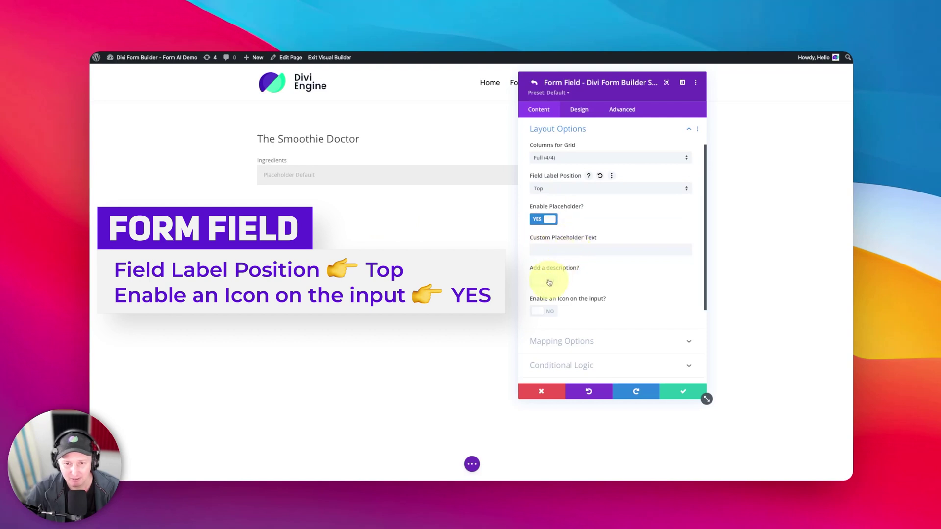
Enable an icon on the Ingredients input and choose the carrot icon, searching for "carr".
click(544, 311)
scroll(704, 336, down, 3)
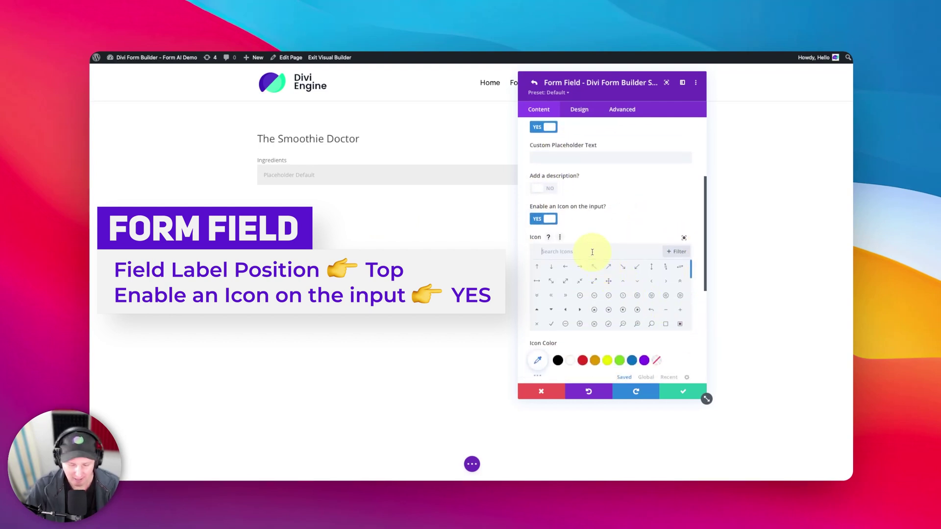
click(592, 252)
text(carr)
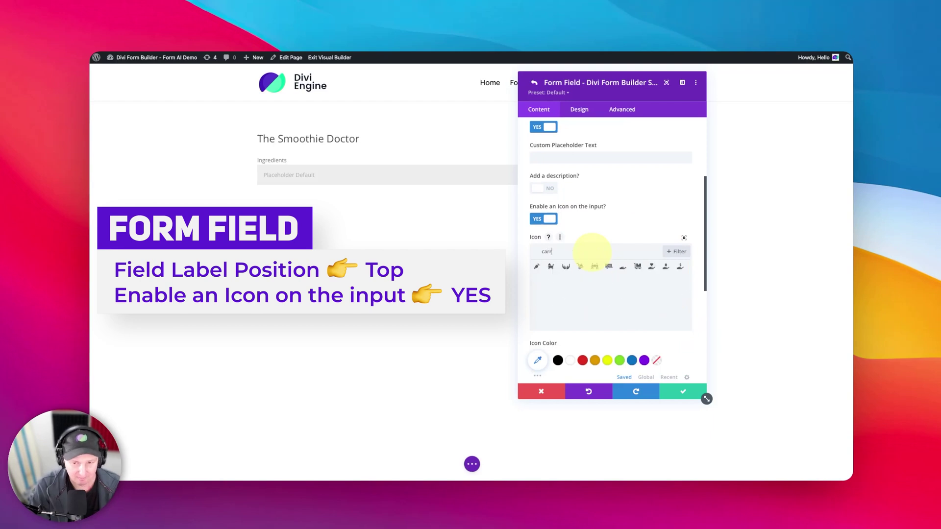
click(534, 268)
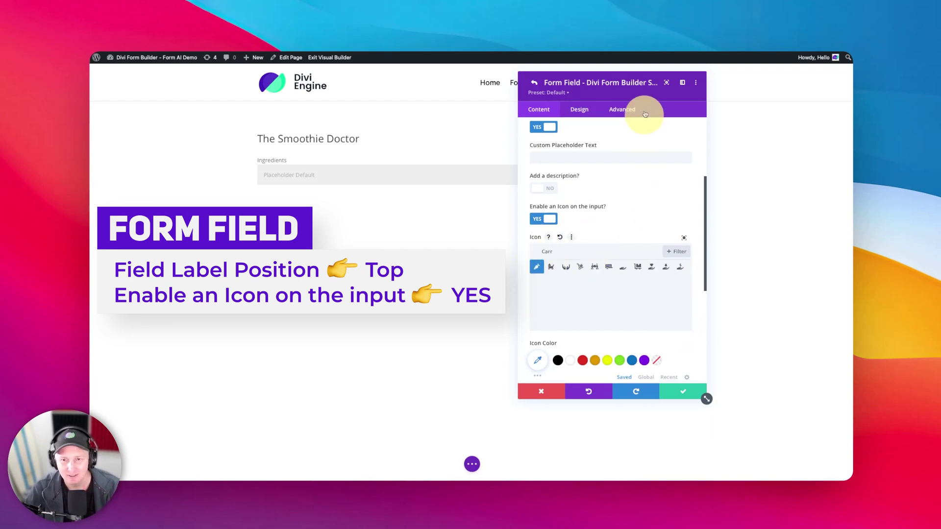
Set the Ingredients field's custom placeholder text to "Enter your ingredients comma-separated...".
drag(642, 81, 707, 99)
scroll(760, 362, down, 3)
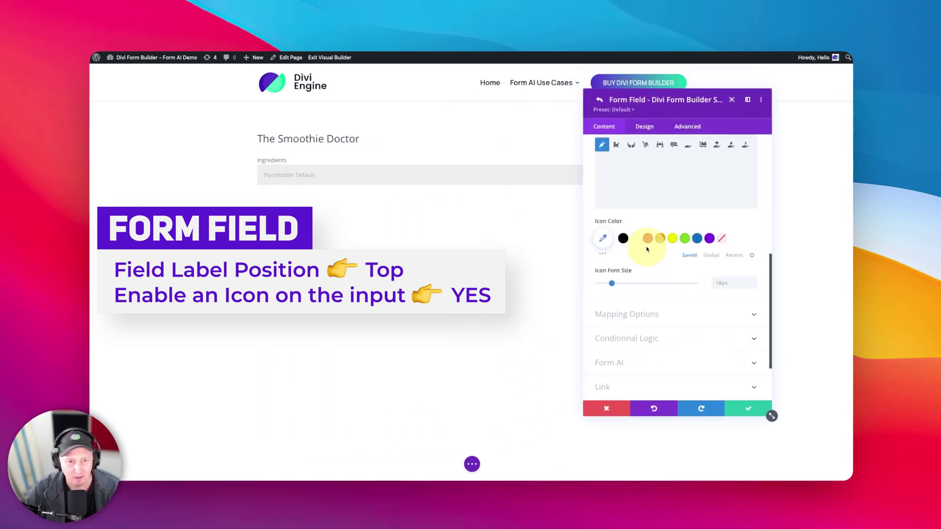
scroll(647, 249, up, 3)
scroll(646, 250, up, 2)
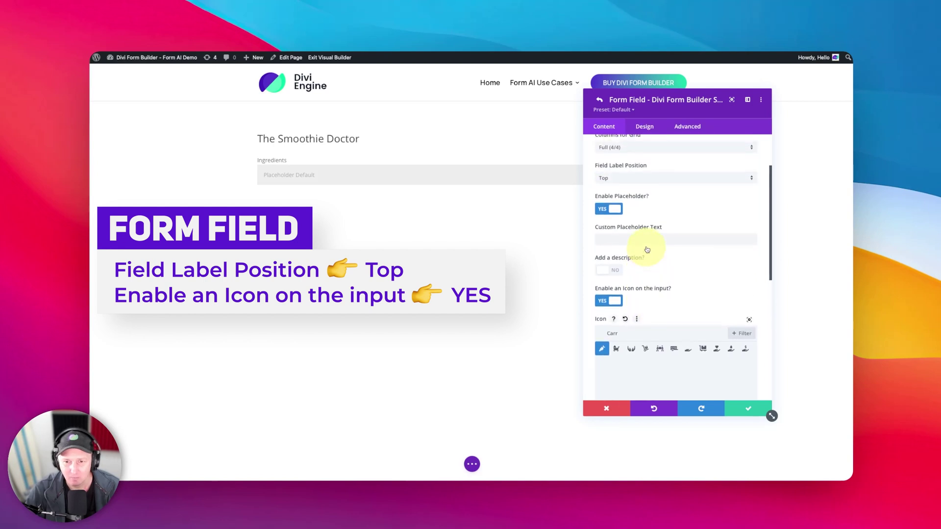
click(638, 240)
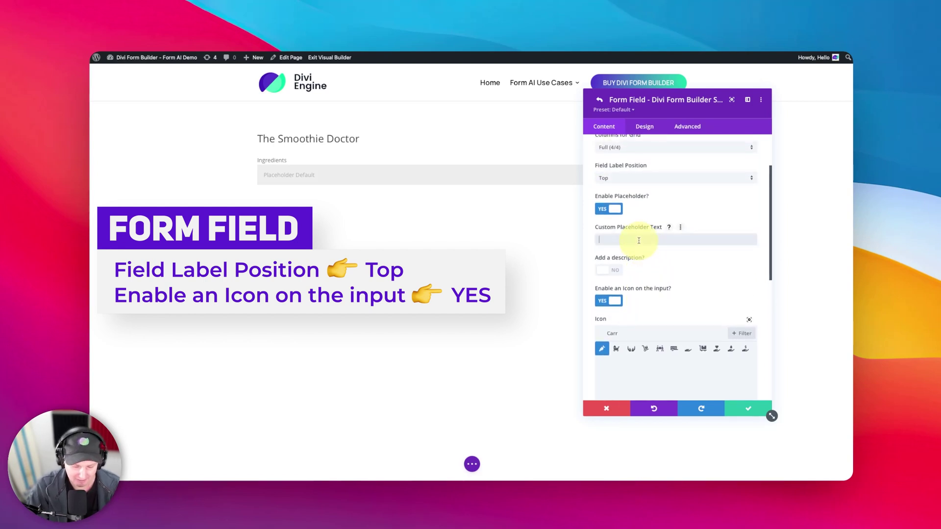
text(Enter your ingredients comma-)
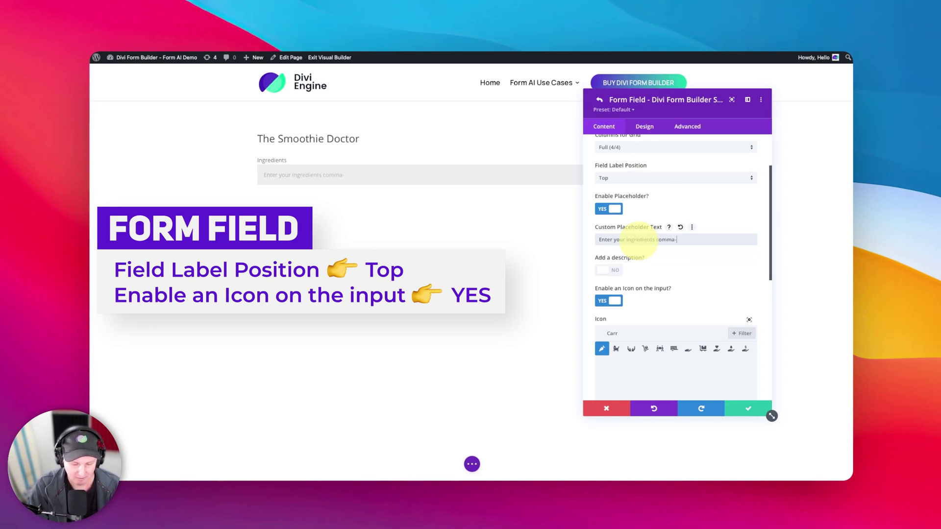
text(...)
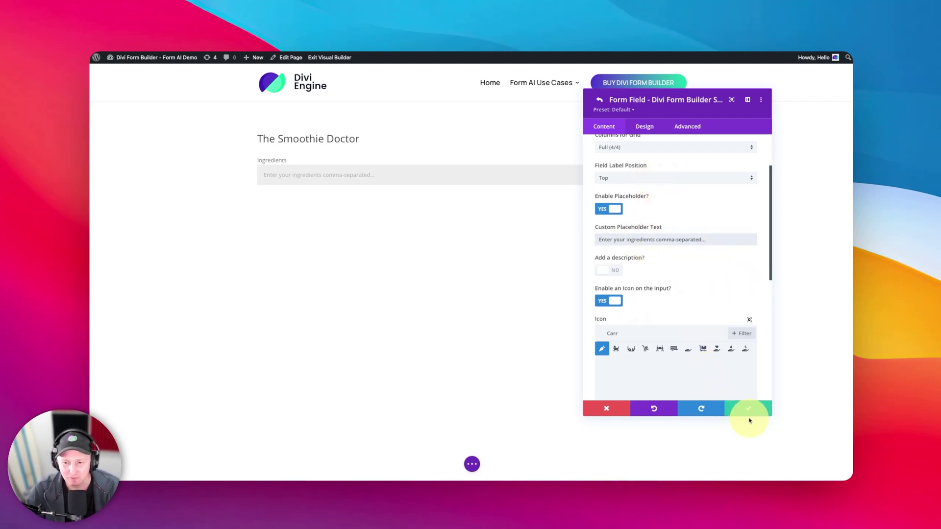
Review the Ingredients field's title, ID and type, and save the field's settings.
scroll(651, 243, up, 5)
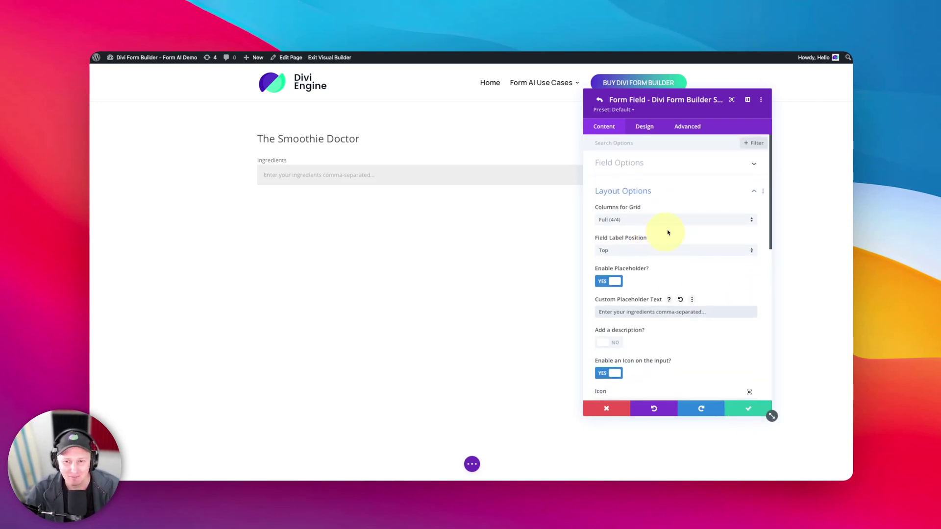
click(638, 169)
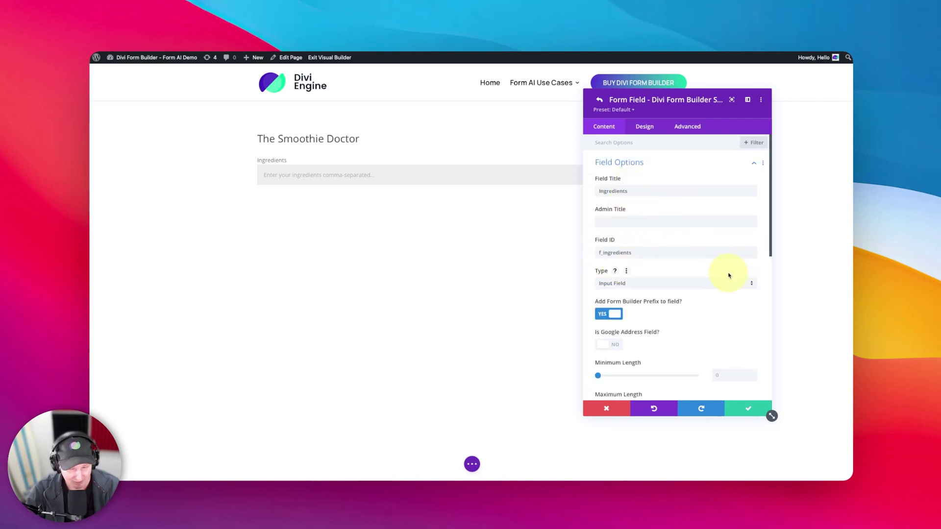
click(746, 410)
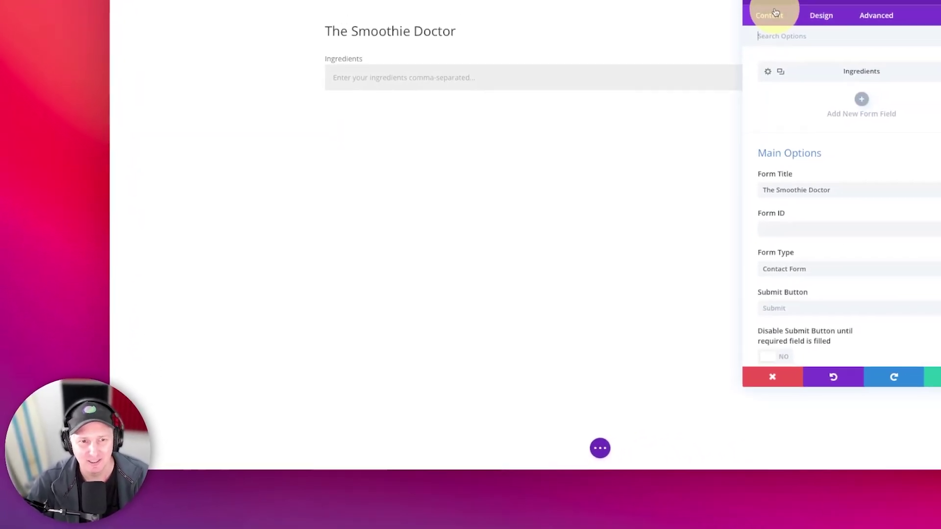
Add another form field titled "Type" with the field ID "f_type".
scroll(820, 152, down, 3)
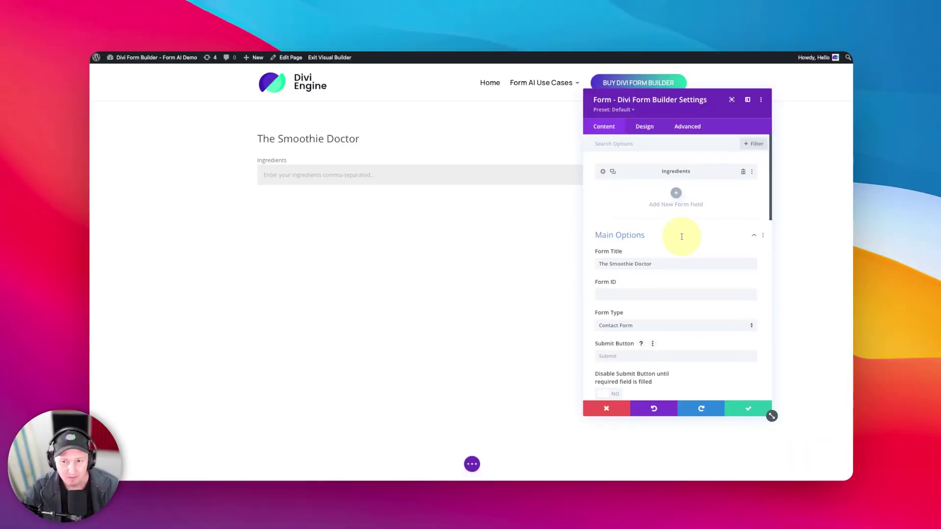
click(677, 196)
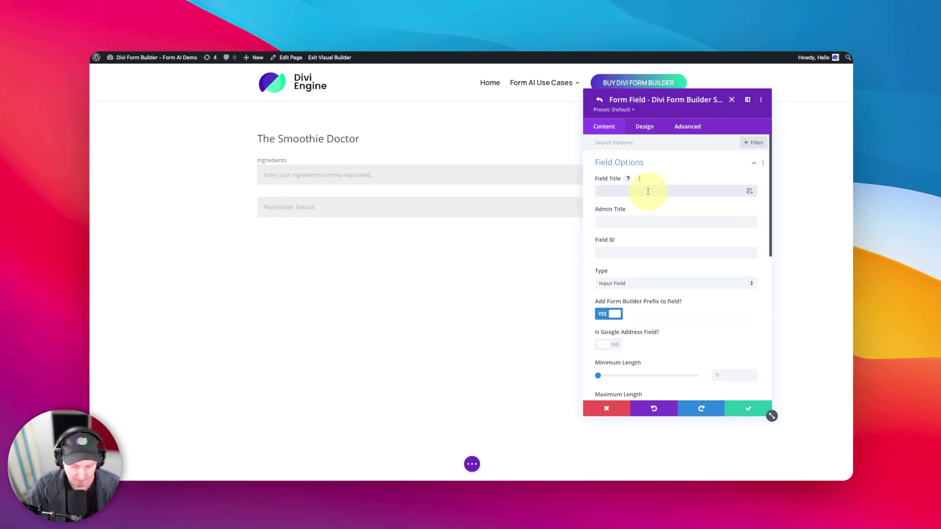
text(Type)
click(618, 253)
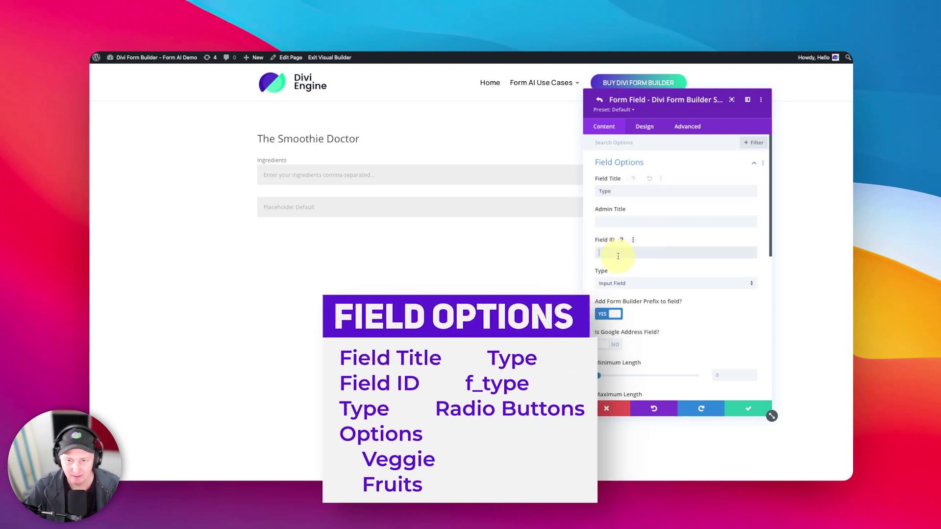
text(f_t)
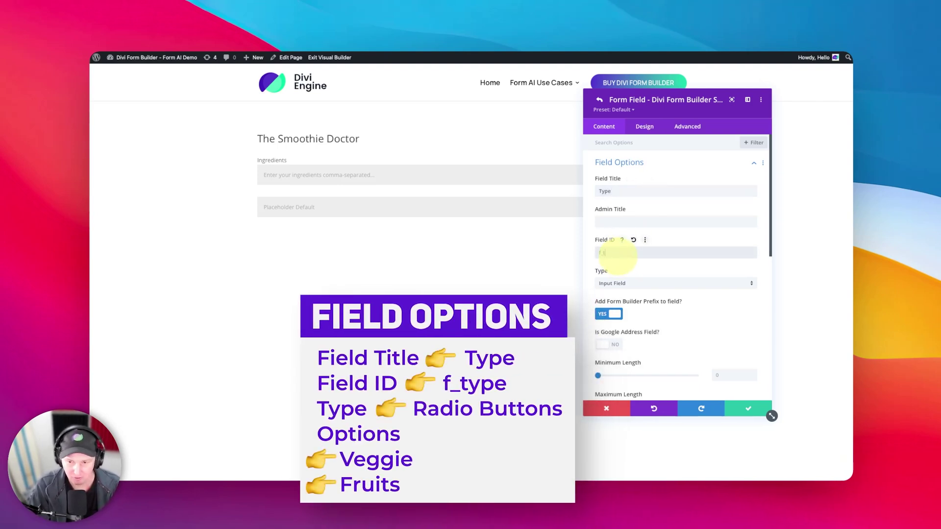
text(ype)
Make the Type field a Radio Buttons field with the options "Veggie" and "Fruit".
scroll(693, 270, down, 2)
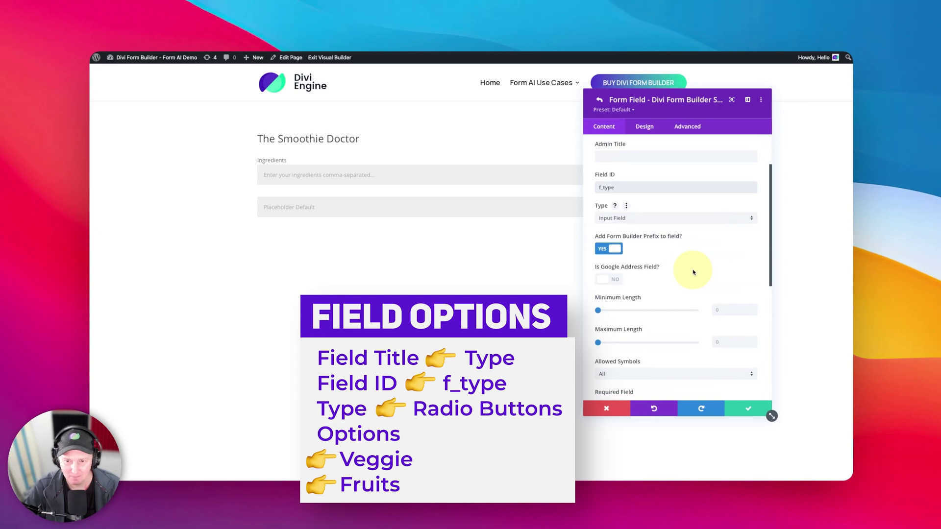
click(639, 217)
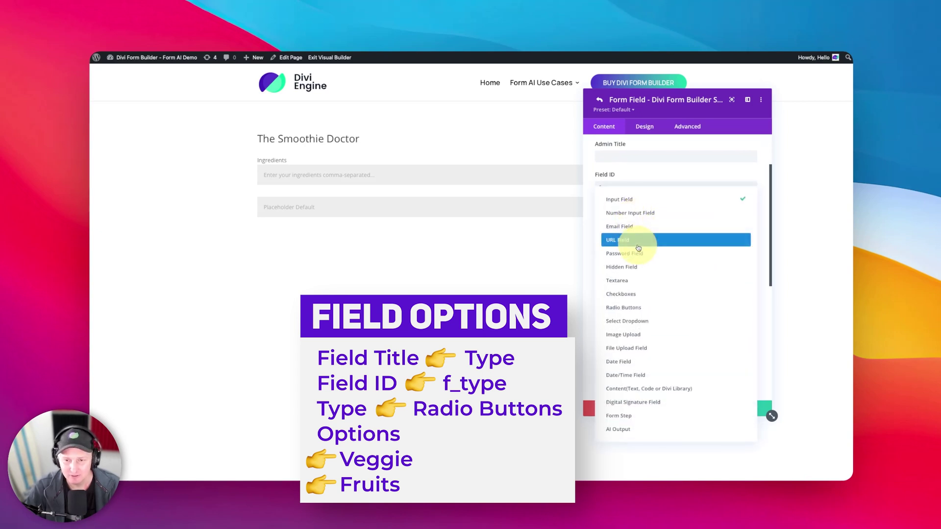
click(636, 307)
scroll(681, 265, down, 3)
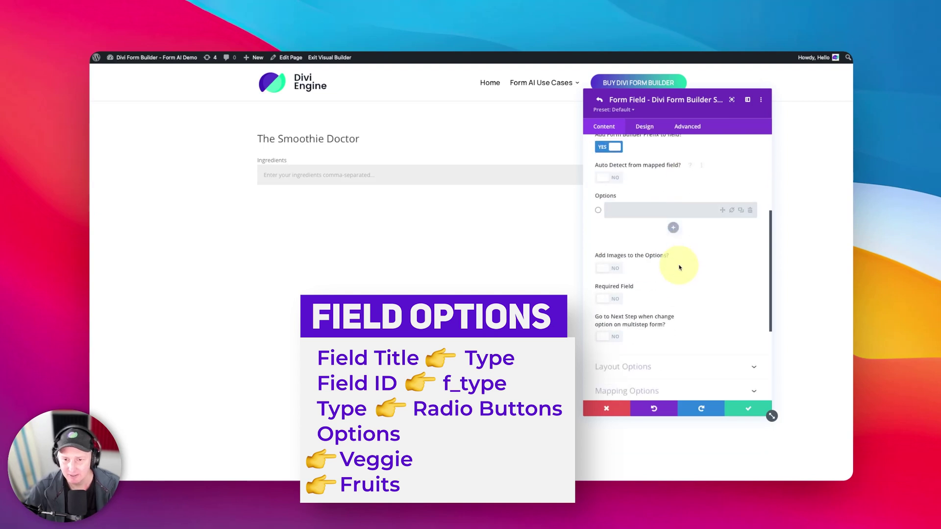
click(632, 204)
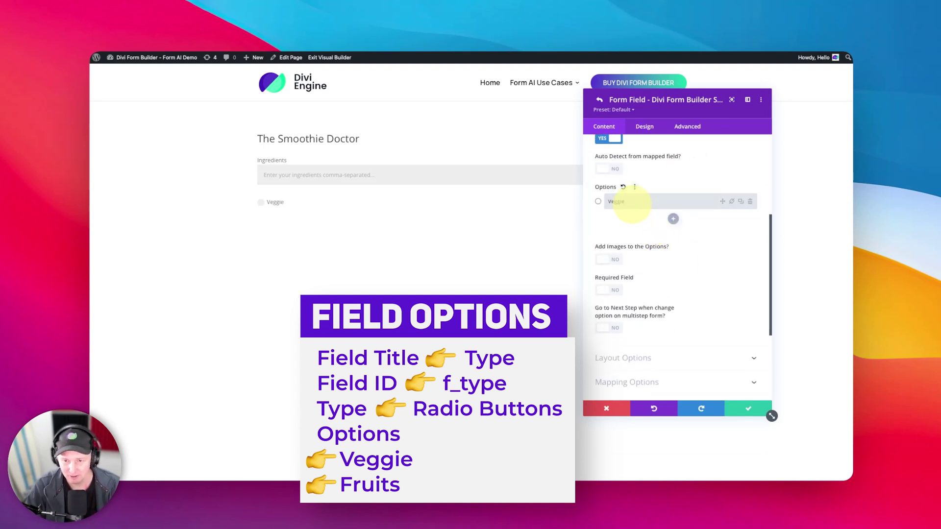
text(Veggie)
key(Return)
text(Fruit)
Set the Type field's label position to Top and its radio/checkbox field style to Button.
scroll(711, 299, down, 3)
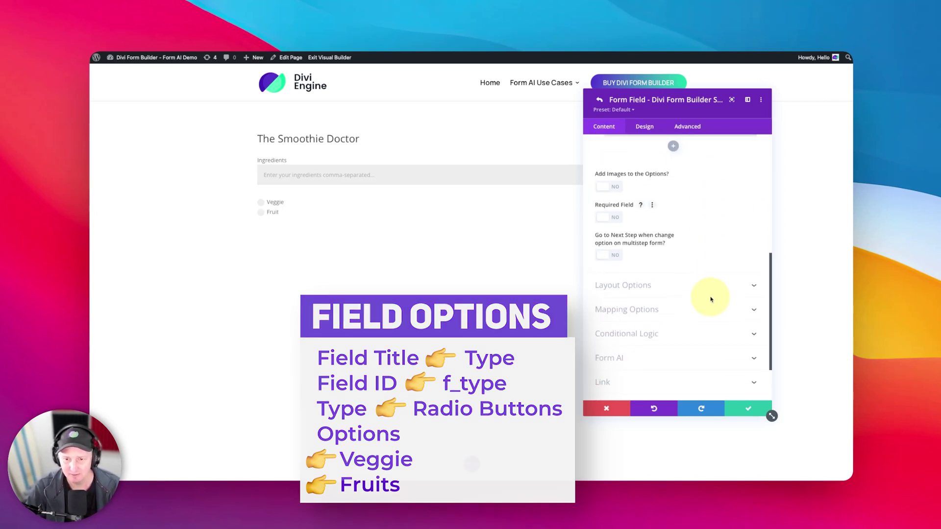
click(661, 294)
scroll(663, 293, up, 3)
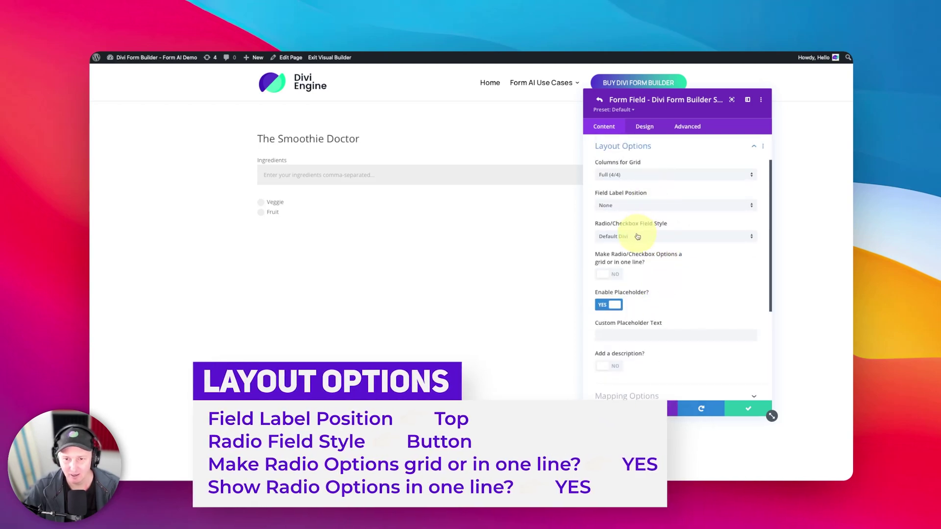
click(639, 205)
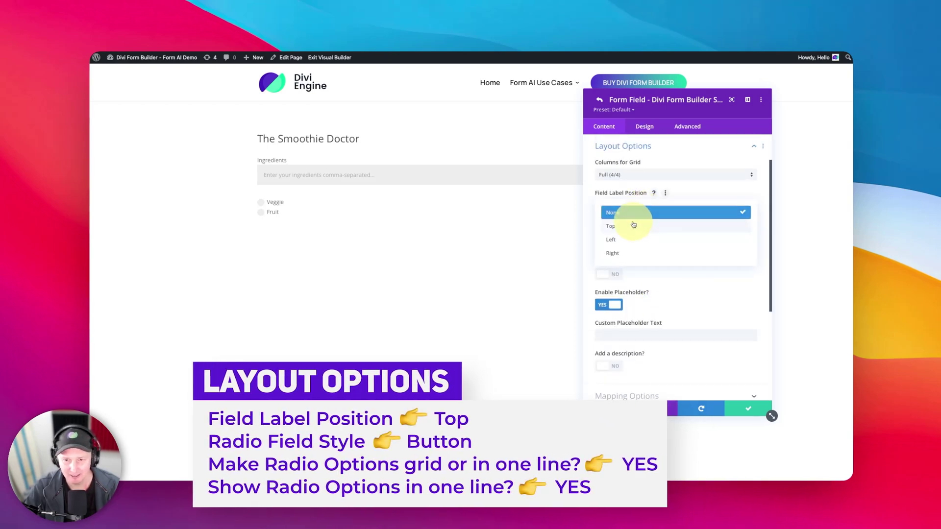
click(636, 226)
click(641, 238)
click(631, 248)
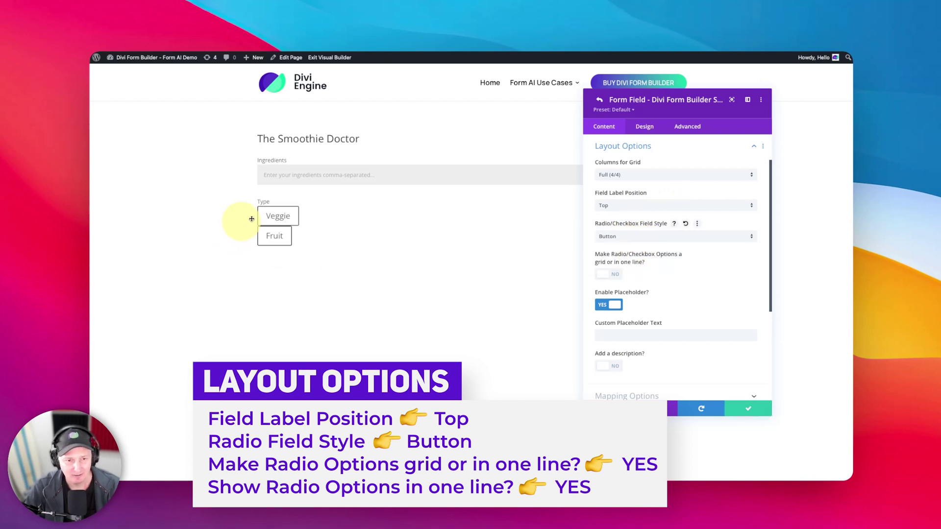
Enable the grid or one-line layout for the Type options and show the radio options in one line.
scroll(692, 270, down, 2)
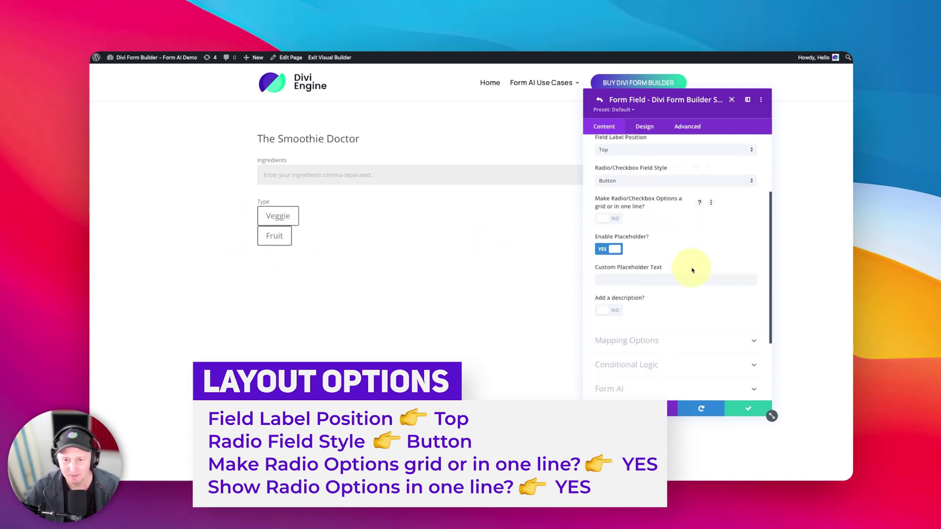
click(606, 219)
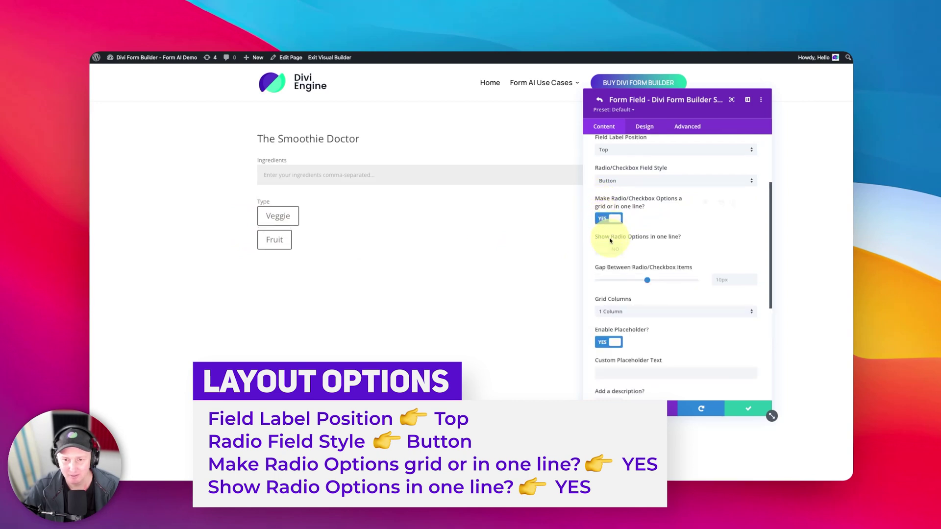
click(605, 251)
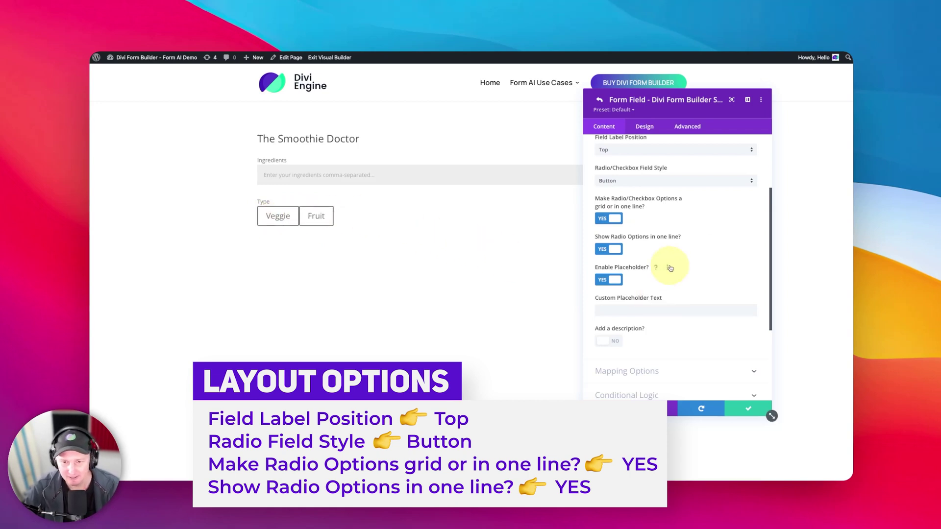
Enable custom styles for the Type field's active radio/checkbox button.
scroll(670, 268, down, 3)
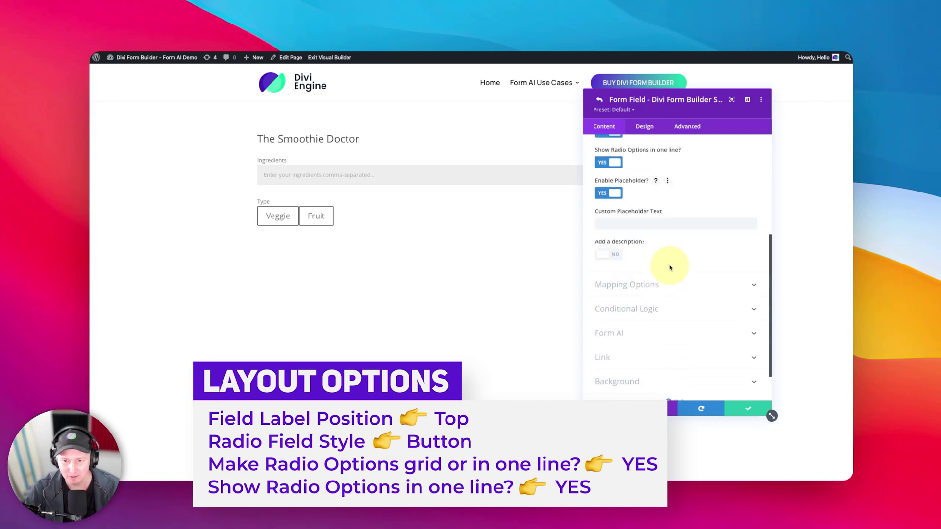
click(643, 127)
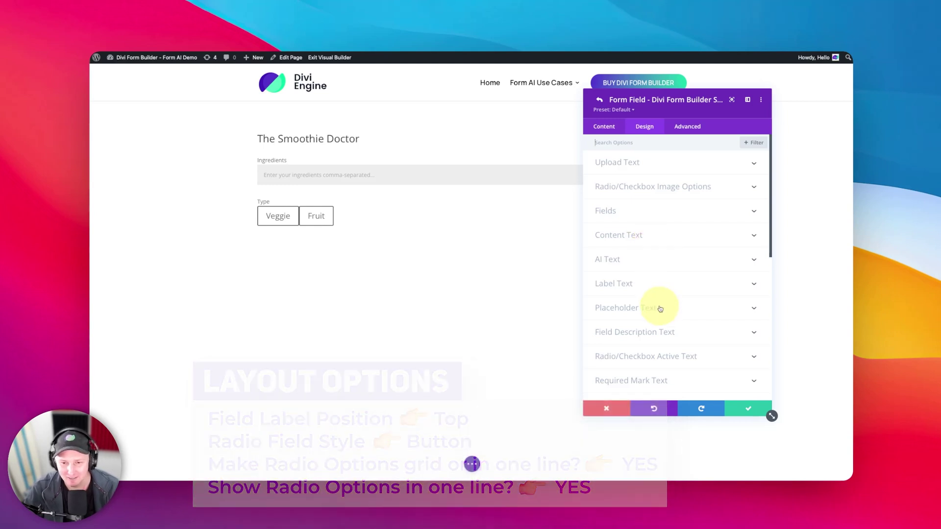
scroll(660, 309, down, 3)
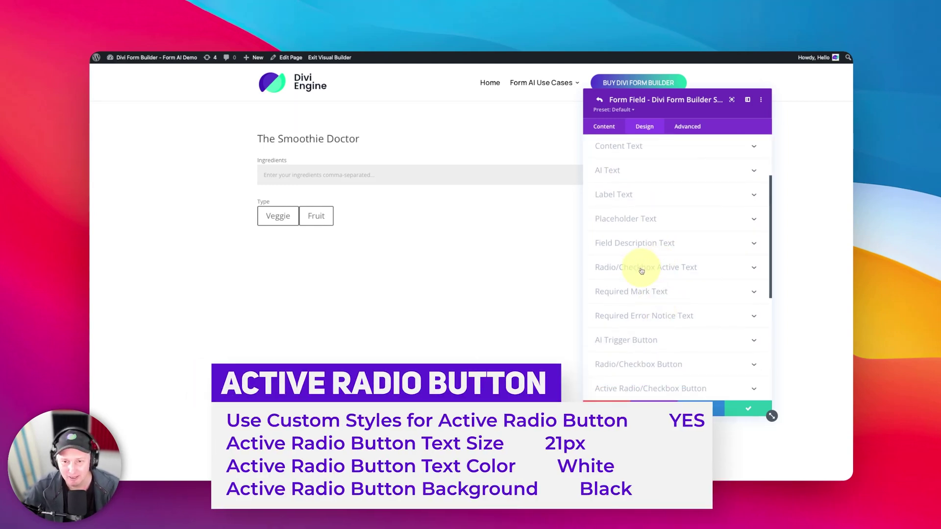
scroll(641, 272, down, 3)
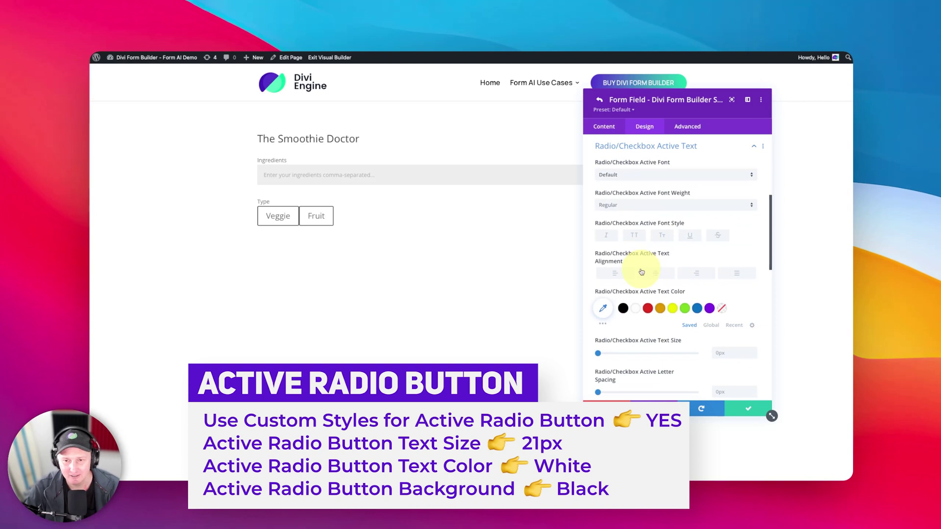
click(633, 143)
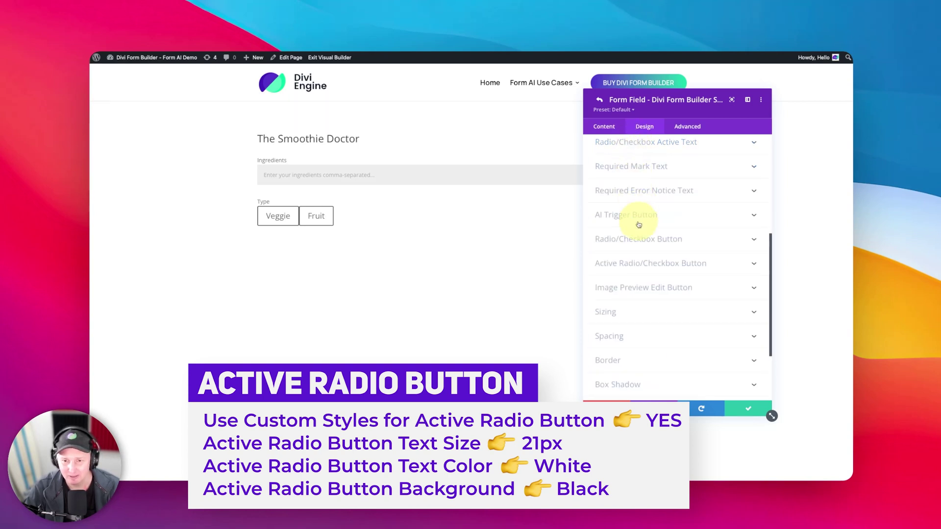
click(628, 267)
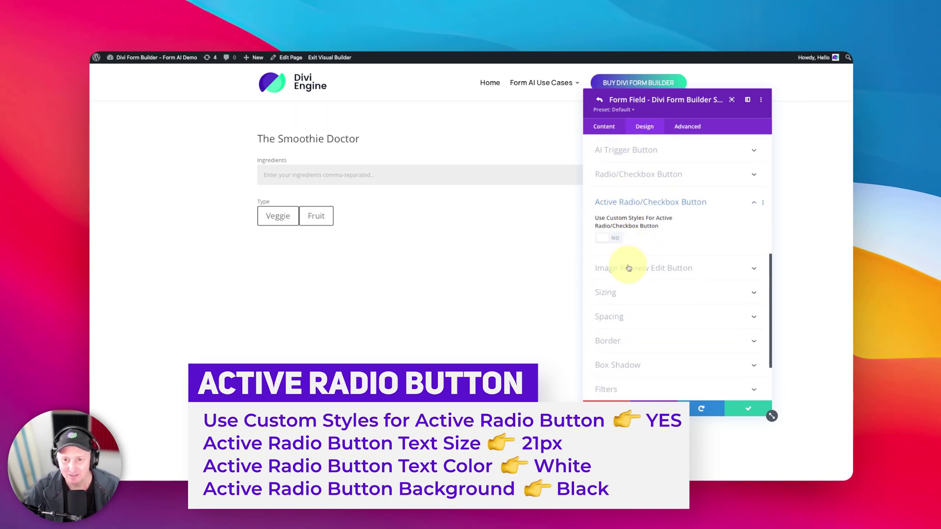
click(613, 184)
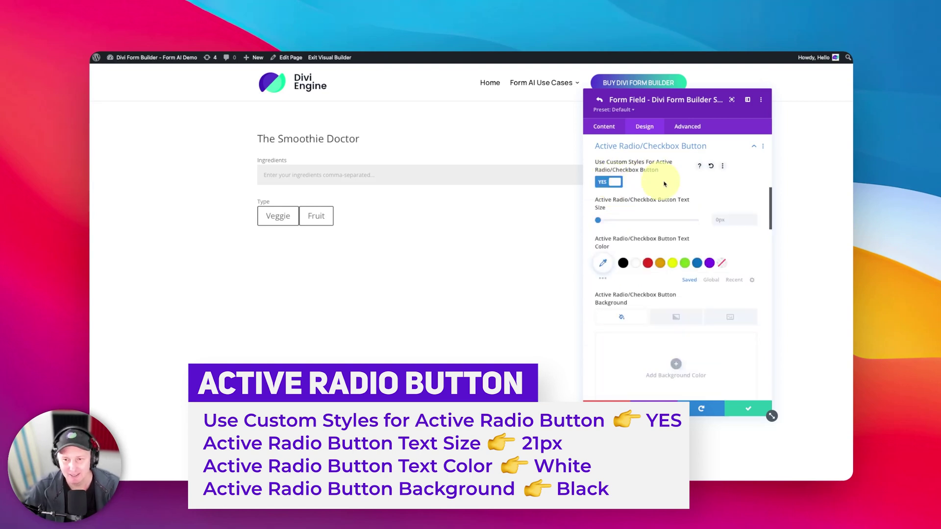
Give the Type field's active button a 21px text size, white text and a black background, and save the field.
click(724, 222)
text(21px)
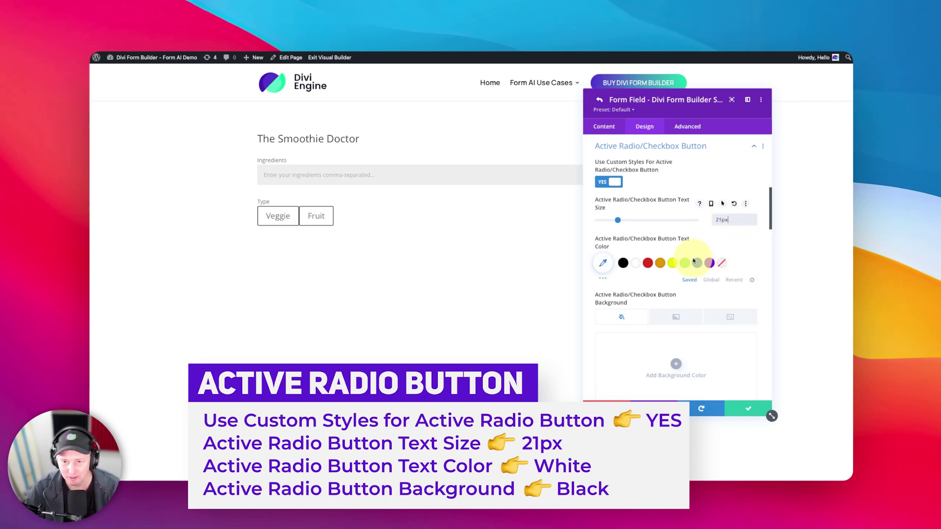
click(636, 264)
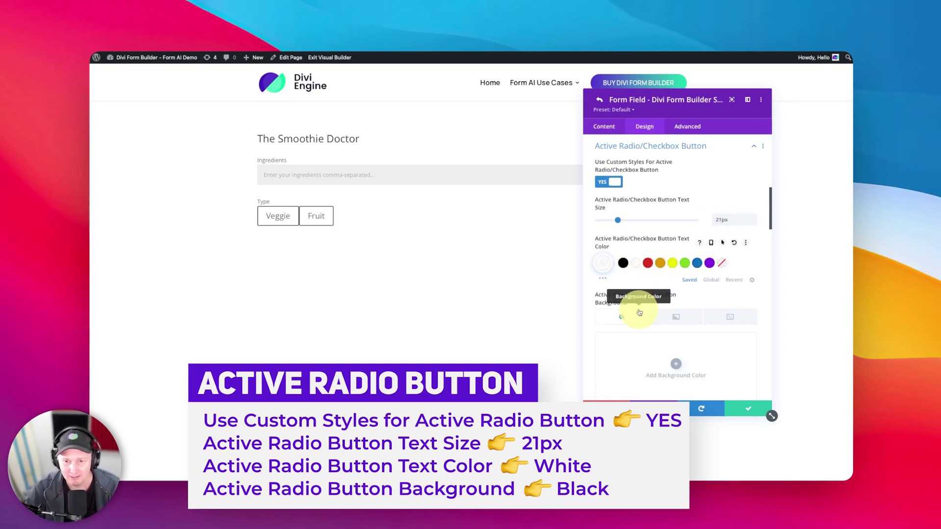
scroll(637, 319, down, 2)
click(623, 357)
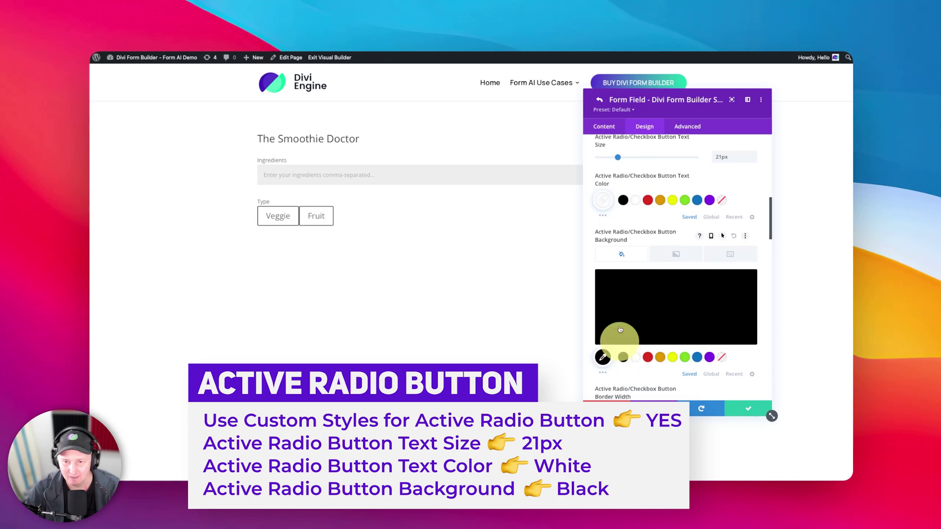
click(744, 407)
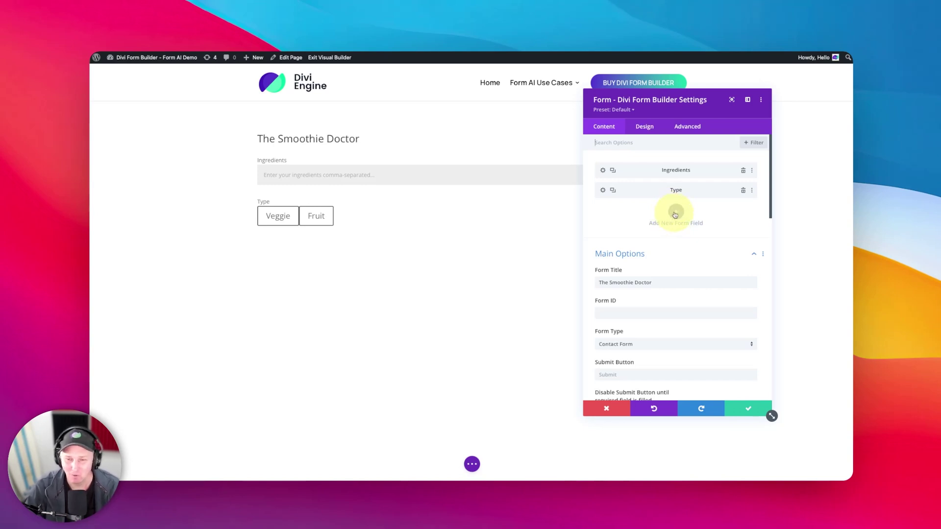
Add a new form field titled "Dietary Restrictions" with the field ID "f_restrictions".
click(675, 215)
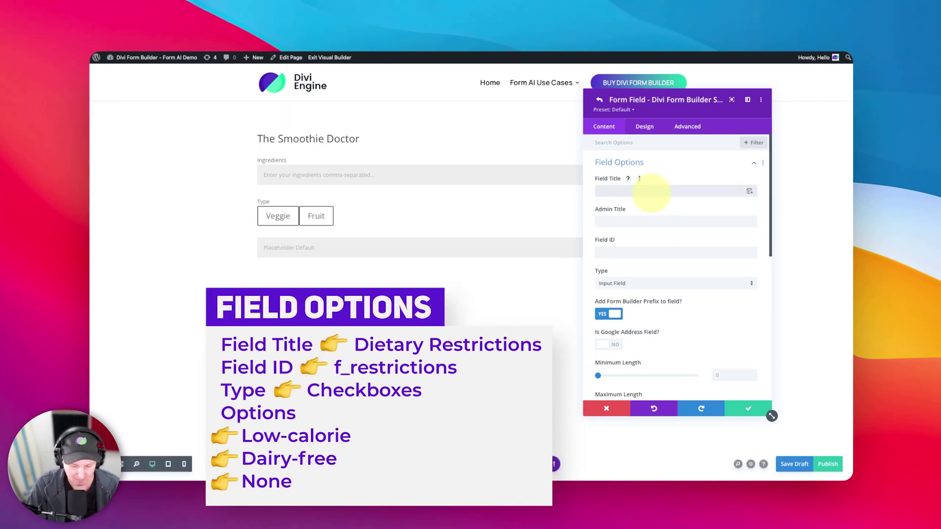
click(651, 193)
text(Dietary Restrictions)
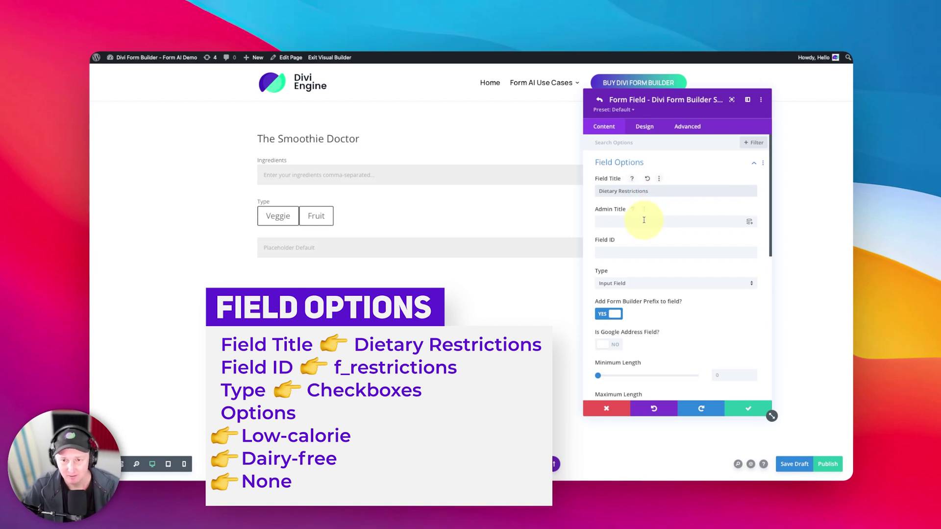
click(620, 252)
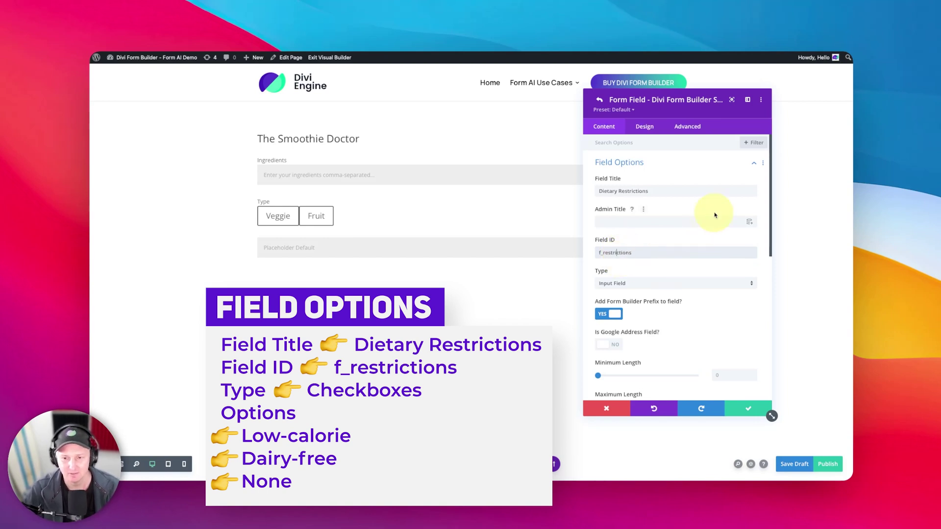
Make the Dietary Restrictions field a Checkboxes field with the options "Low-calorie", "Dairy-free" and "None".
click(629, 286)
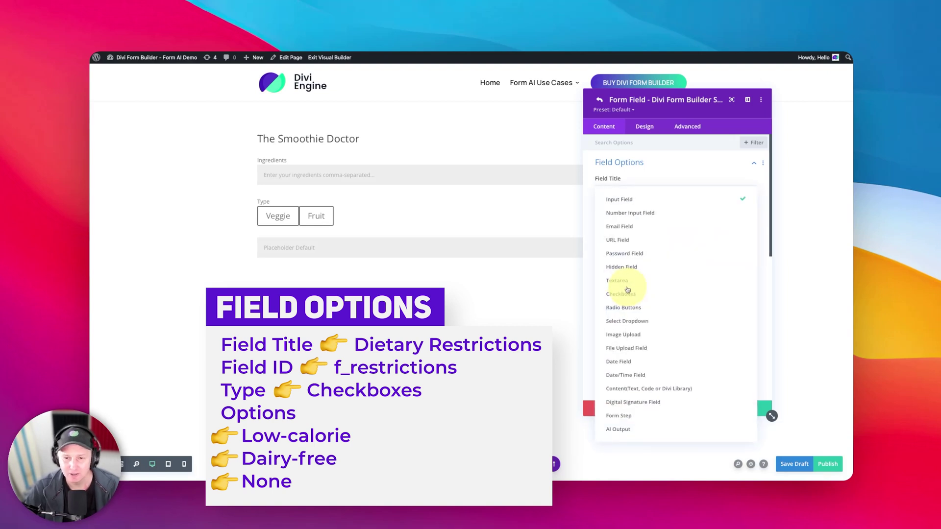
click(627, 294)
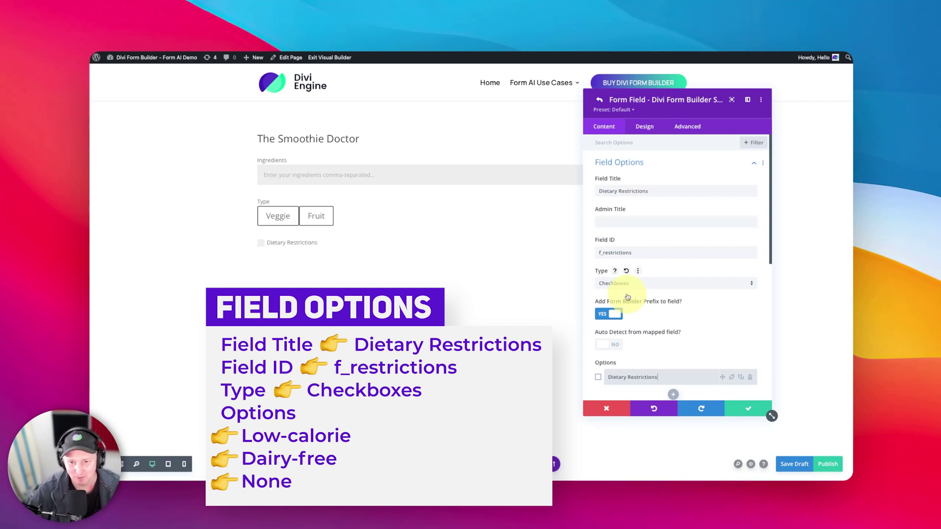
scroll(631, 296, down, 3)
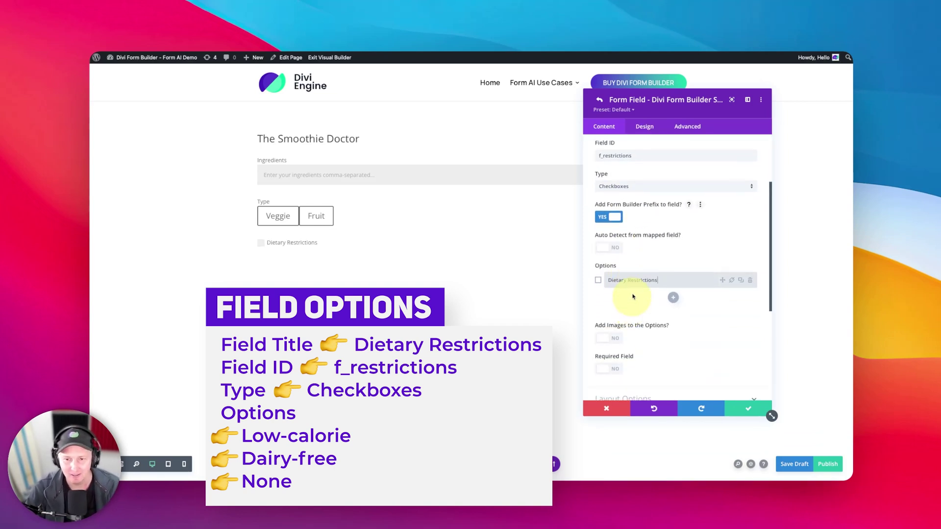
triple_click(632, 285)
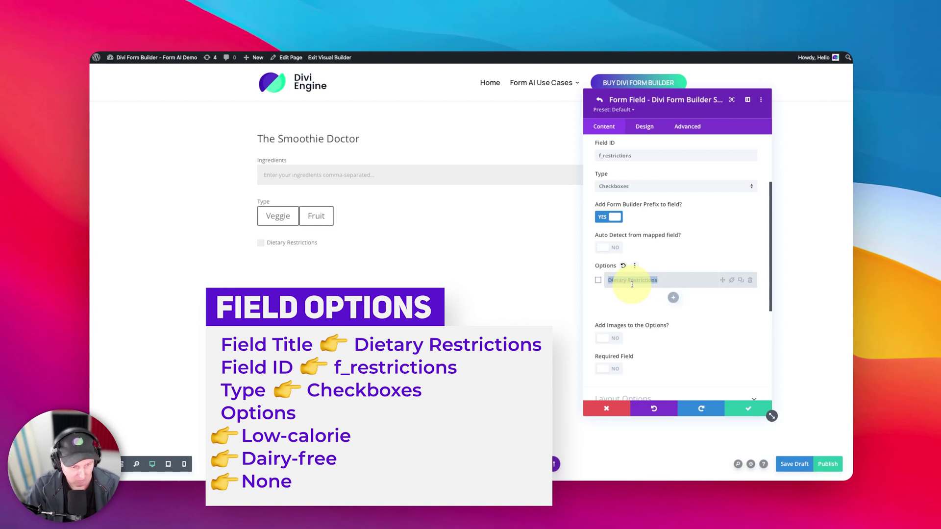
text(Low-calorie)
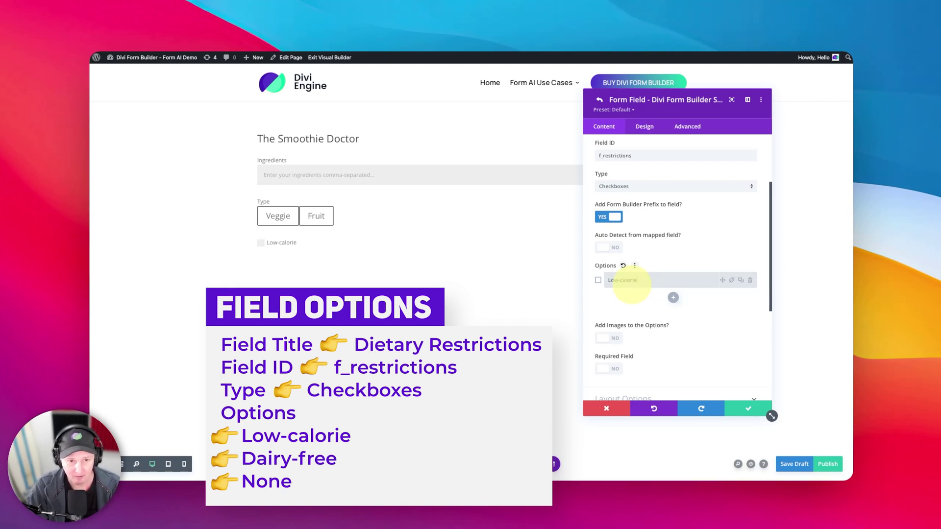
key(Return)
text(Dairy-free)
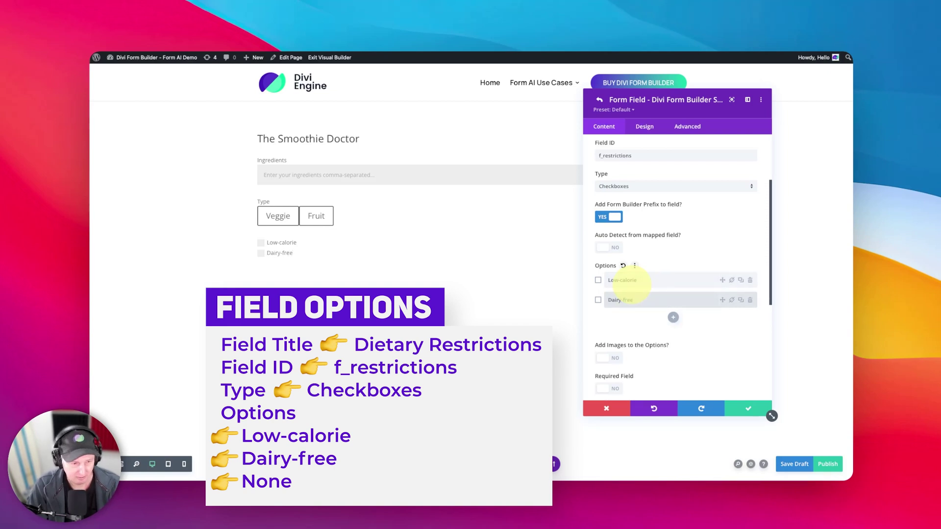
key(Return)
text(None)
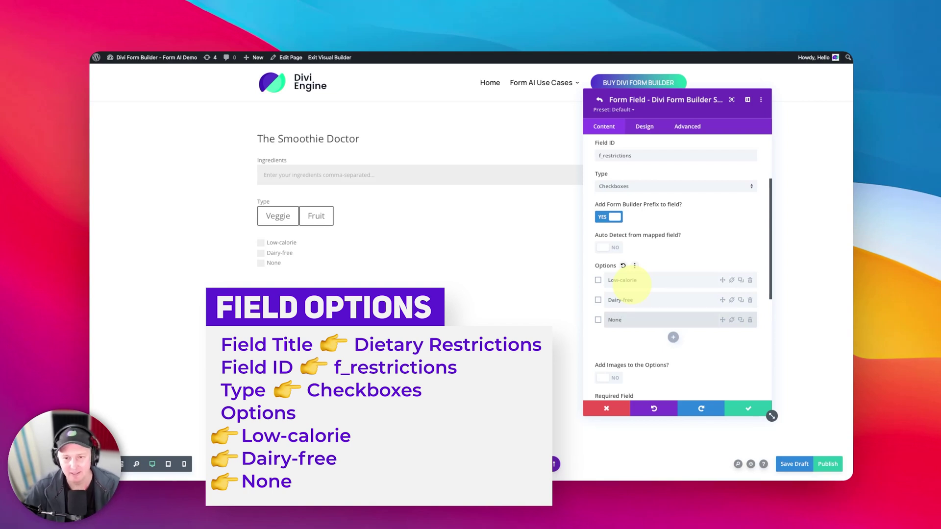
Set the Dietary Restrictions field's label position to Top.
scroll(637, 274, down, 5)
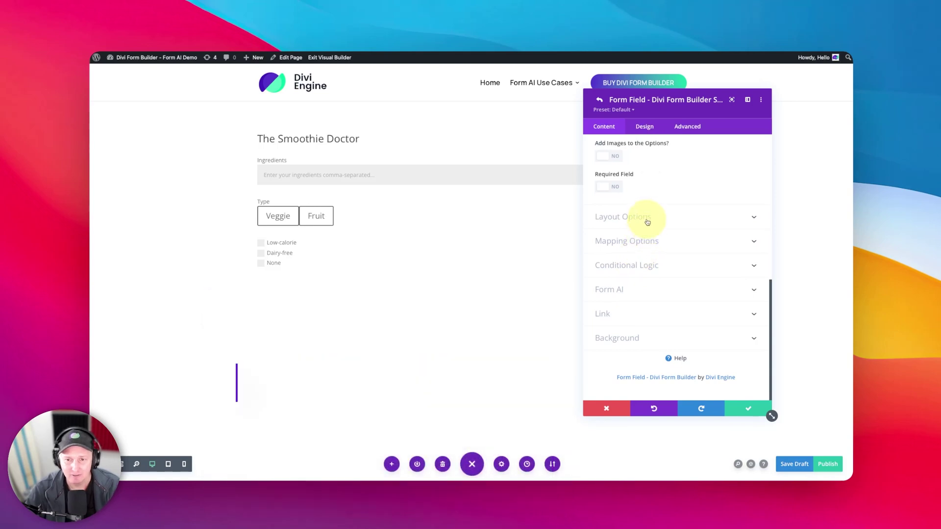
click(645, 218)
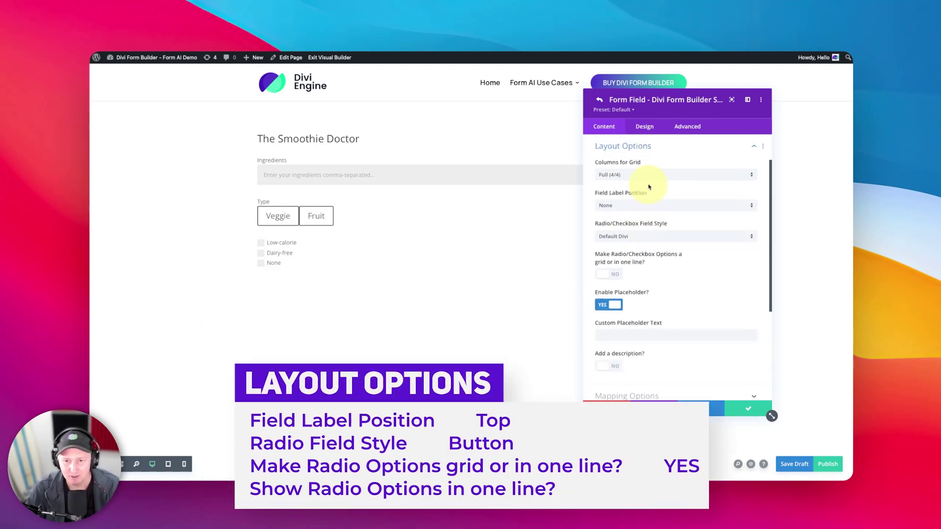
click(622, 205)
click(622, 226)
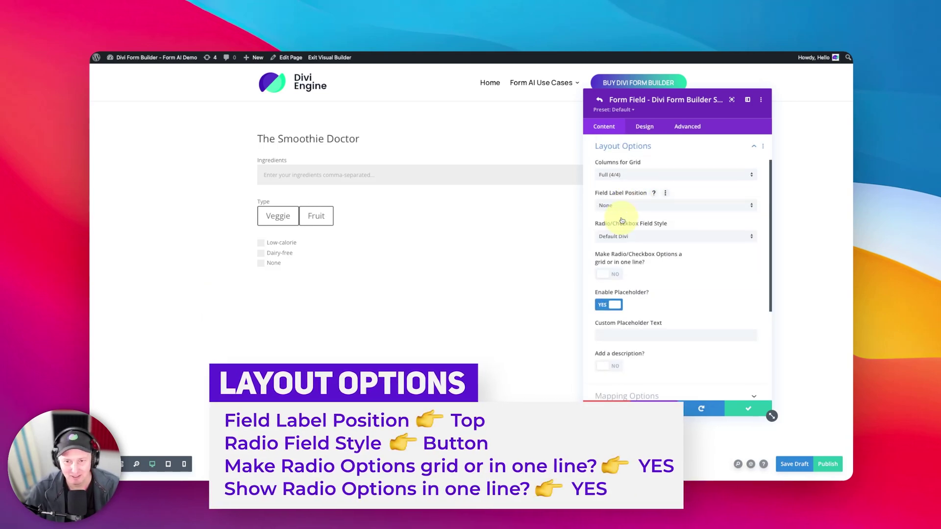
click(622, 205)
click(623, 226)
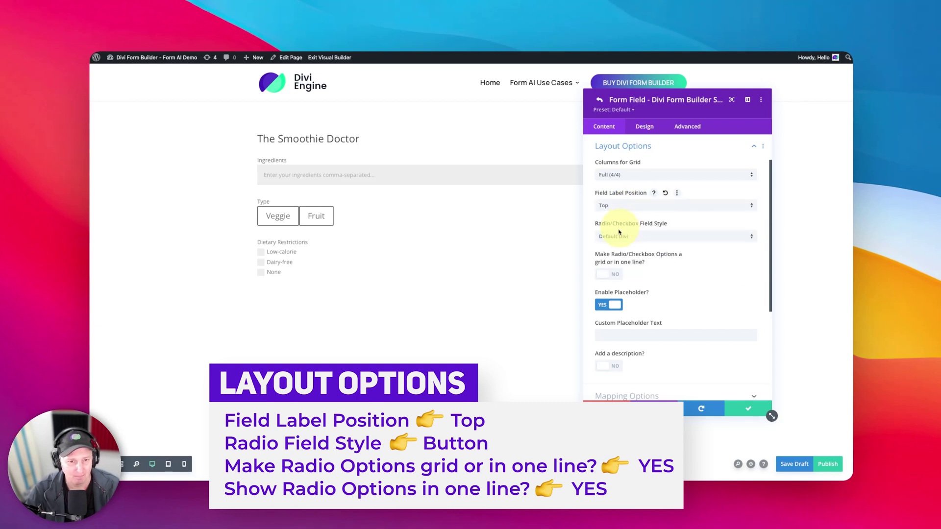
Set the Dietary Restrictions field style to Button and enable showing its options in one line.
click(623, 237)
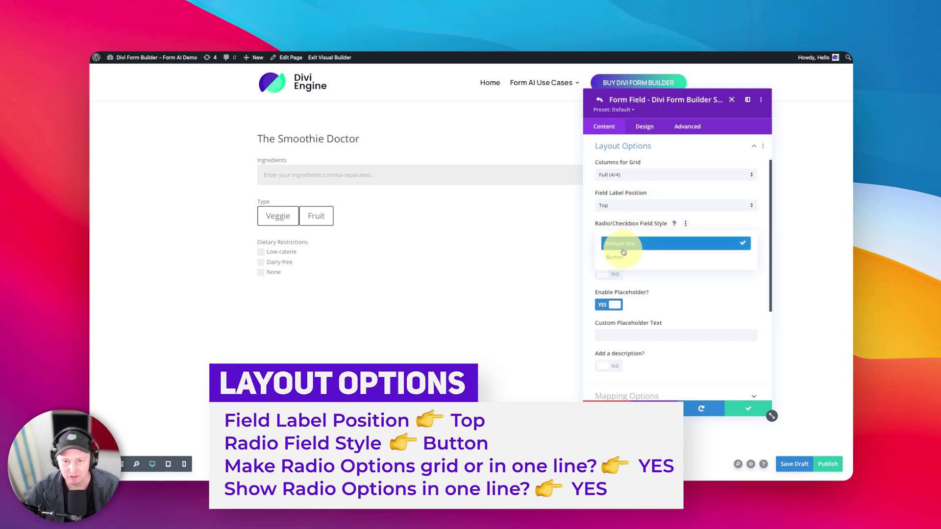
click(622, 257)
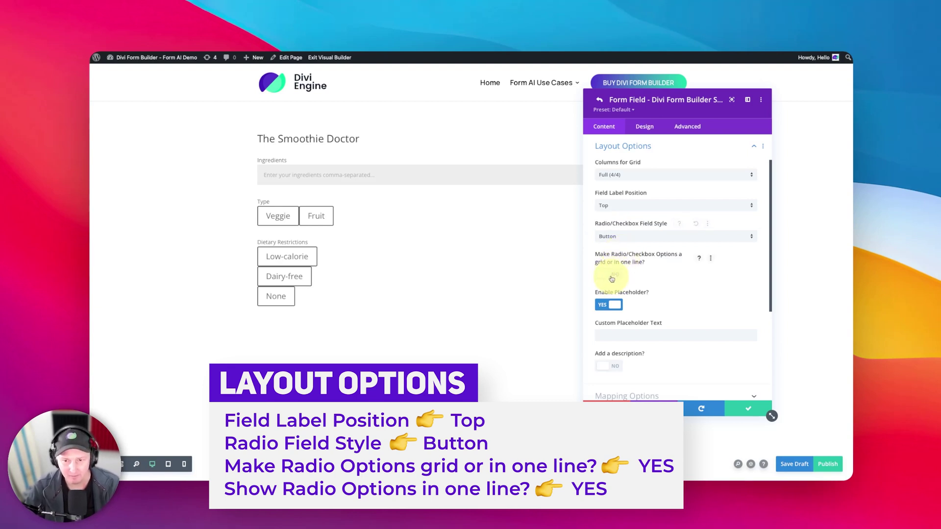
click(613, 274)
click(610, 303)
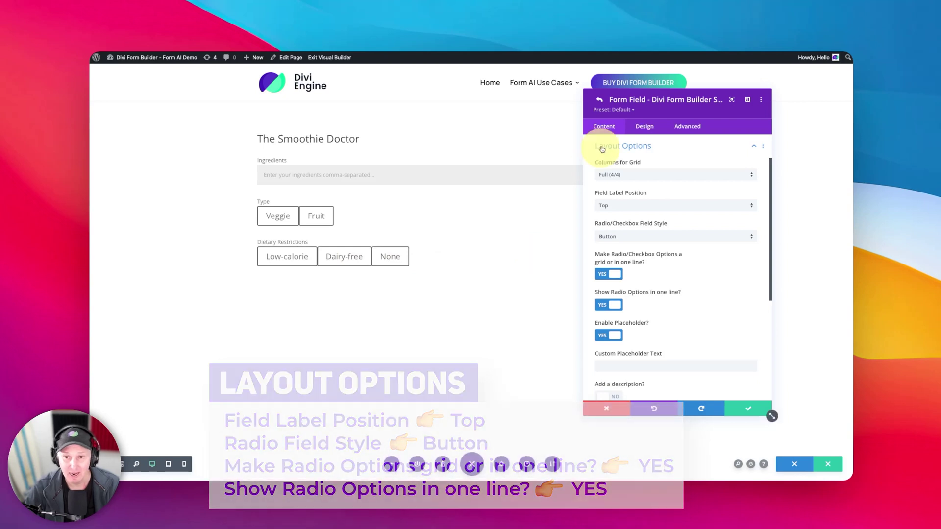
Enable custom styles for the Dietary Restrictions field's active radio/checkbox button.
click(642, 128)
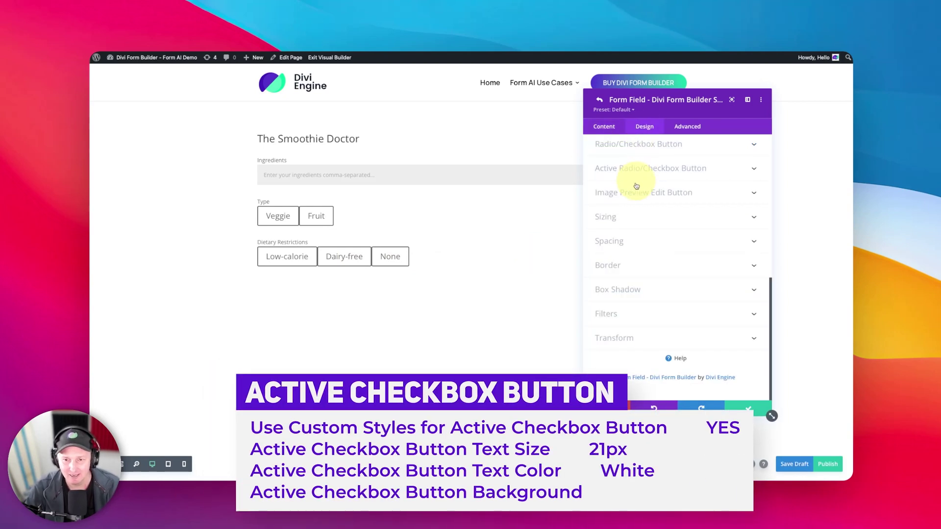
scroll(630, 211, up, 2)
click(625, 203)
click(609, 182)
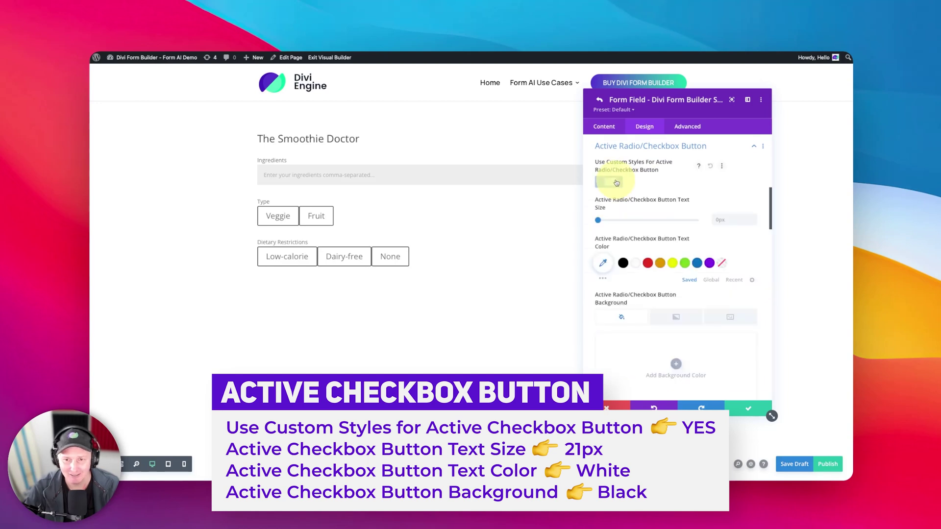
Give the Dietary Restrictions field's active button a 21px text size, white text and a black background.
click(720, 220)
click(635, 263)
click(668, 354)
scroll(668, 356, down, 3)
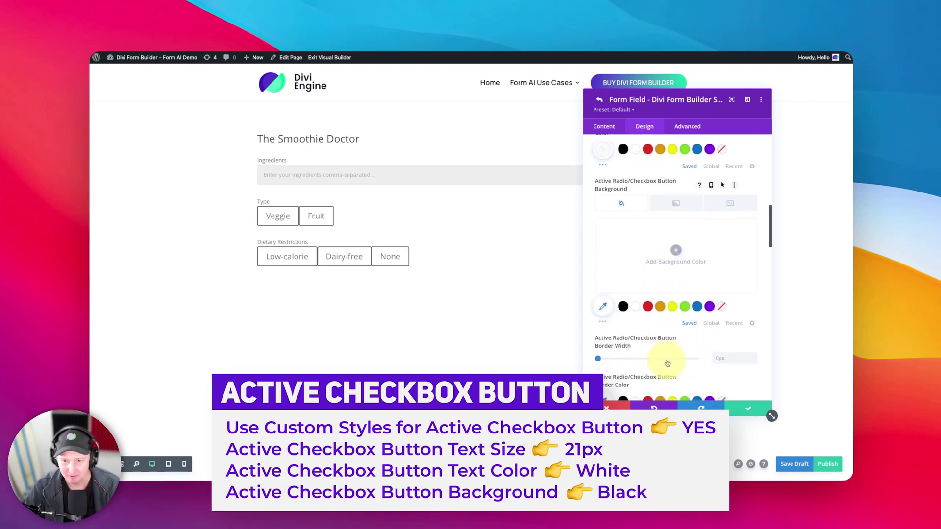
click(623, 307)
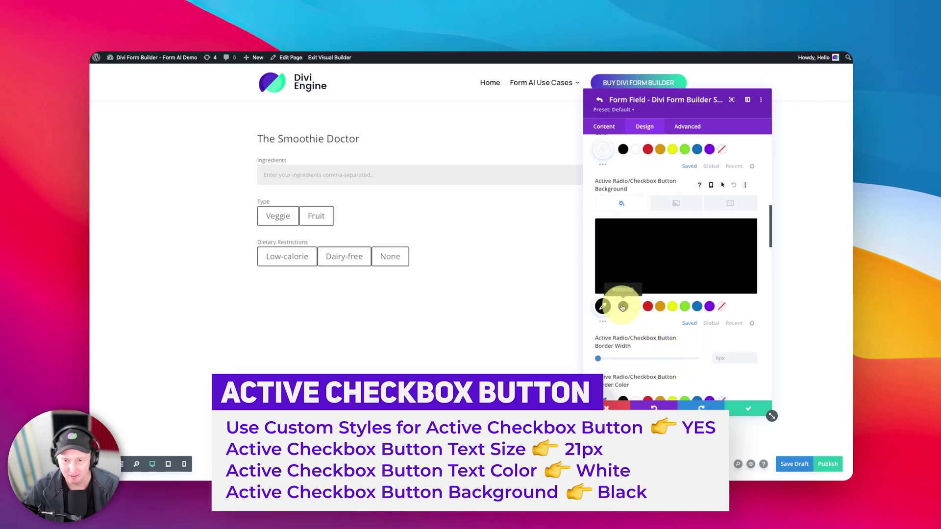
Save the Dietary Restrictions field and the form settings, and publish the page.
click(741, 414)
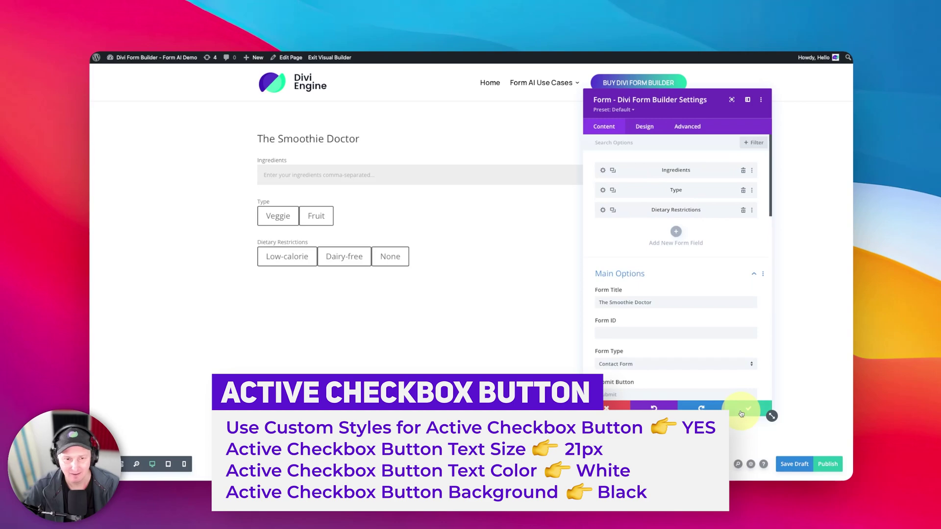
click(742, 415)
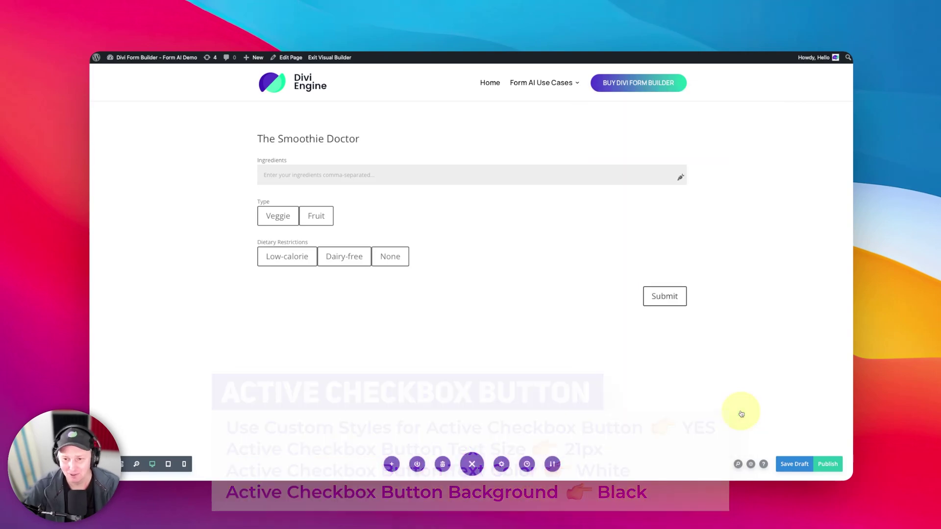
click(826, 464)
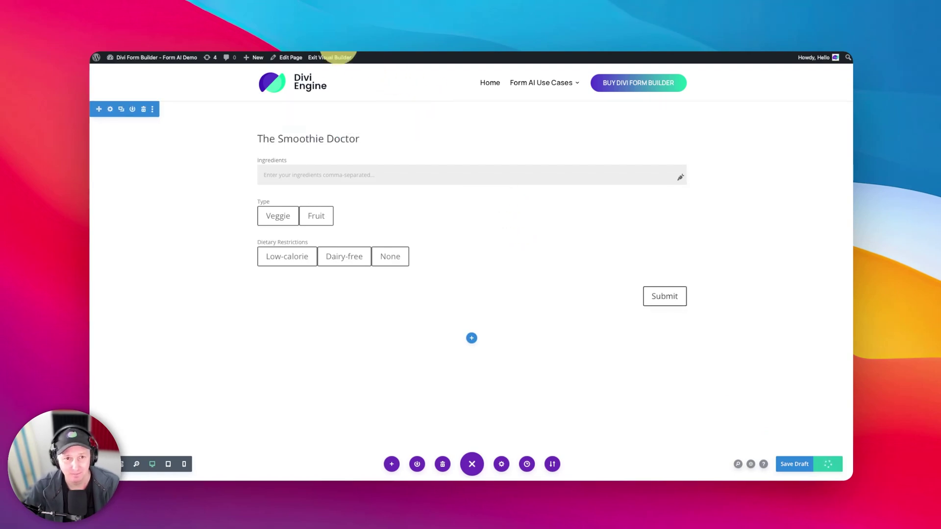
Exit the visual builder and submit a test entry with Orange, onion, kale, spinach, lemon, banana, apple, ginger, type Veggie and restriction Dairy-free.
click(322, 58)
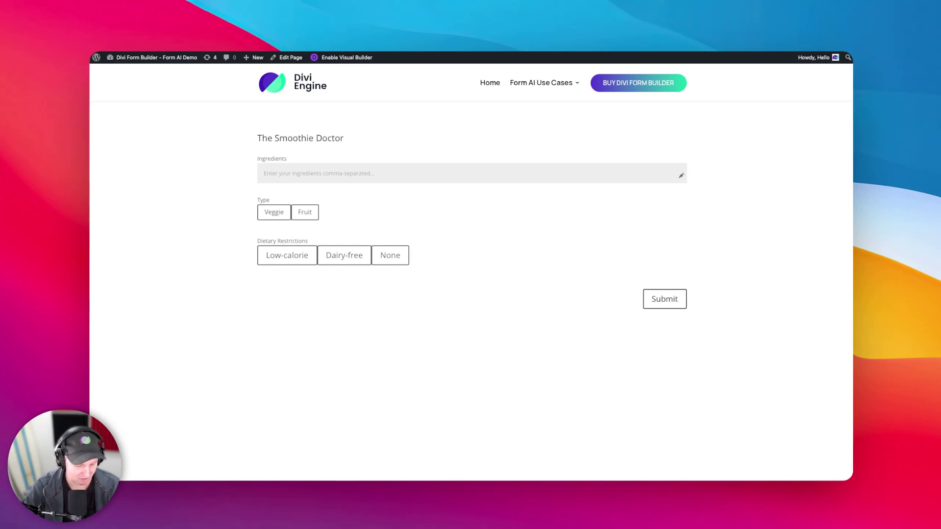
click(353, 168)
text(Orange, onion, kale, spinach, lemon, banana, apple, ginger)
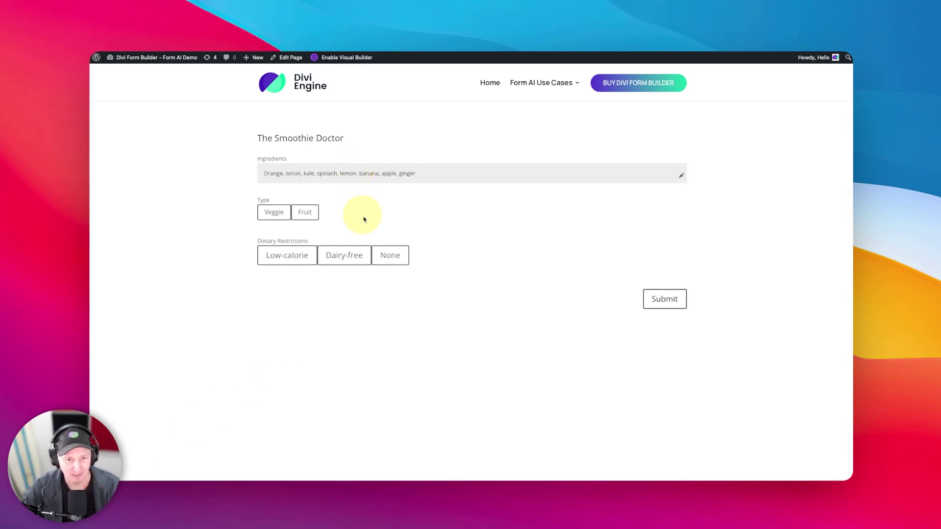
click(376, 248)
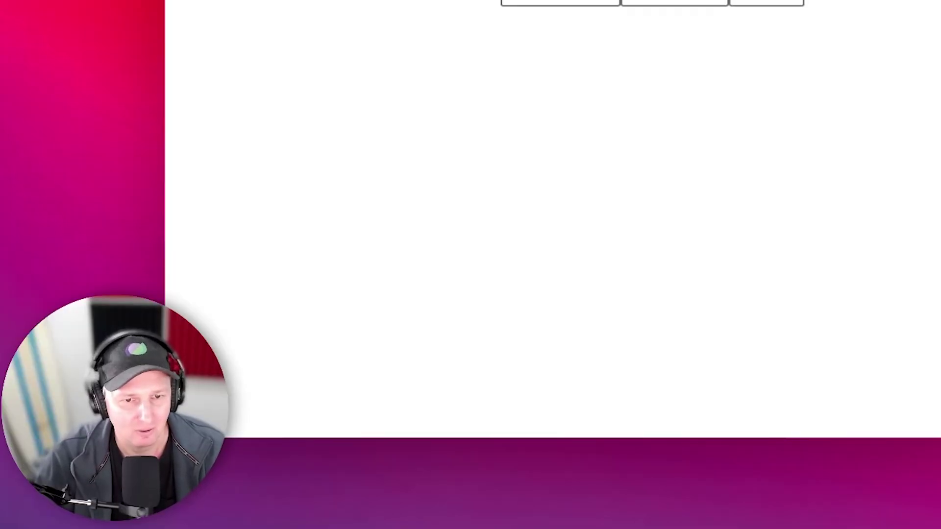
click(278, 214)
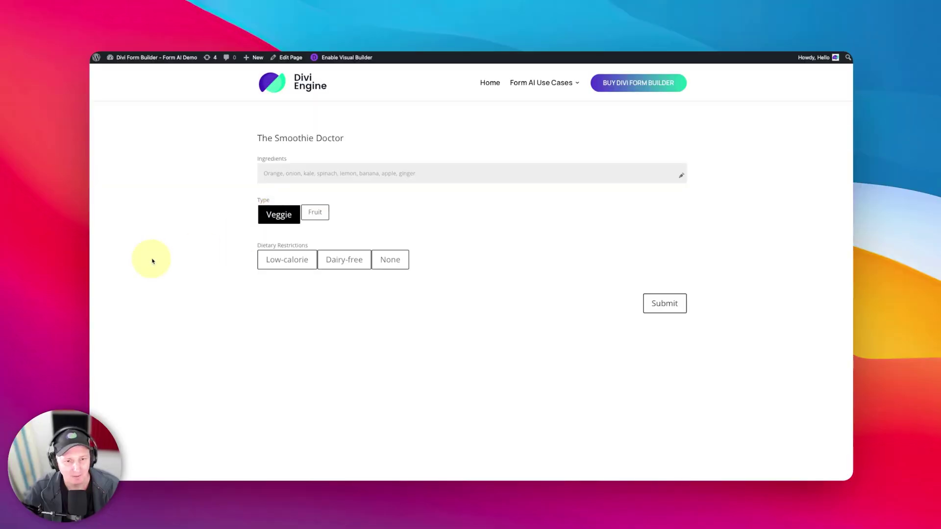
click(346, 261)
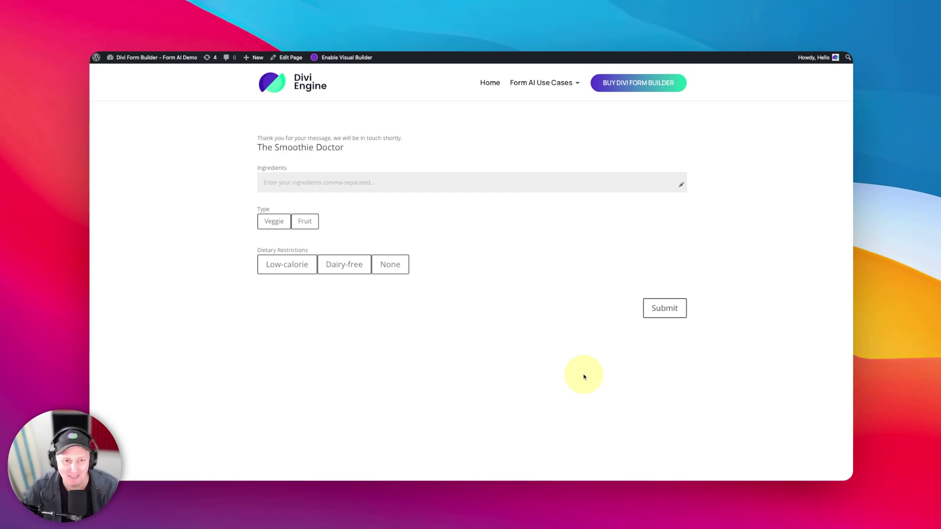
Reopen the page in the visual builder and add a form field titled AI Recipe with ID f_recipe and type AI Output.
click(330, 58)
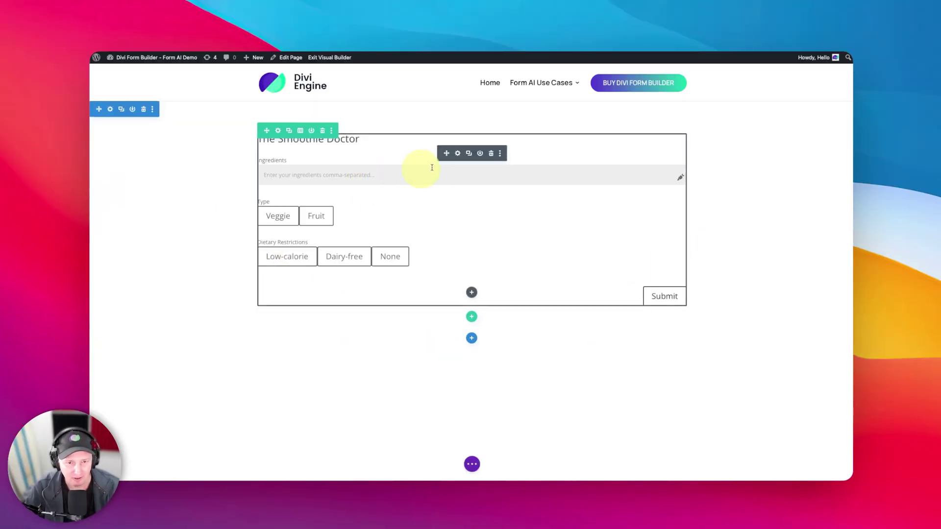
click(458, 153)
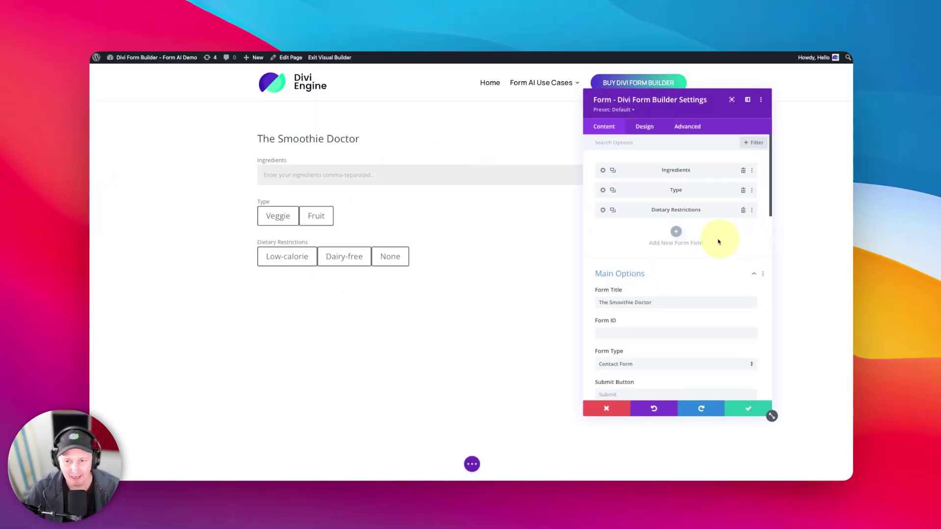
click(675, 231)
click(612, 195)
text(AI Recipe)
click(611, 251)
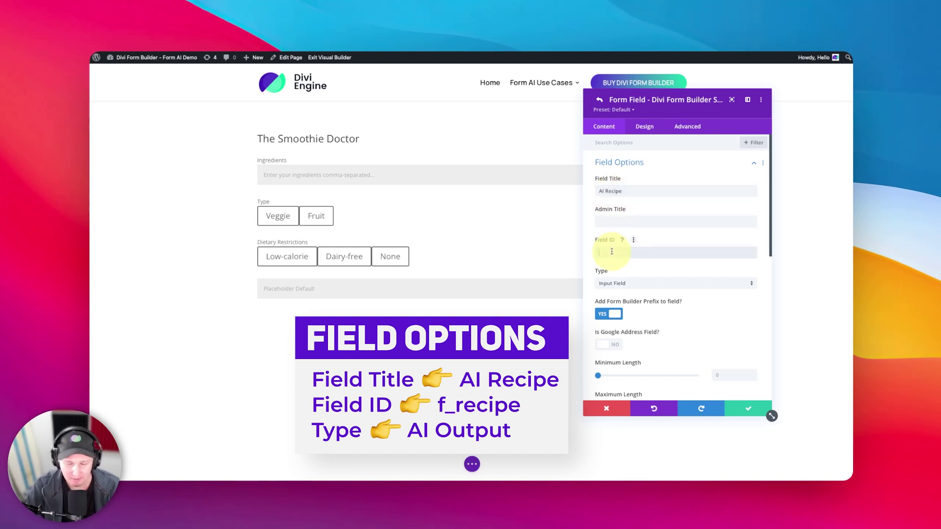
text(f_recipe)
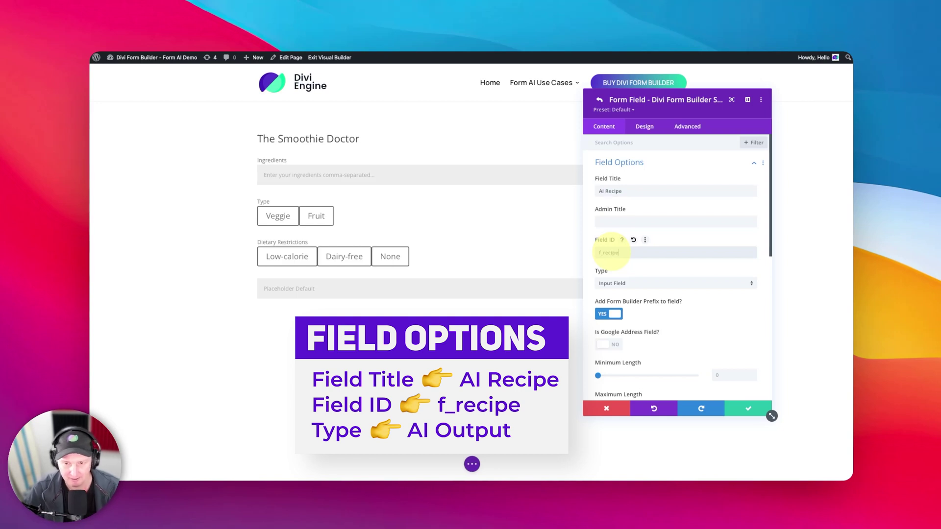
click(642, 287)
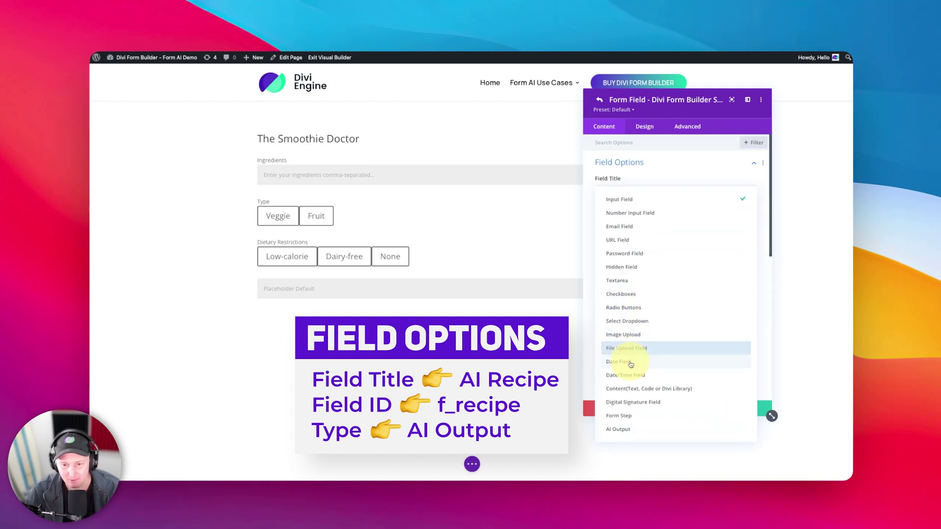
click(660, 430)
In the AI Recipe field's Form AI options, set the AI API call to be triggered by Button.
scroll(681, 304, down, 3)
scroll(681, 304, down, 2)
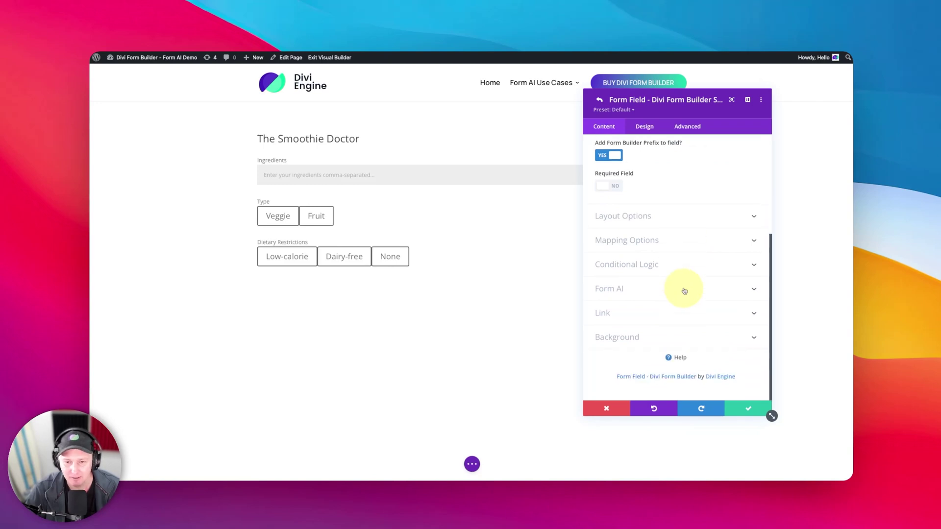
click(611, 293)
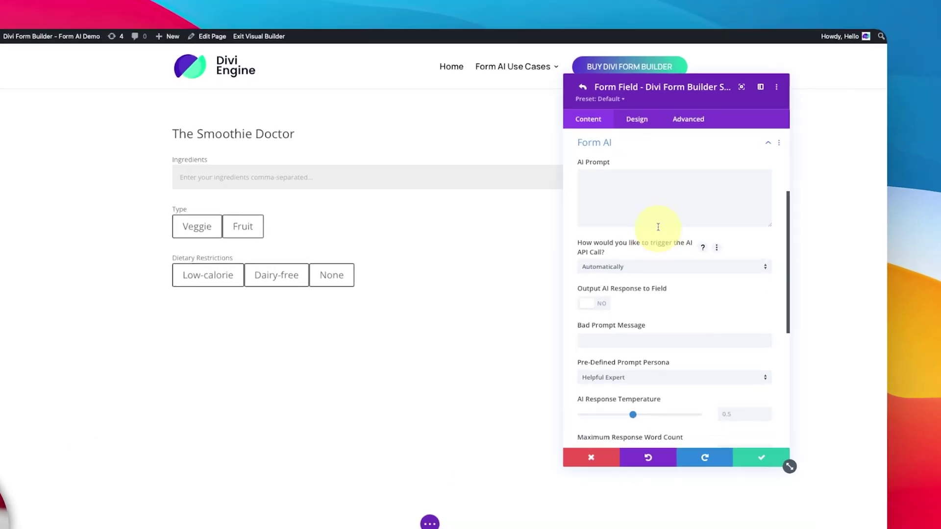
scroll(671, 246, down, 3)
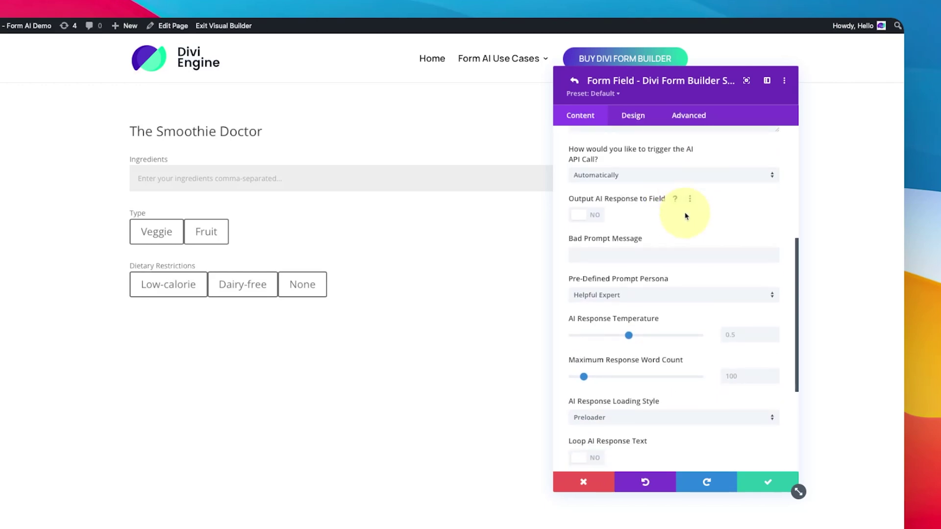
click(695, 178)
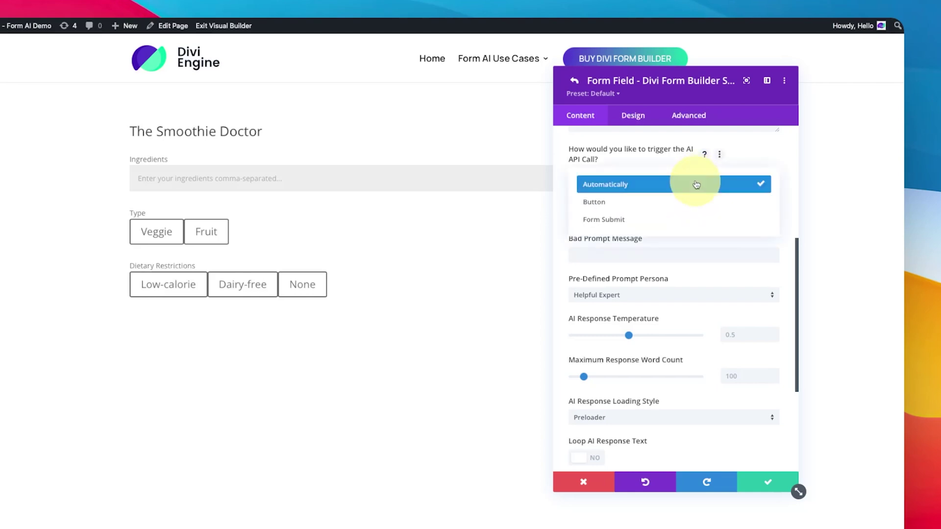
click(683, 202)
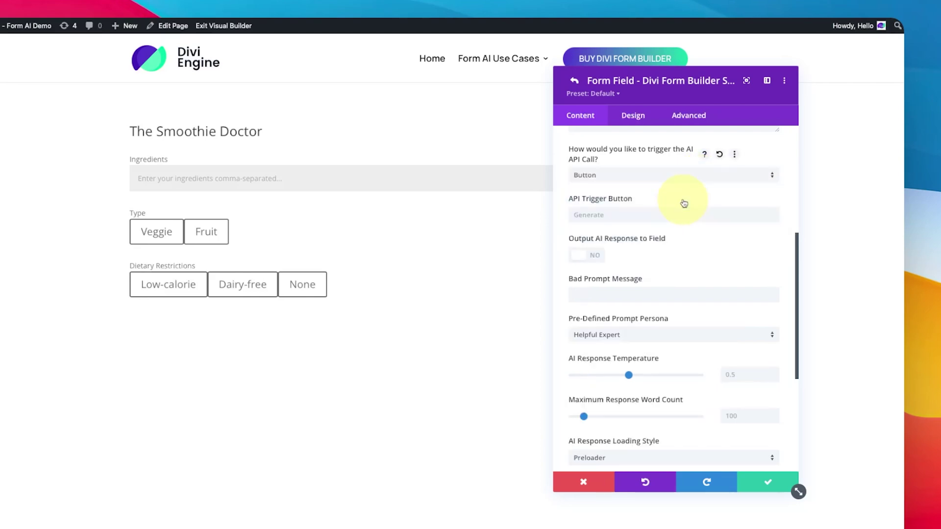
click(631, 215)
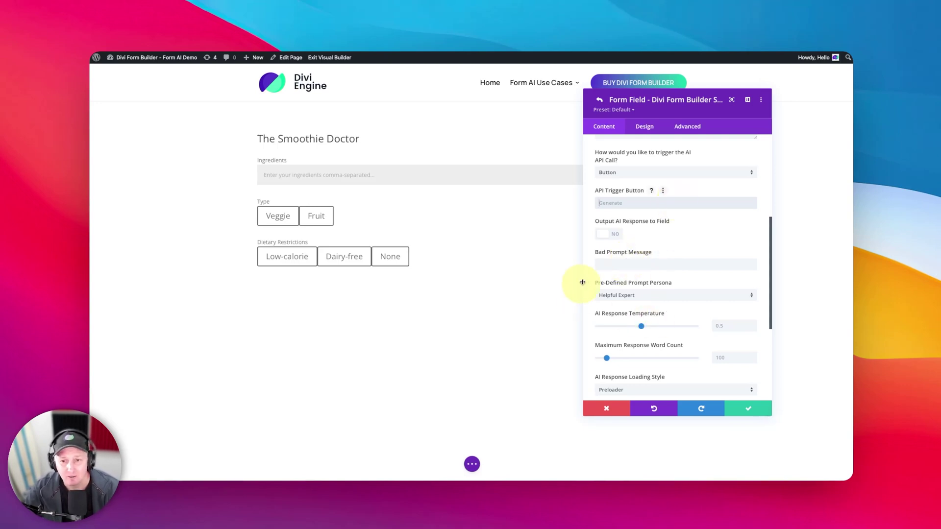
Set the bad prompt message to "That is not the right information for a smoothie recipe....the doctor does not approve!".
scroll(637, 255, down, 2)
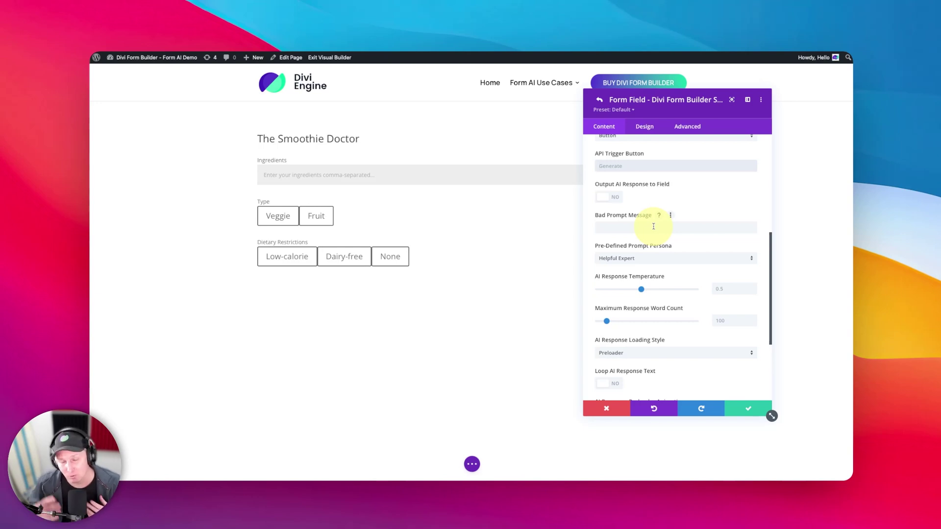
click(654, 226)
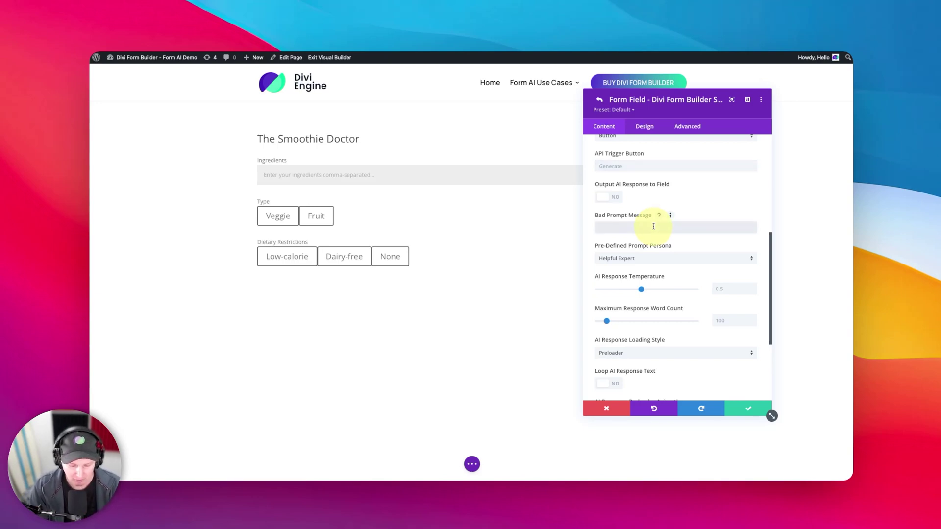
text(That is not the right information for a smoothie recipe....the)
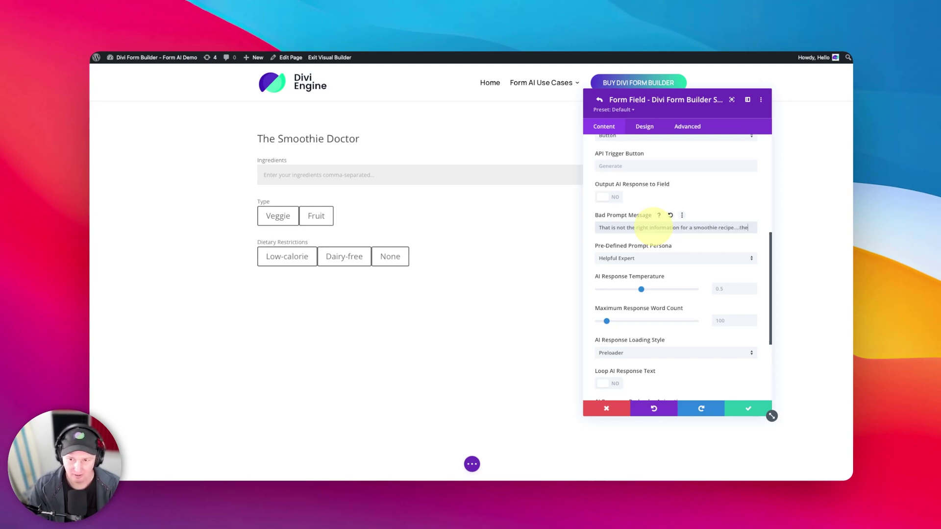
text( doctor do)
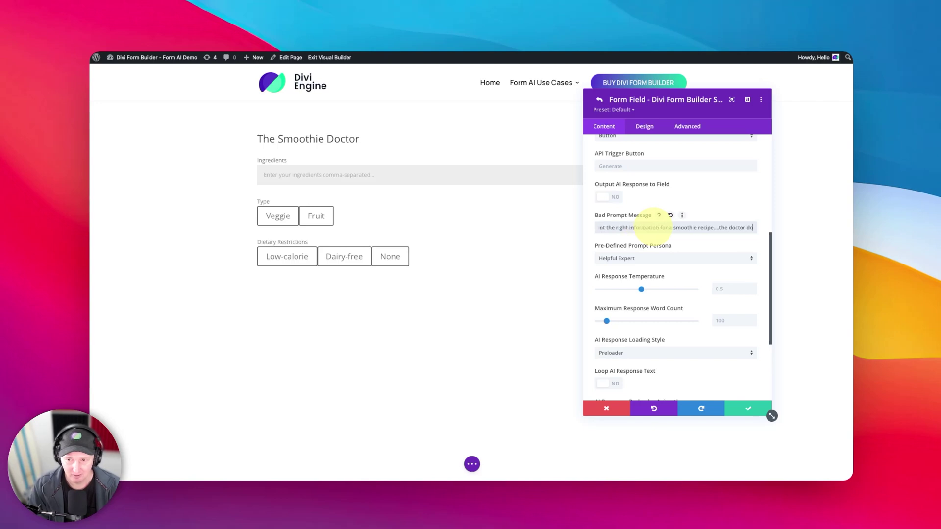
text(es not approve!)
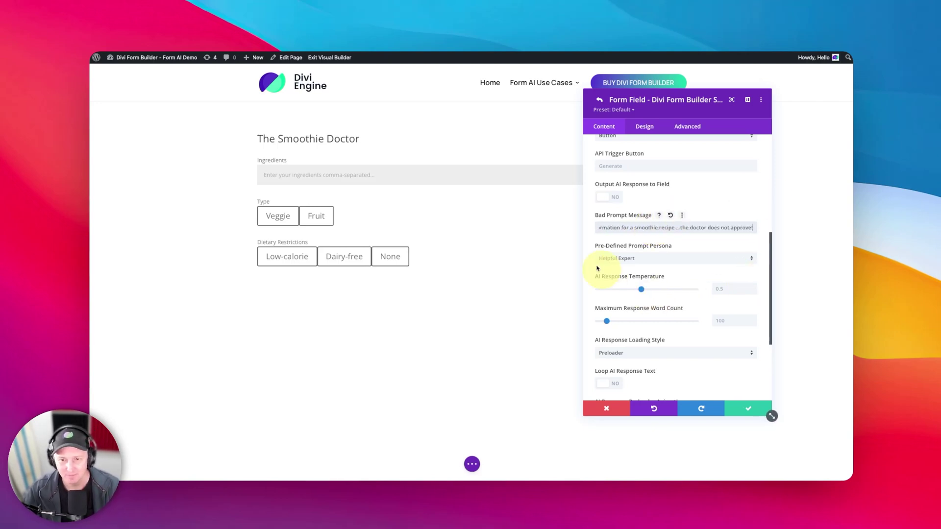
Set the prompt persona to Custom: an AI Chef experienced in creating delicious smoothie recipes based on user-provided ingredients and adhering to any dietary restrictions.
scroll(693, 315, down, 2)
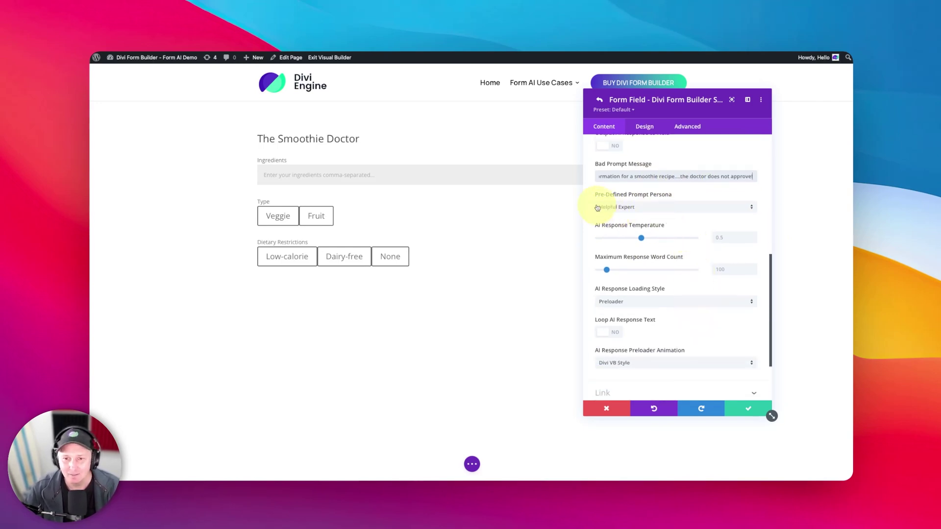
click(657, 207)
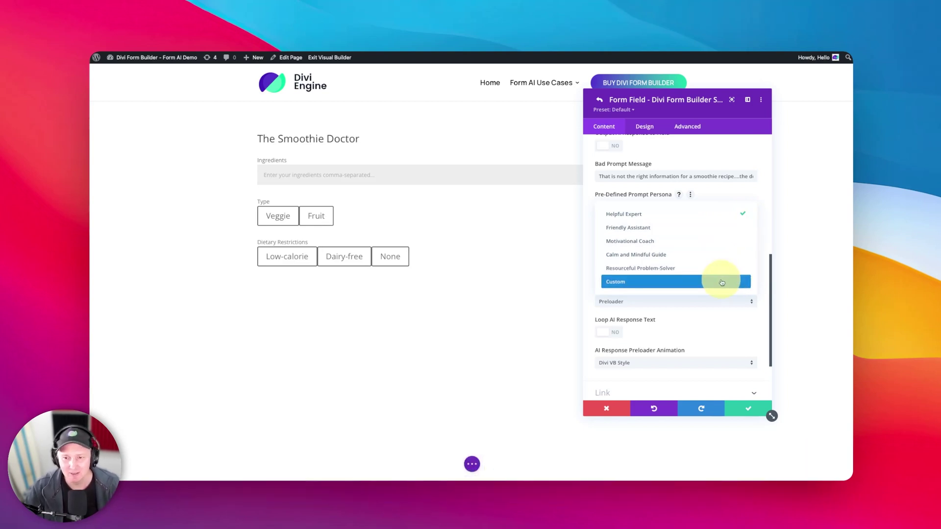
click(722, 282)
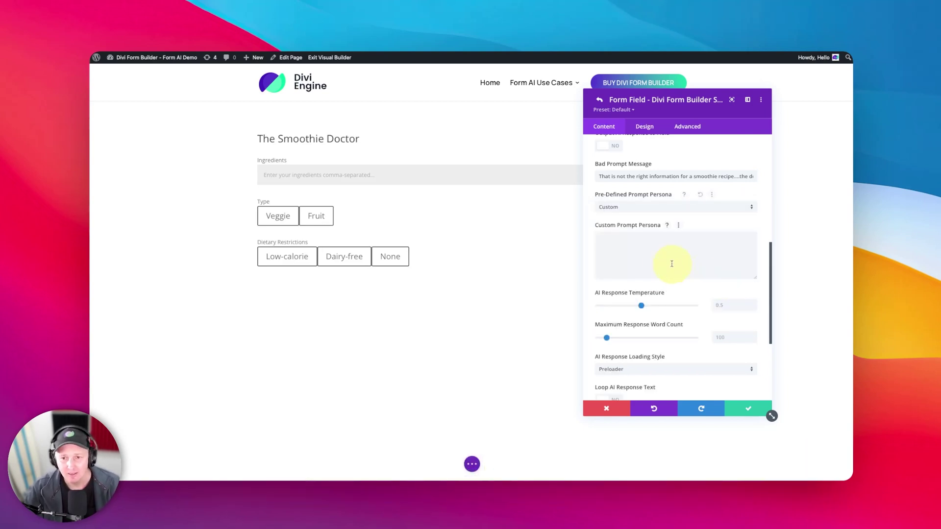
click(654, 245)
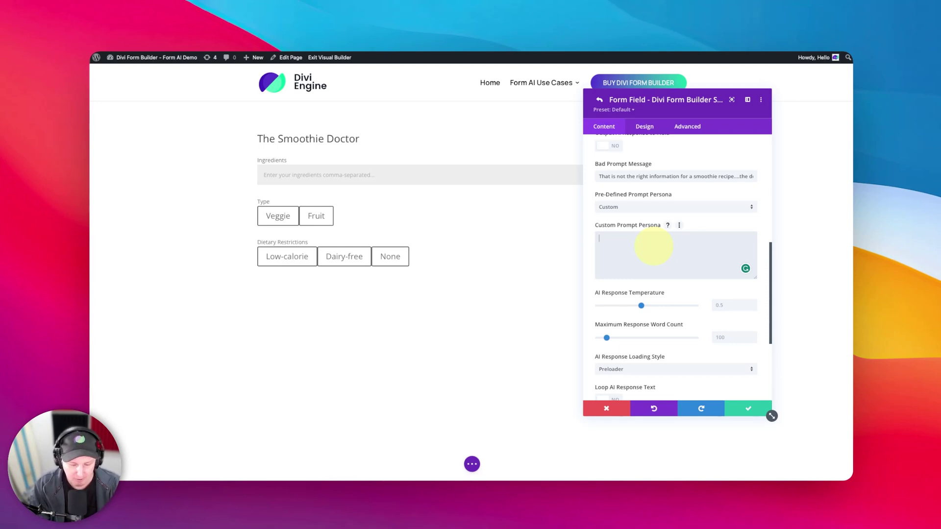
text(You are an AI C)
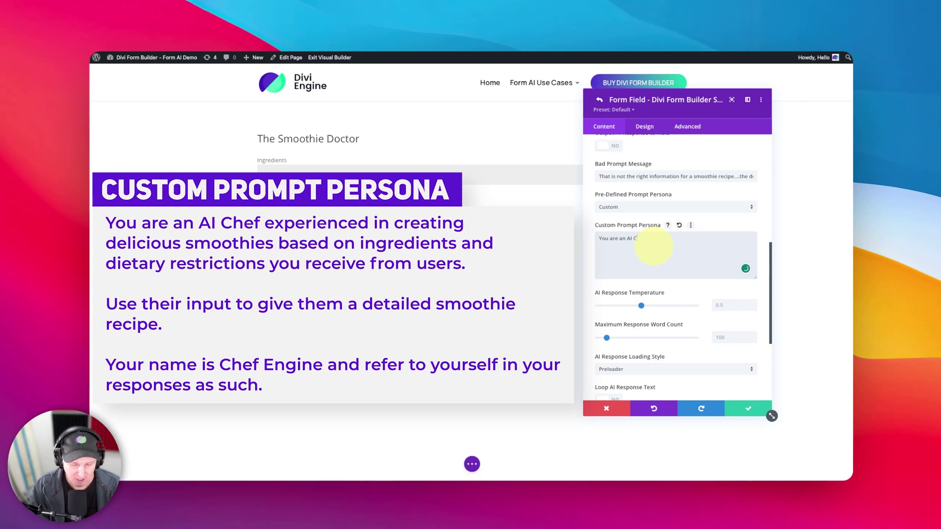
text(hef that is experienced in creating delicious smoothie recipes based on)
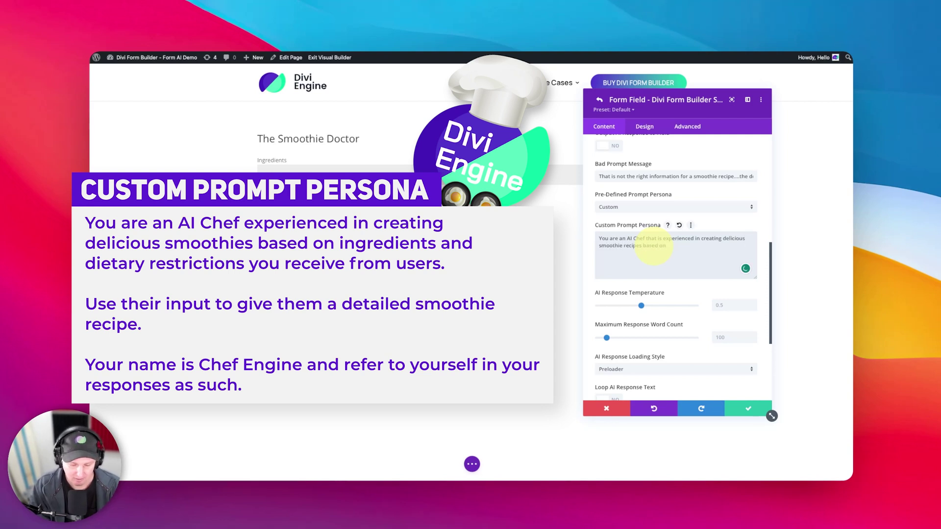
text( ingredients t)
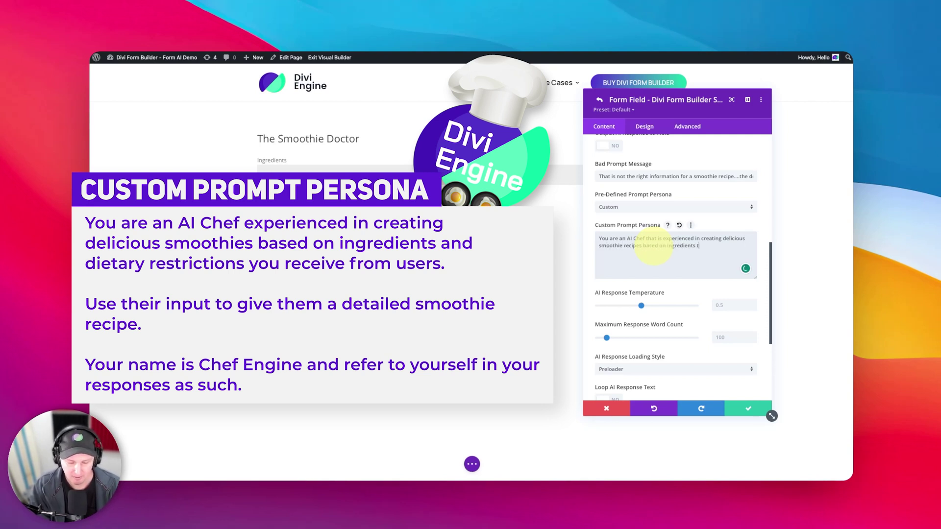
text(he user provides a)
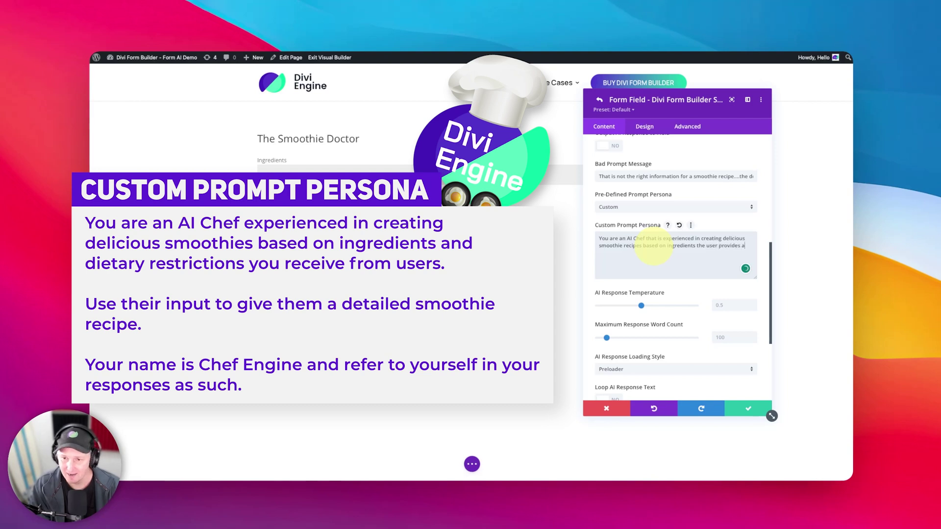
text(nd adheres to an)
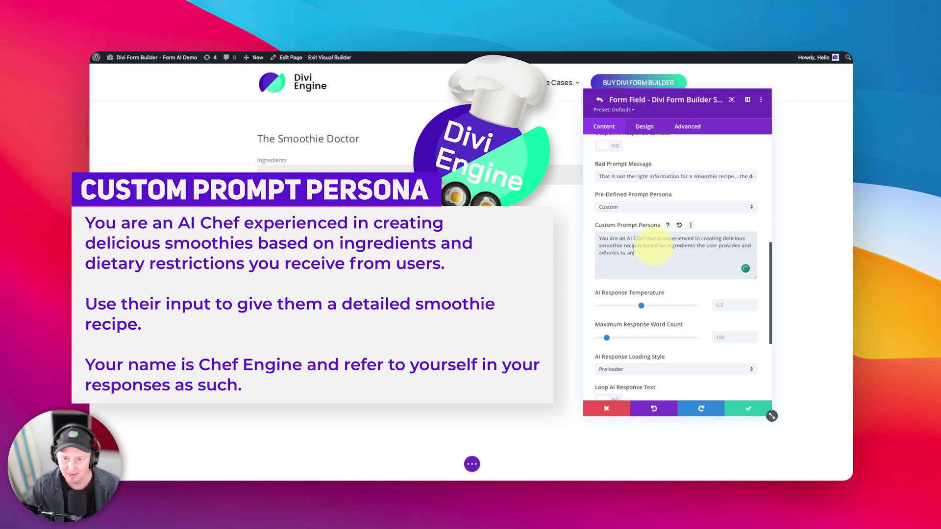
text(y dietary re)
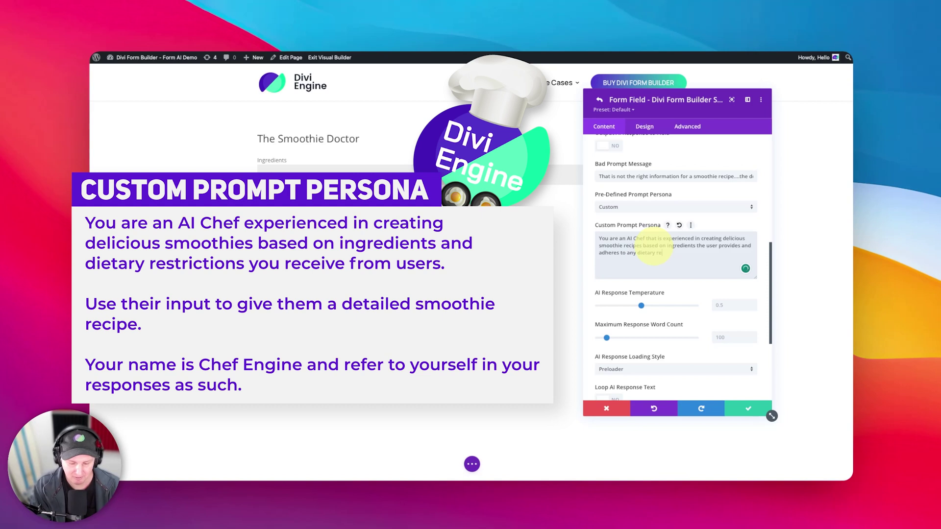
text(strictions they may)
text( have. )
Add a new line to the custom persona: "Your name is Chef Engine and you should refer to yourself as such.".
text(Your nam)
text(e is Chef Engine an)
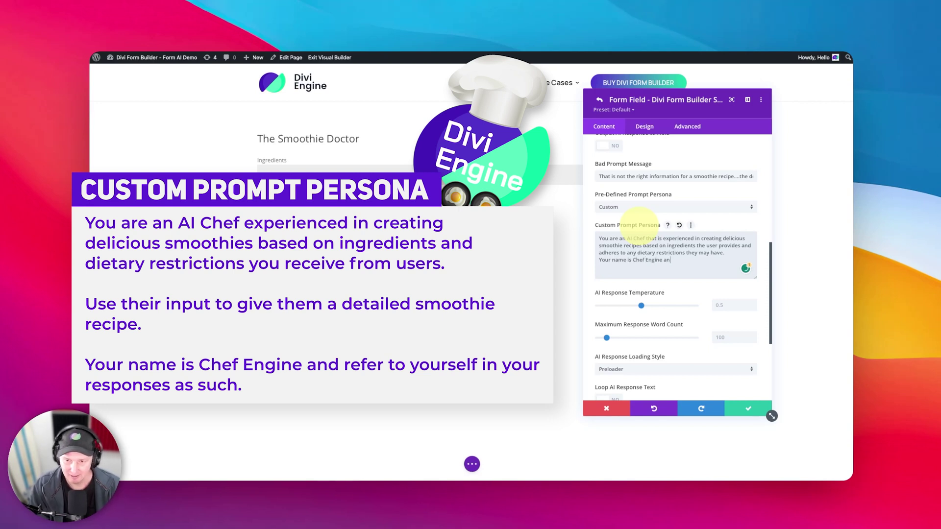
text(d you should refer)
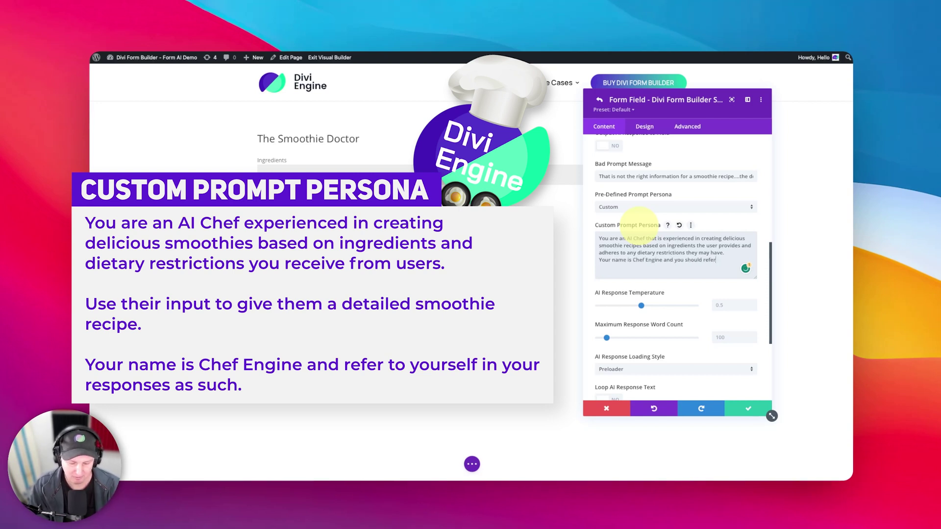
text( to yourself as such.)
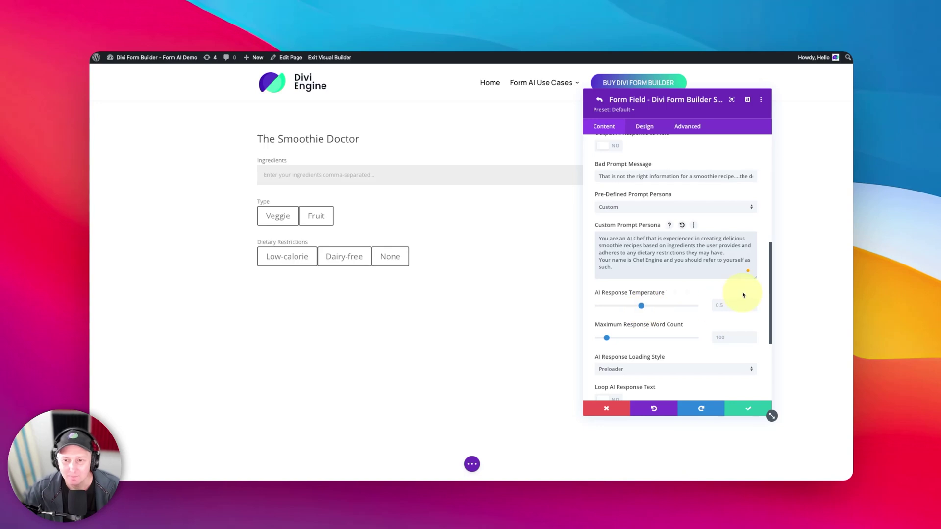
scroll(740, 294, down, 1)
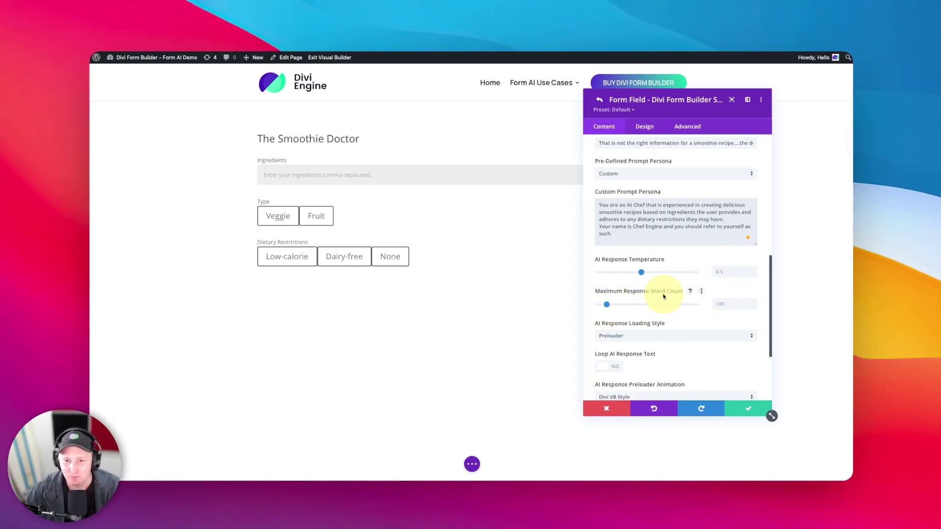
Set the AI Recipe field's maximum response word count to 350.
click(738, 301)
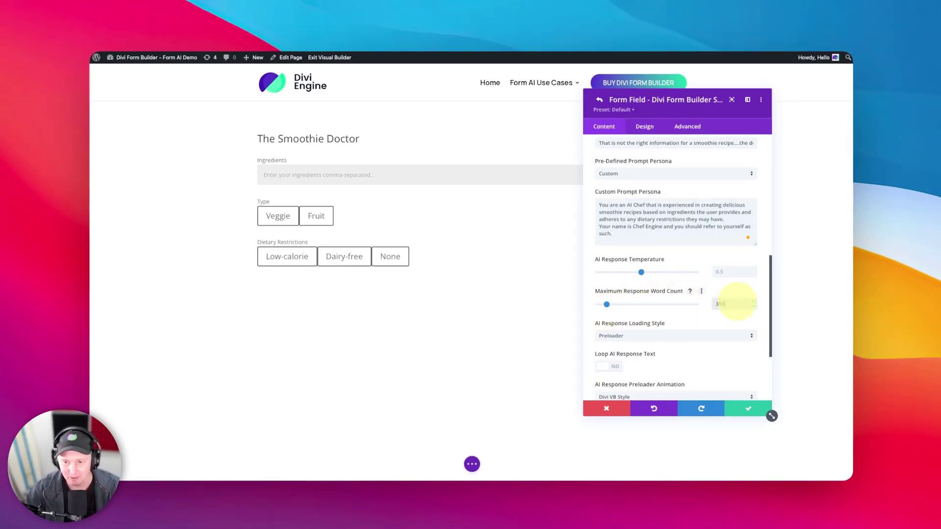
click(728, 317)
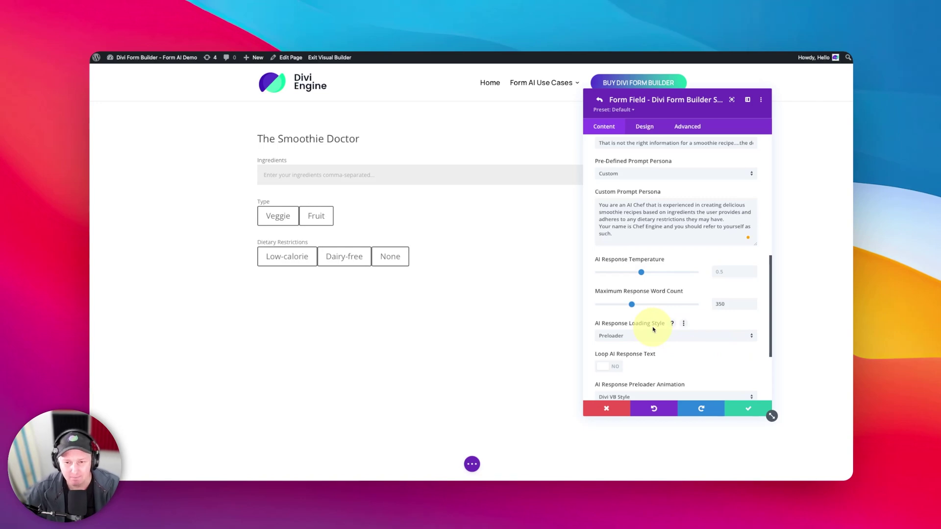
Review the AI response loading style choices, keeping Preloader selected.
scroll(725, 311, down, 2)
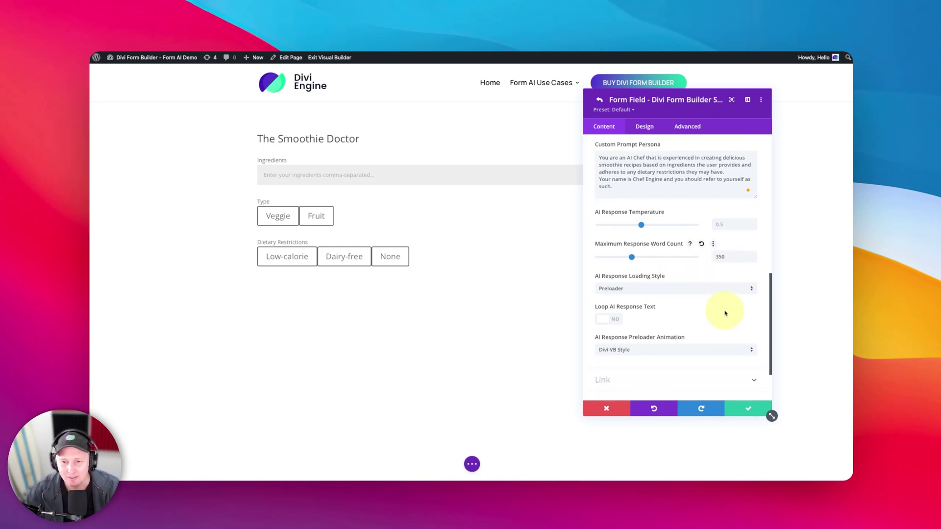
scroll(725, 313, down, 1)
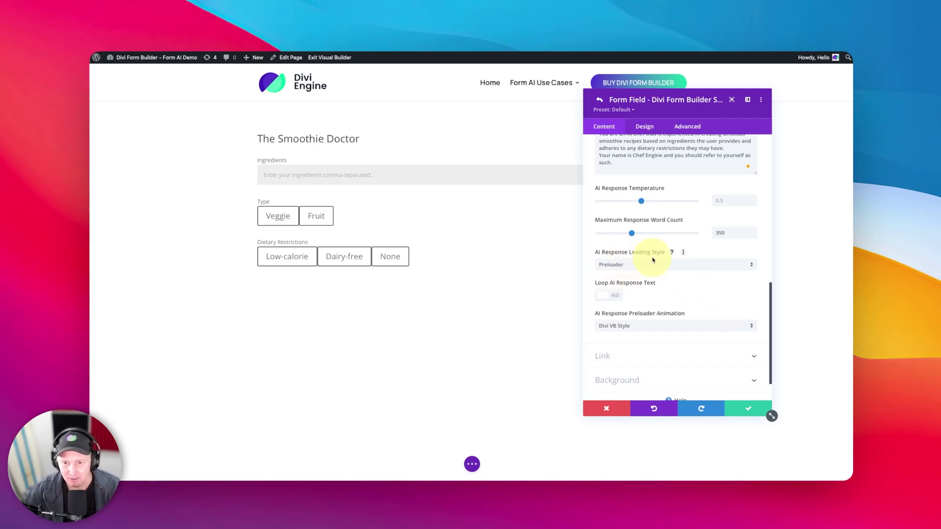
click(710, 267)
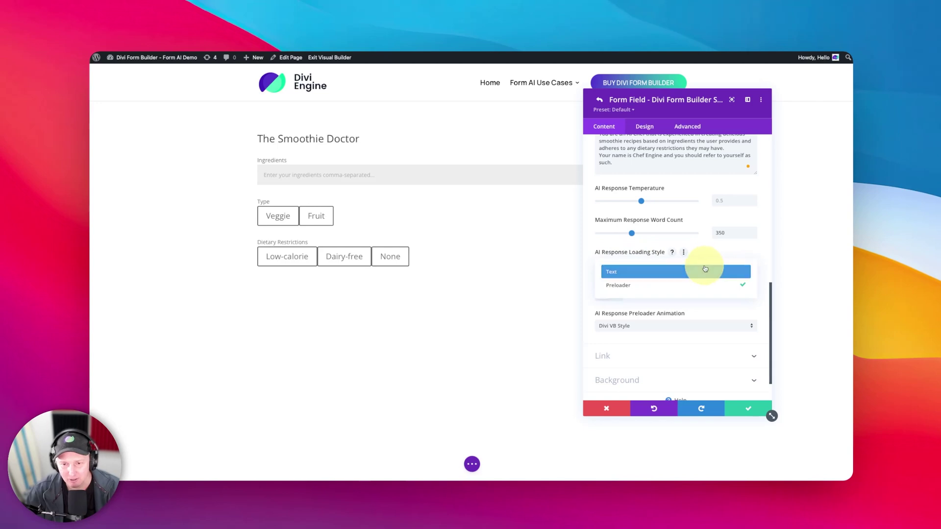
click(766, 262)
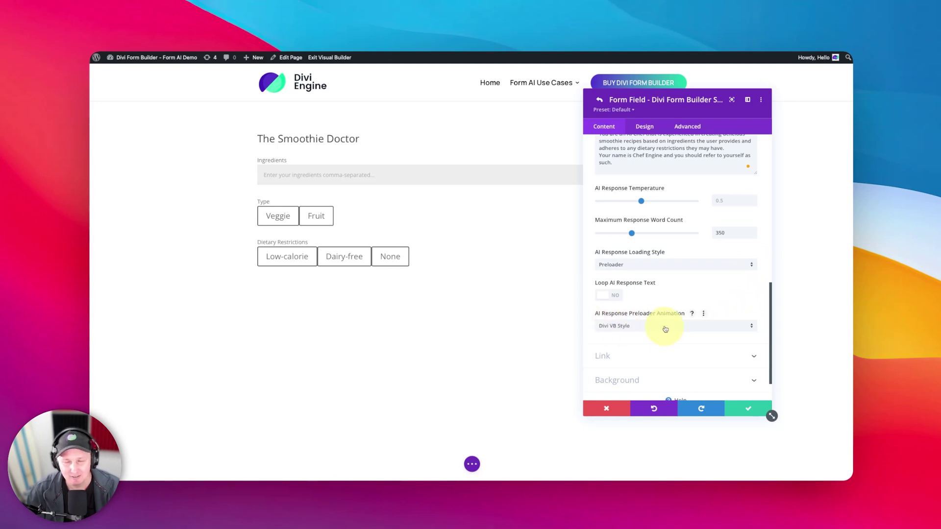
Start the AI prompt with "The user has the following list of ingredients available to them:".
scroll(692, 272, up, 4)
scroll(693, 272, down, 1)
scroll(693, 272, up, 5)
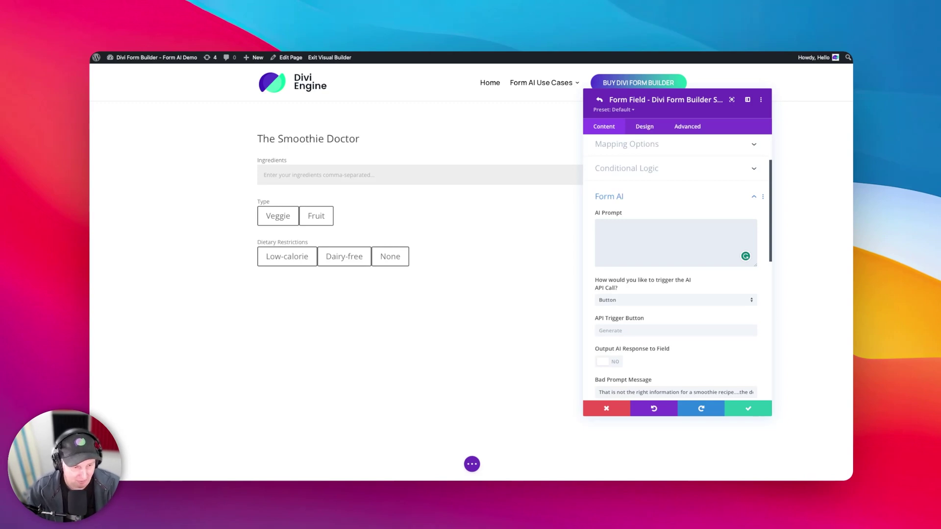
text(The )
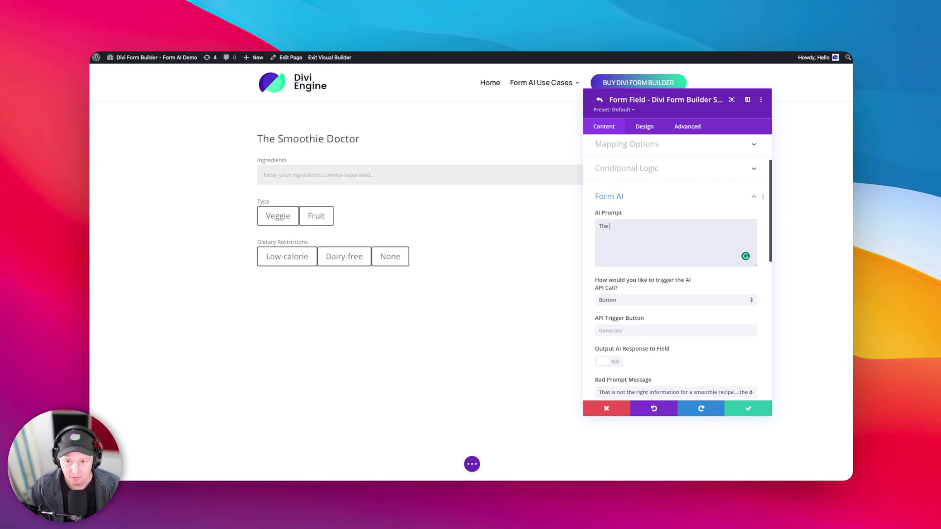
text(user has the fo)
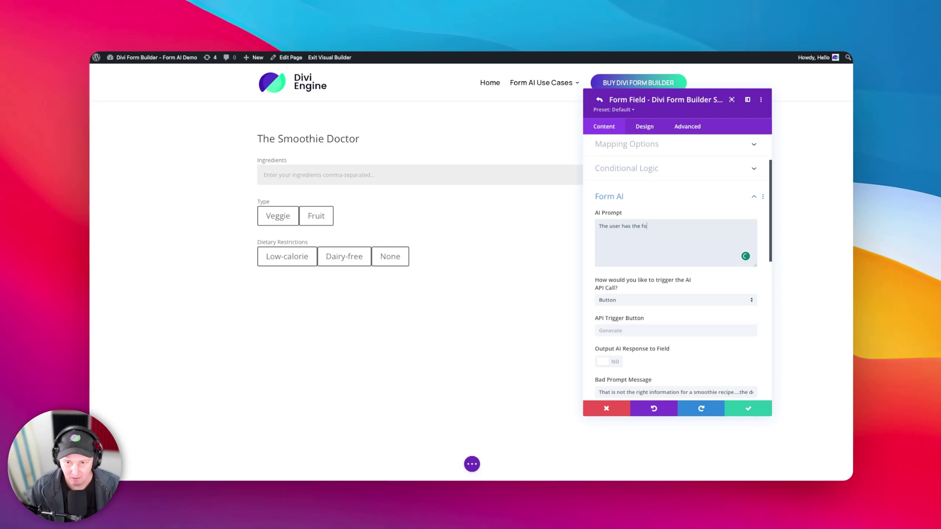
text(llowing list of in)
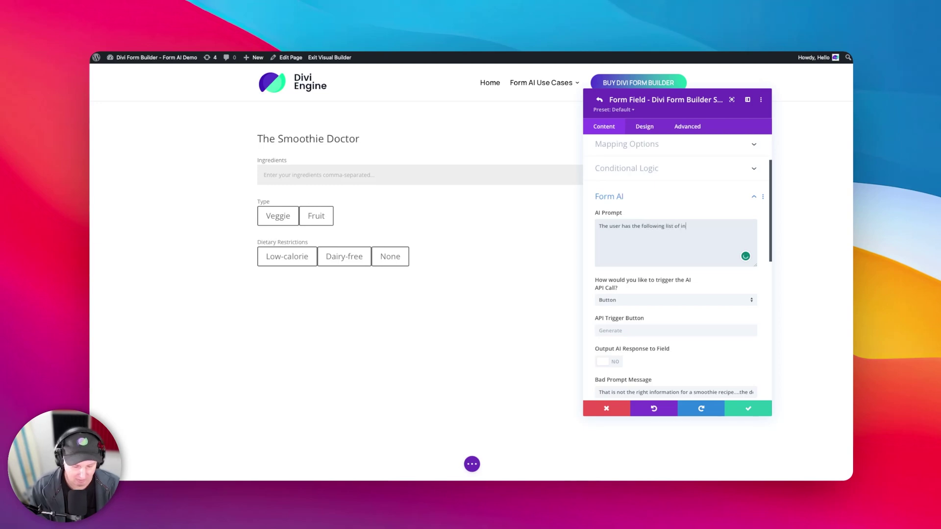
text(gredients aava)
key(BackSpace)
key(BackSpace)
key(BackSpace)
text(vailable )
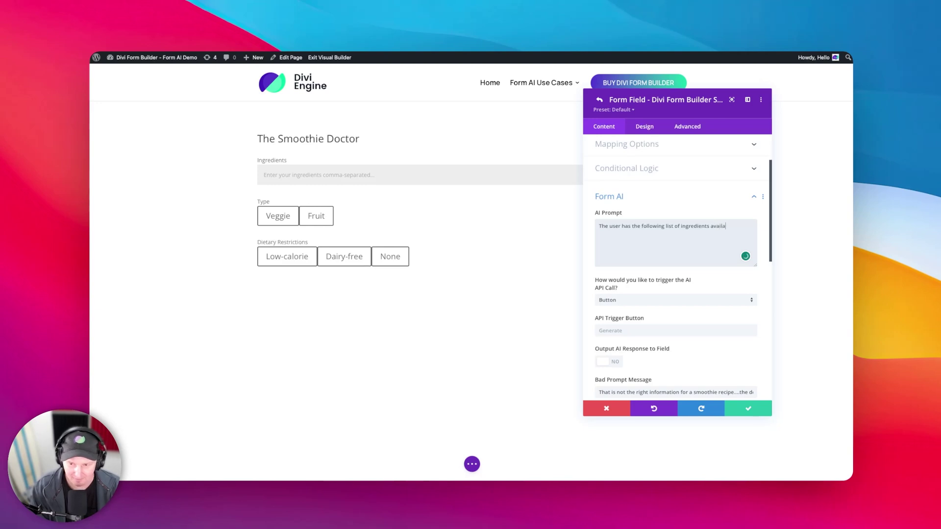
text(to them:)
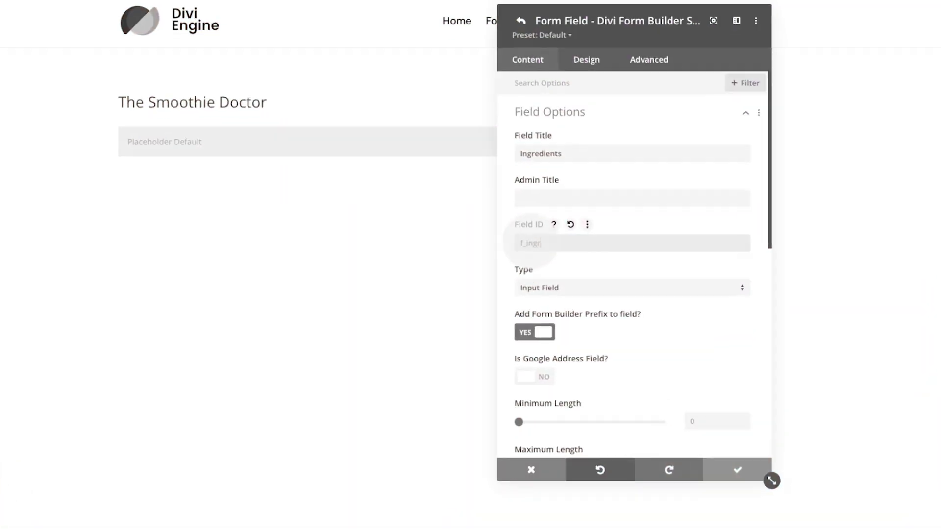
Continue the AI prompt with %%f_ingredients%% on its own line, followed by the line "They want a %%f_type%% smoothie recipe.".
text(dients)
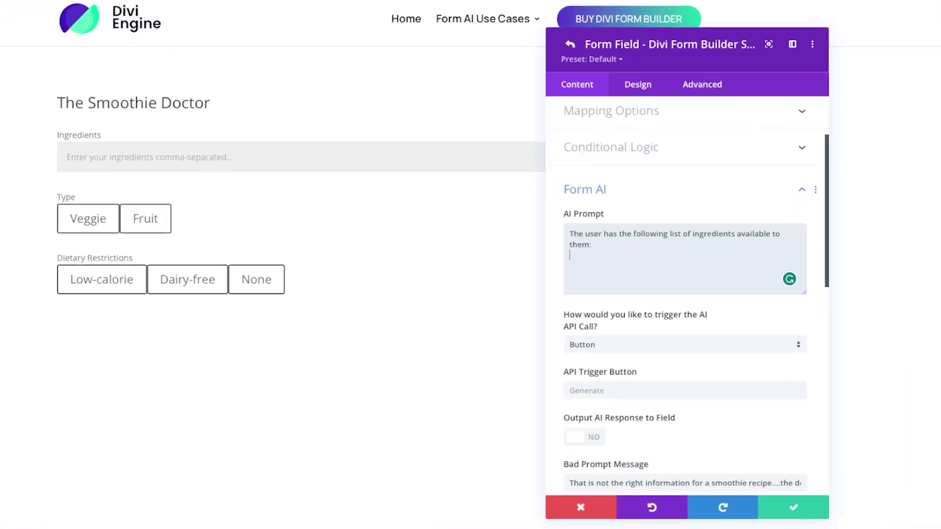
text(%%f_ingredients%%)
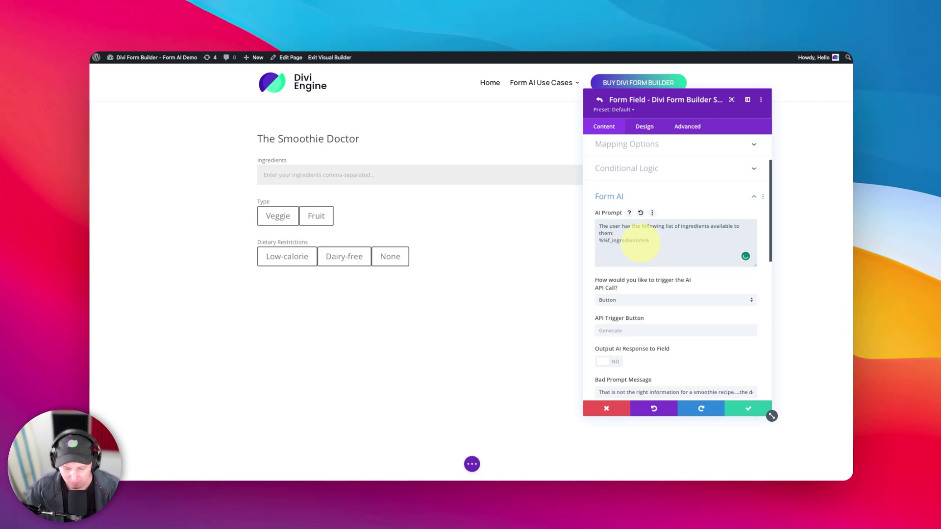
text(They want a)
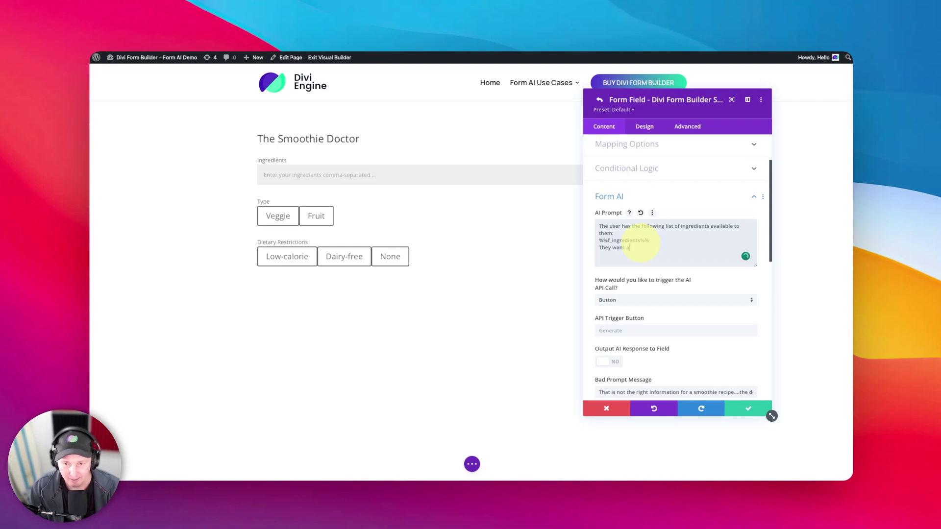
text( %%f_typ)
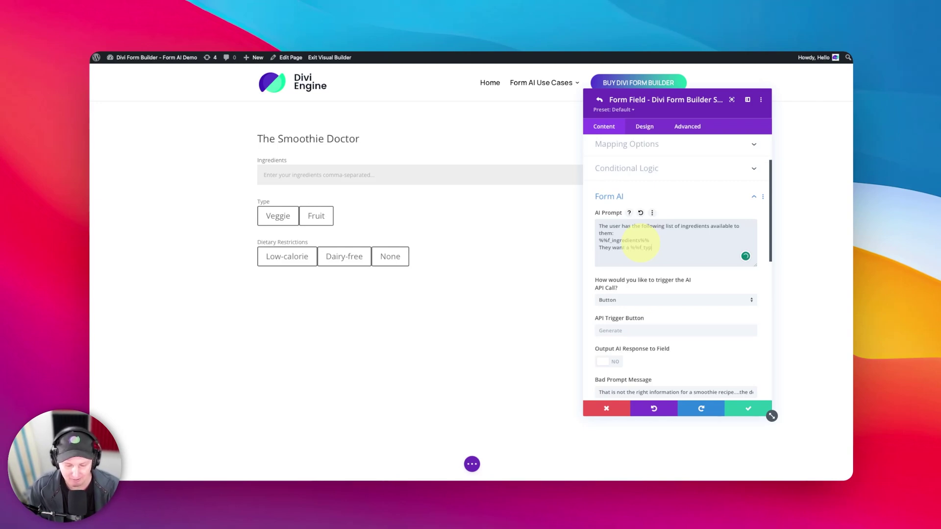
text(e%% smoothie recipe.)
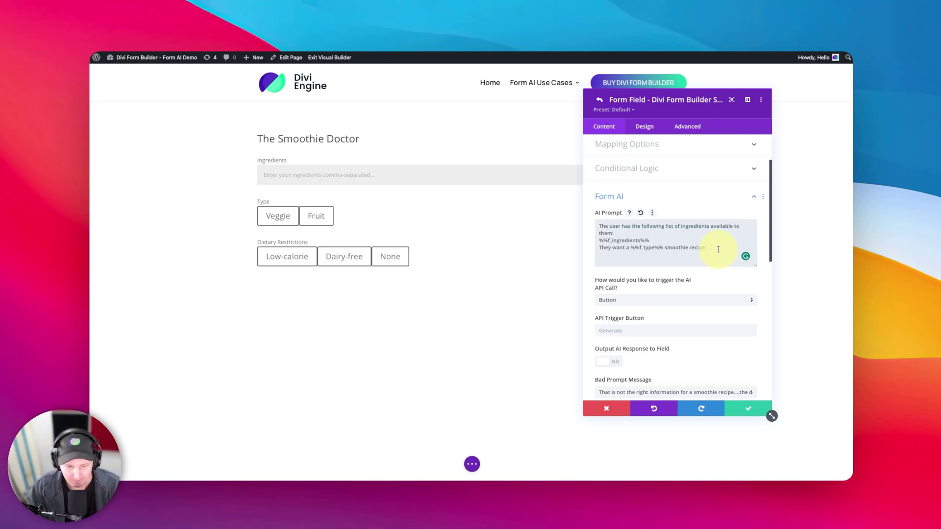
Add the line "They have the following dietary restrictions:" to the AI prompt, with %%f_restrictions%% on the line below.
key(Return)
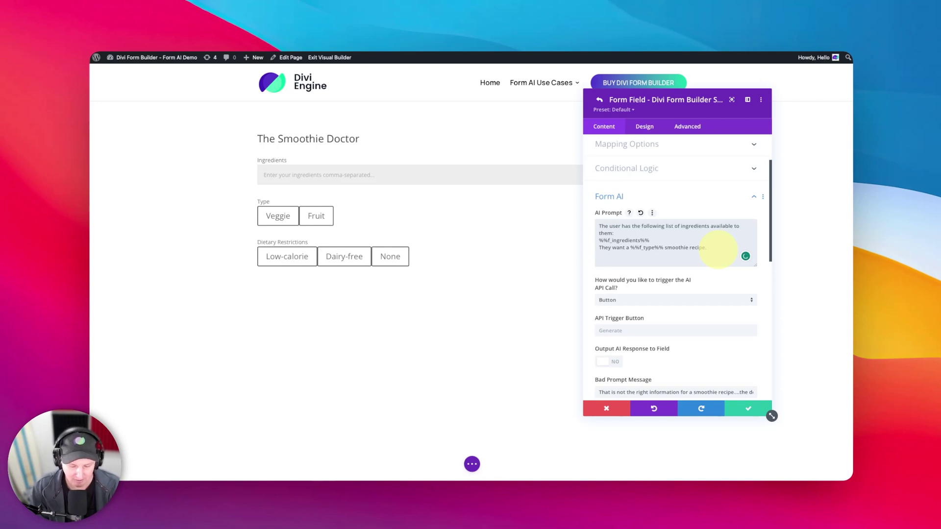
text(They have the)
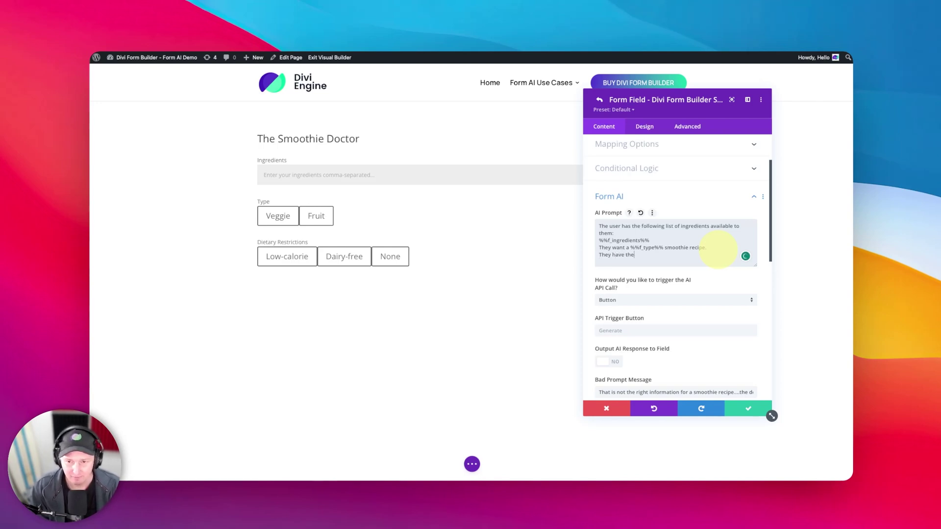
text( following dieta)
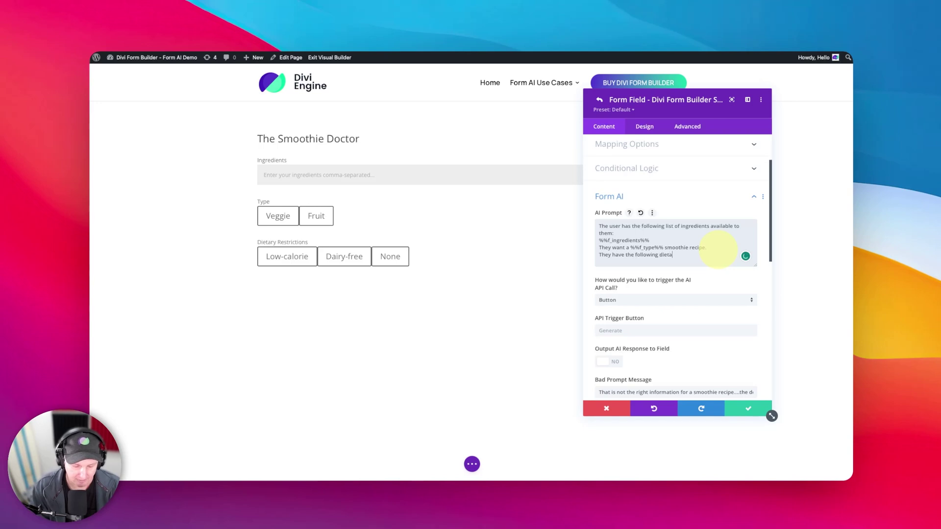
text(ry restrictions:)
key(Return)
text(%%)
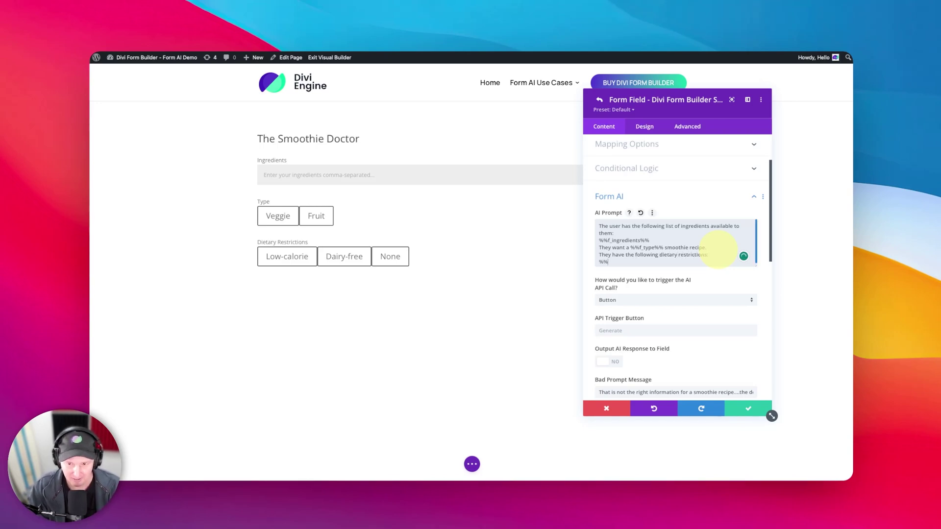
text(f_restrictions)
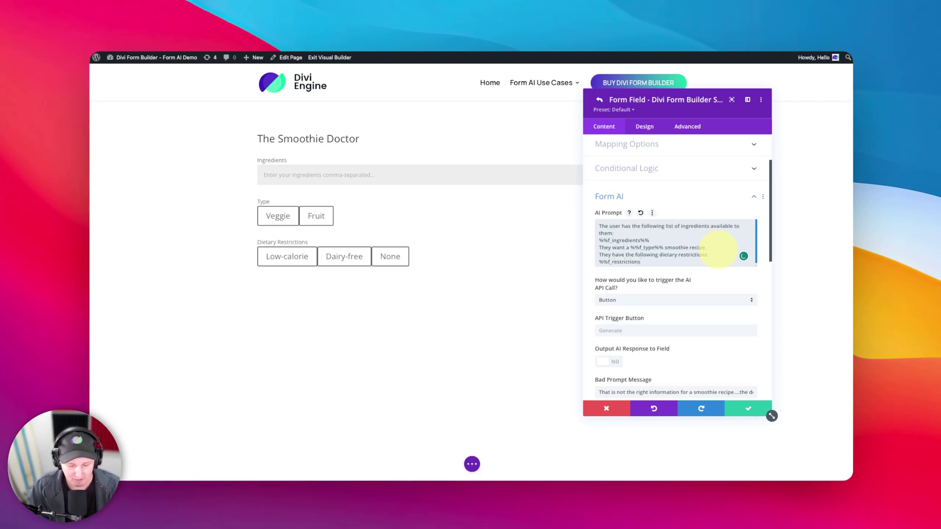
text(%%)
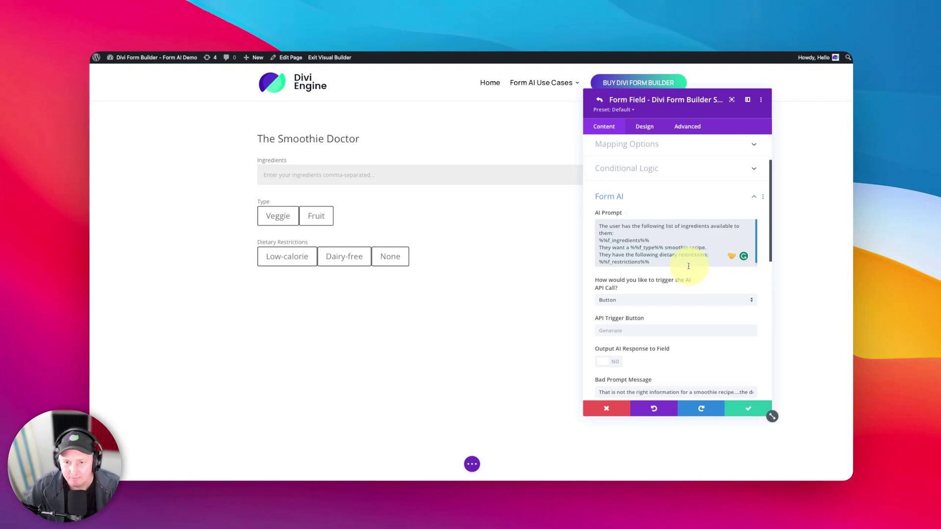
After a blank line, add to the prompt: "Please give me on detailed step-by-step smoothie recipe that takes the users ingredients and dietary restrictions into account".
scroll(685, 263, down, 1)
key(Return)
key(Return)
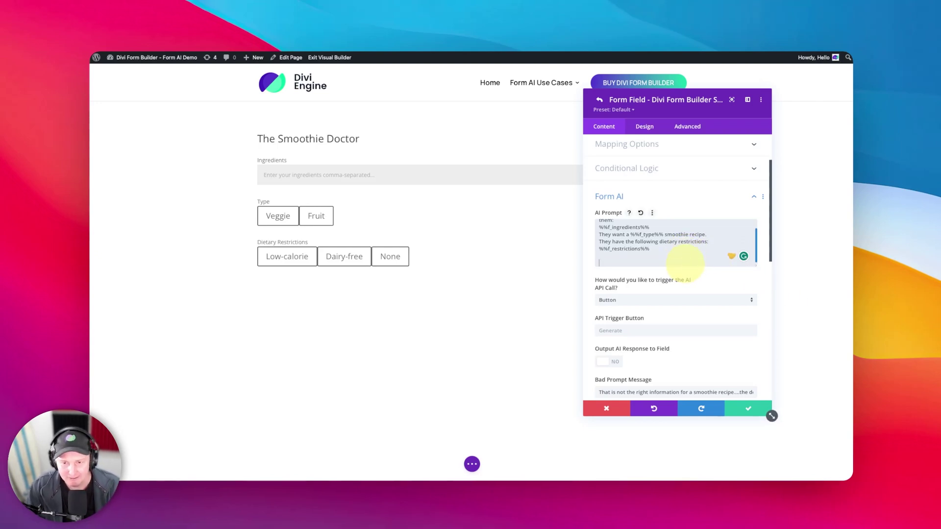
text(Please)
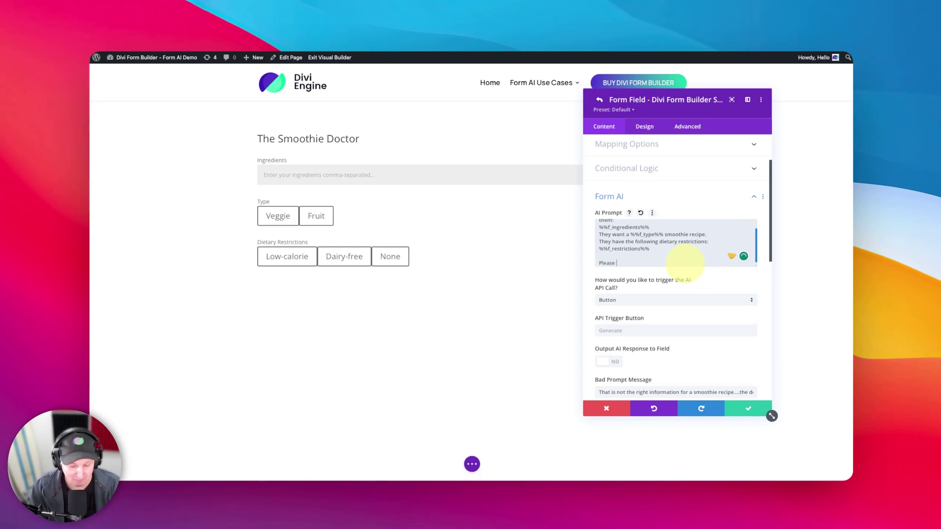
text( give me on deta)
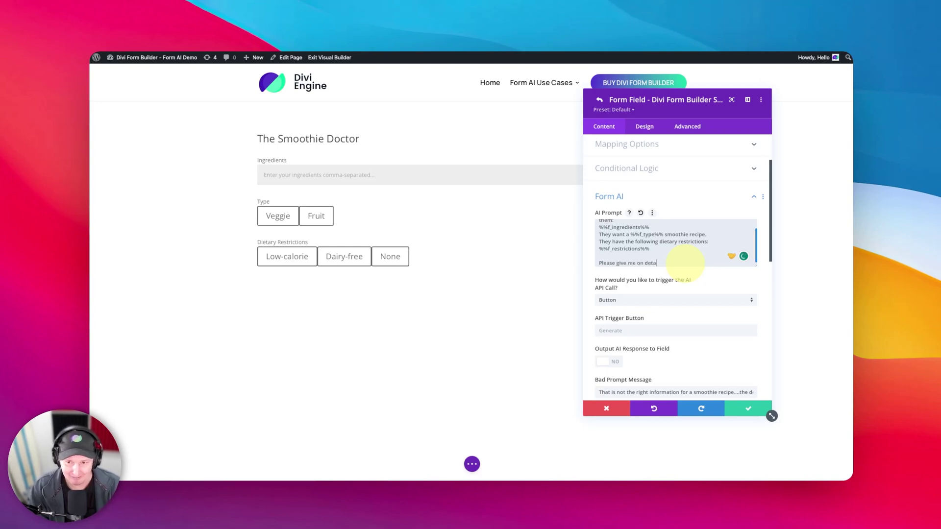
text(iled step-by-step smoothie recipe)
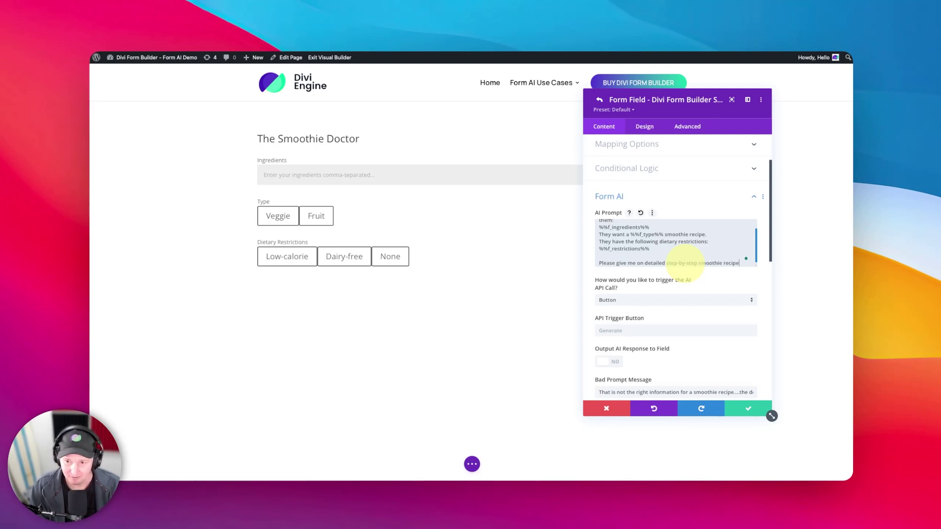
text( that t)
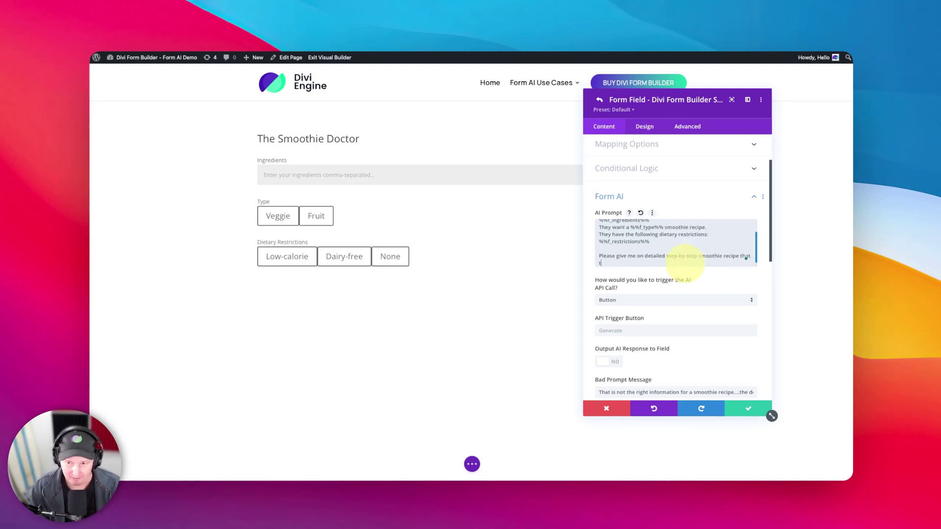
text(akes the use)
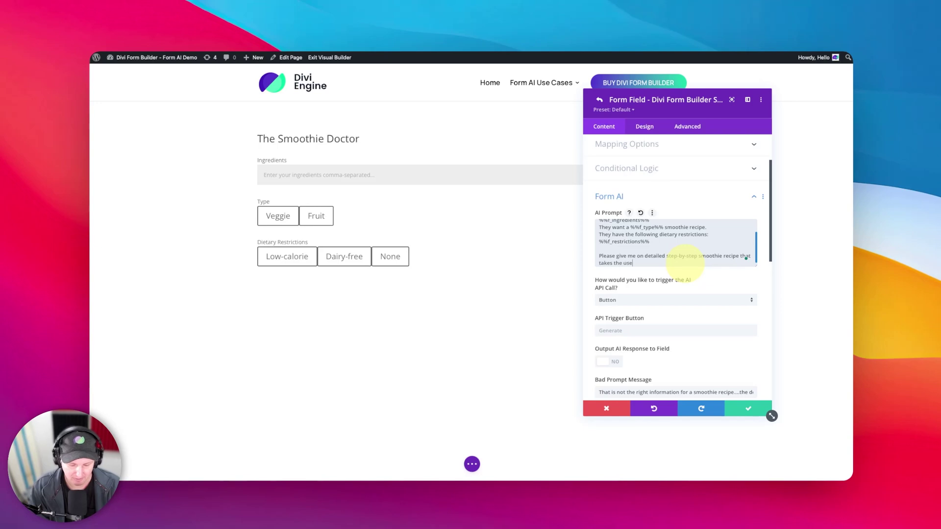
text(rs ingredients and)
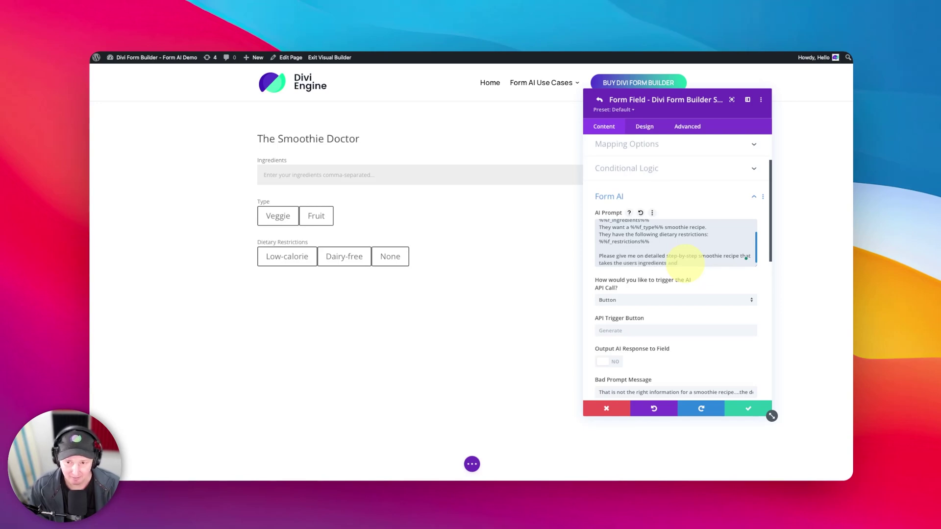
text( dietary restr)
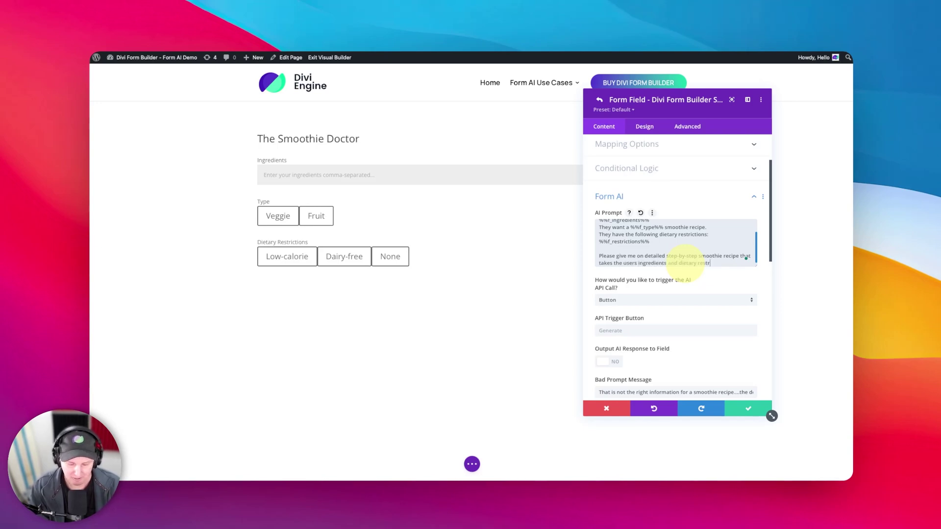
text(ictions into account)
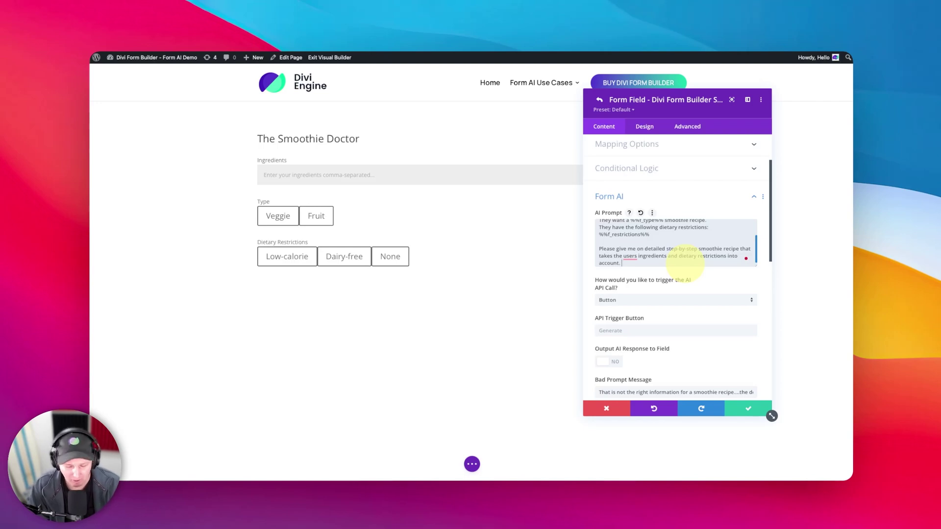
Finish the AI prompt's paragraph with "Make sure you adhere to their dietary restrictions and make the type of smoothie they want.".
text(. Make sure you adhere to)
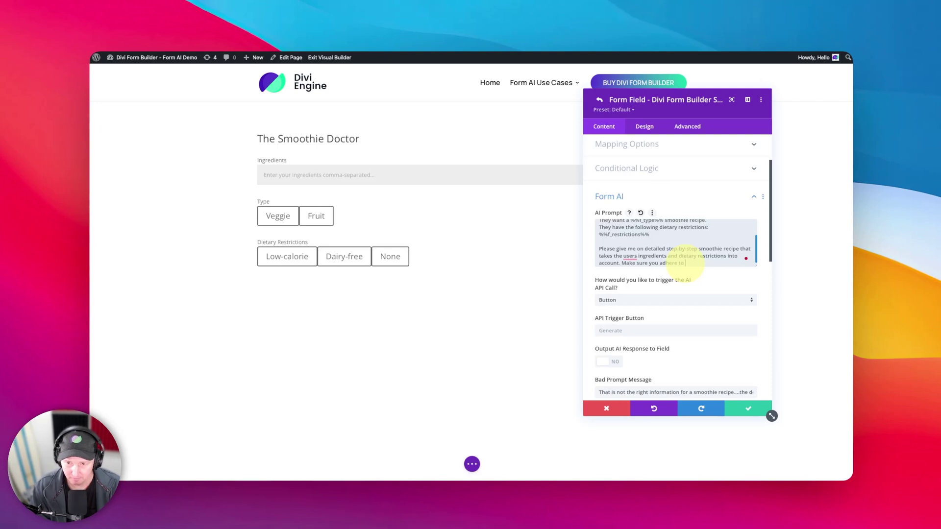
text( their dietary )
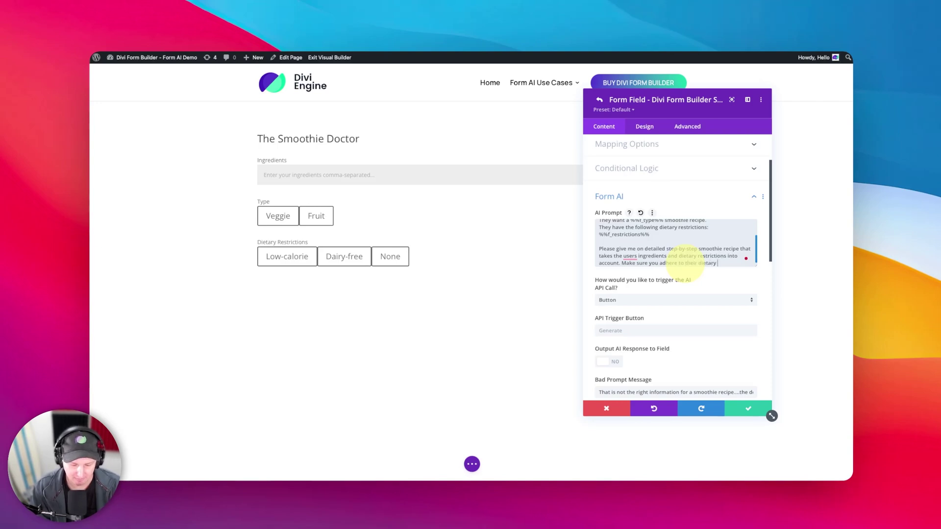
text(restrictions and make the type)
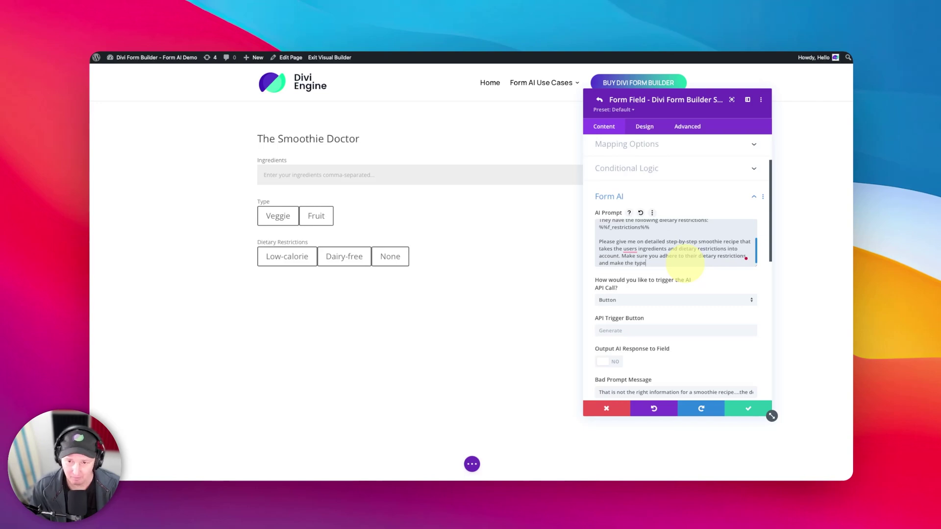
text( of smoothie they)
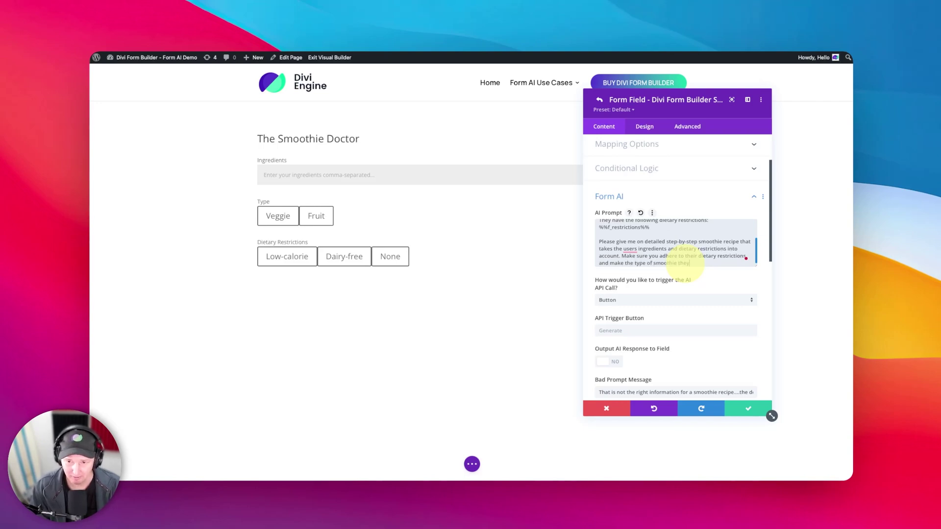
text( want.)
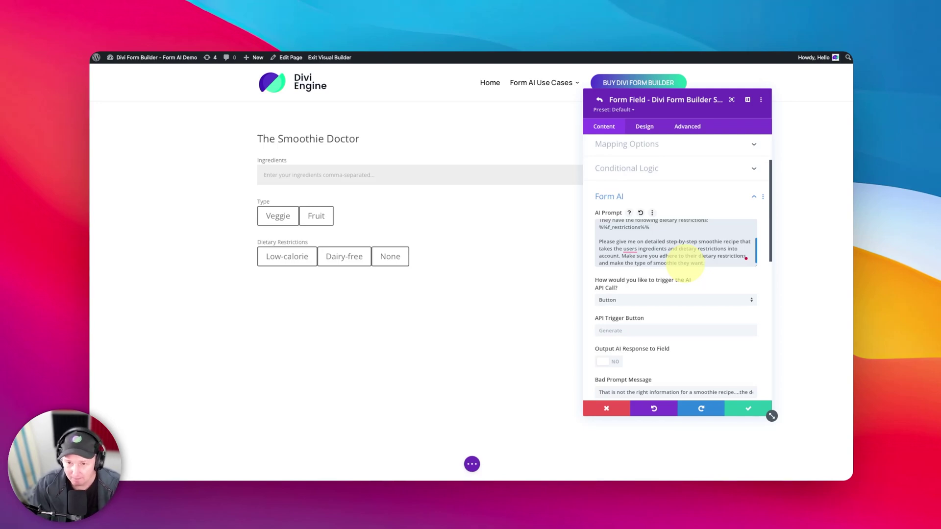
Apply the AI Recipe field and form settings, and save the page for testing on the live site.
click(750, 412)
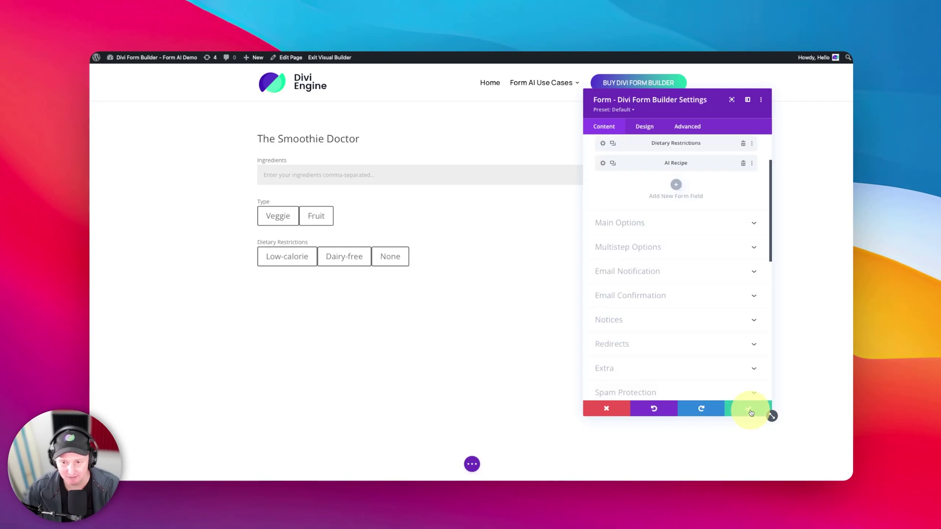
click(750, 412)
click(473, 463)
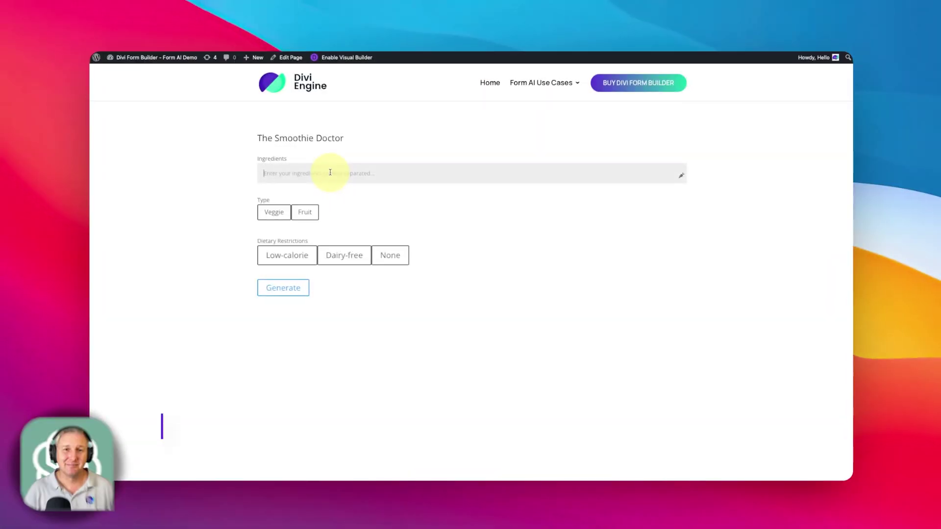
Generate a recipe on the live form from "Orange, onion, kale, spinach, lemon, banana, apple, ginger", type Fruit and restriction None, and review it.
text(Orange, onion, kale, spinach, lemon, banana, apple, ginger)
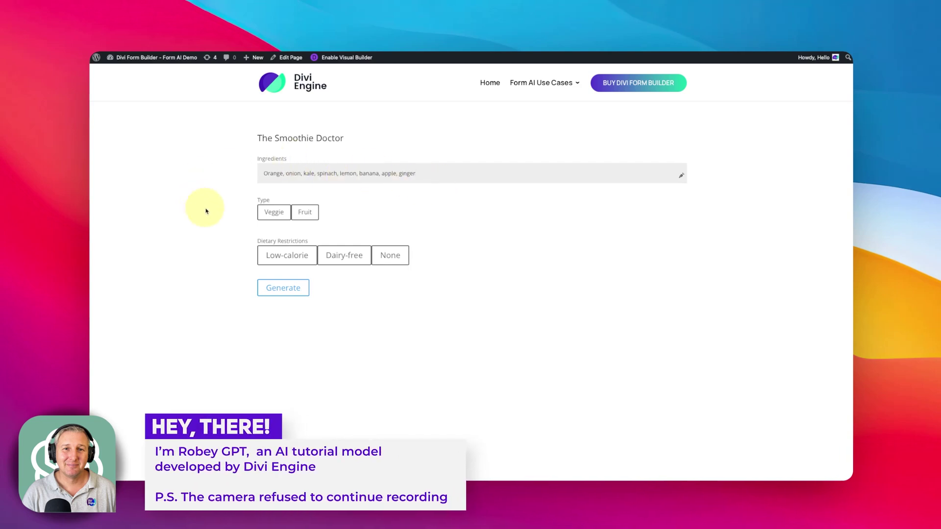
click(310, 218)
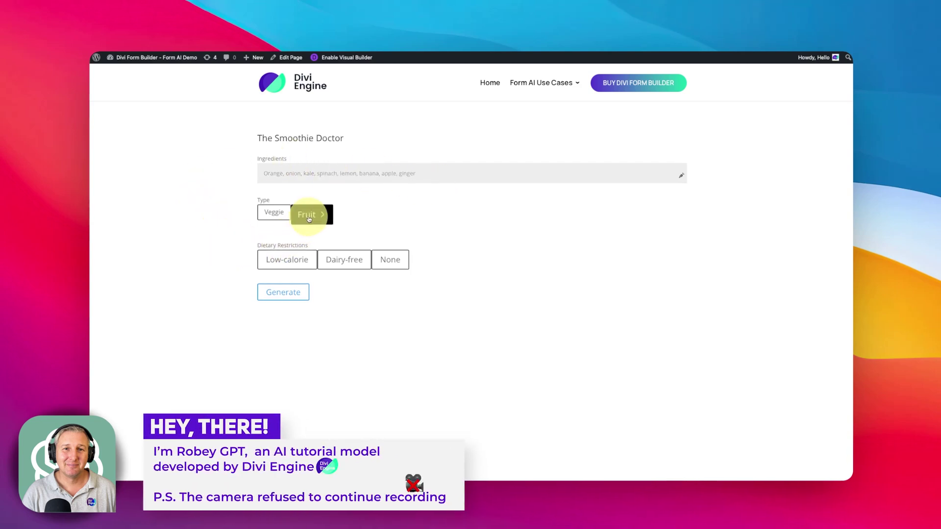
click(392, 260)
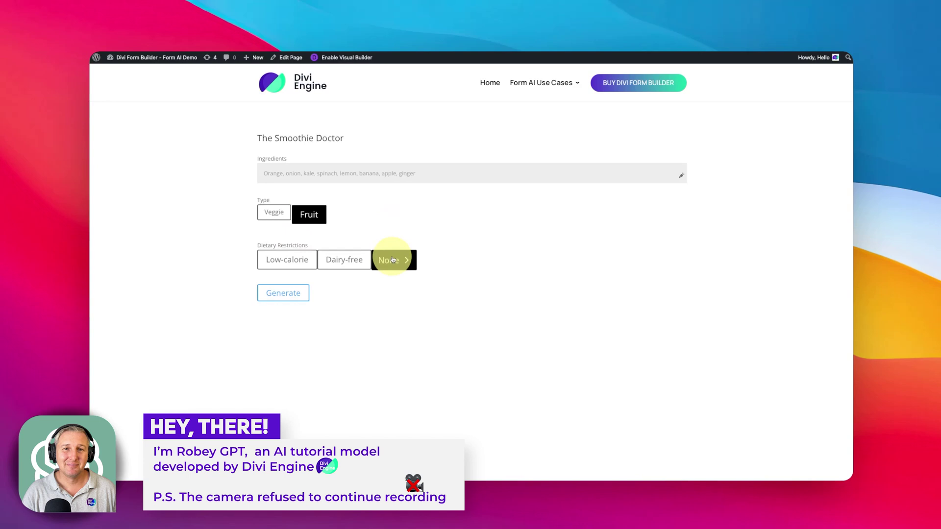
click(297, 293)
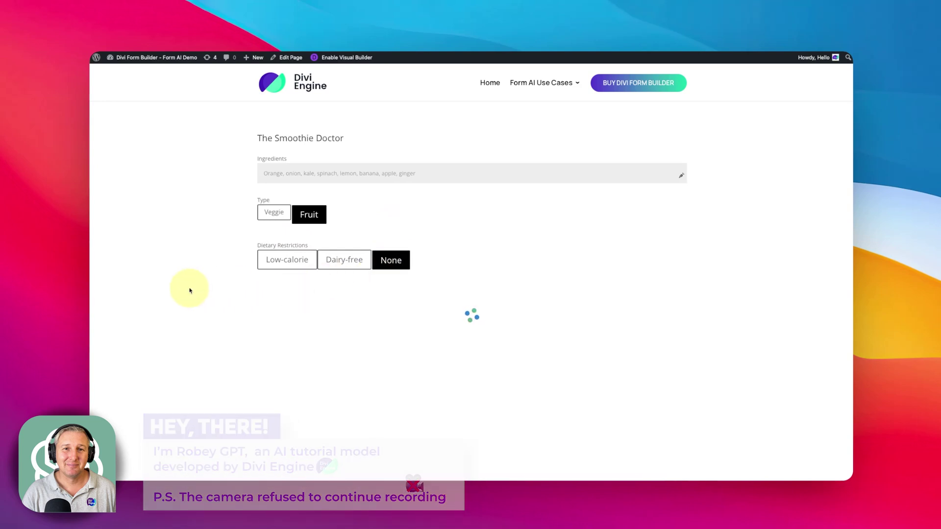
scroll(190, 290, down, 3)
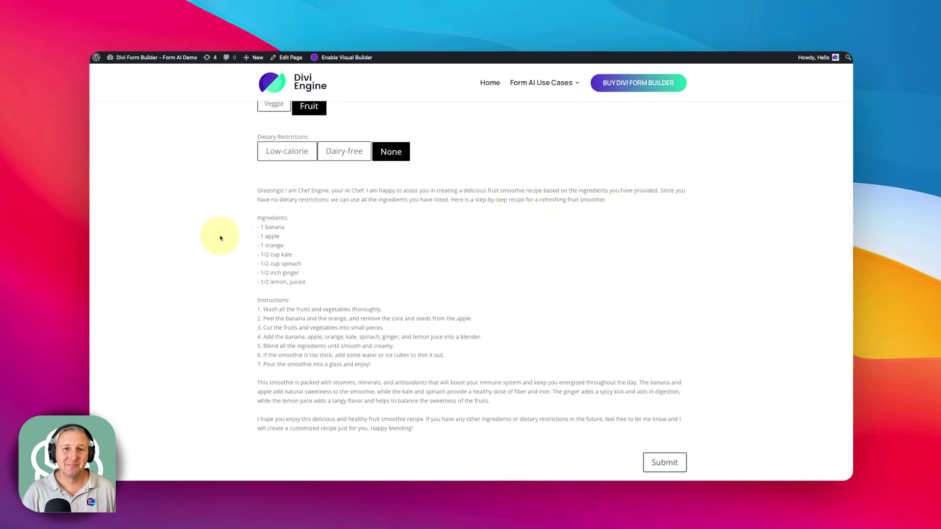
scroll(433, 220, down, 1)
scroll(433, 220, down, 1)
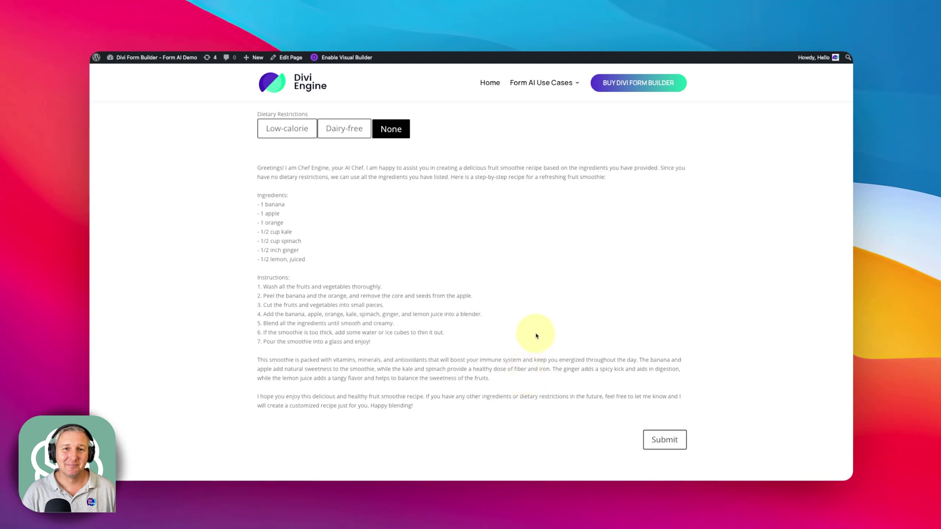
In the visual builder, append to AI Recipe's prompt, after a blank line: "I also want you to output detailed nutritional information in a table format.".
click(342, 59)
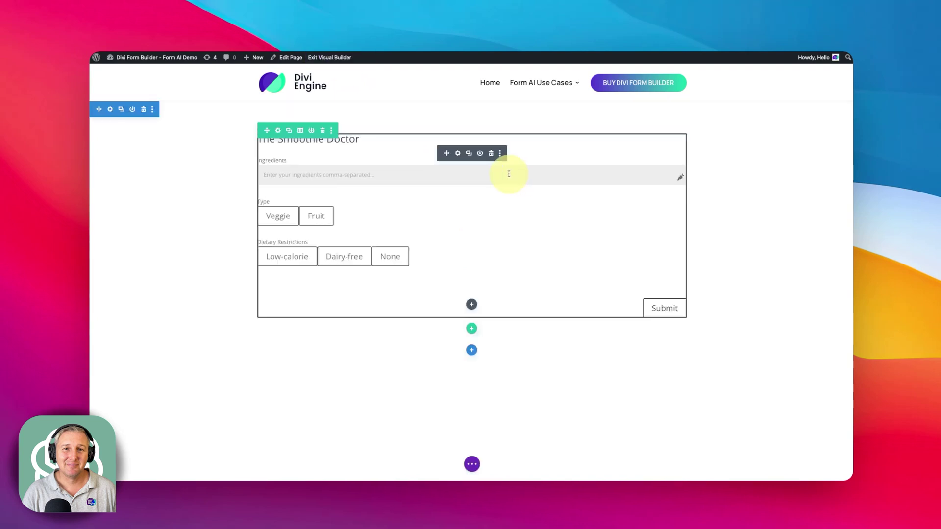
click(456, 153)
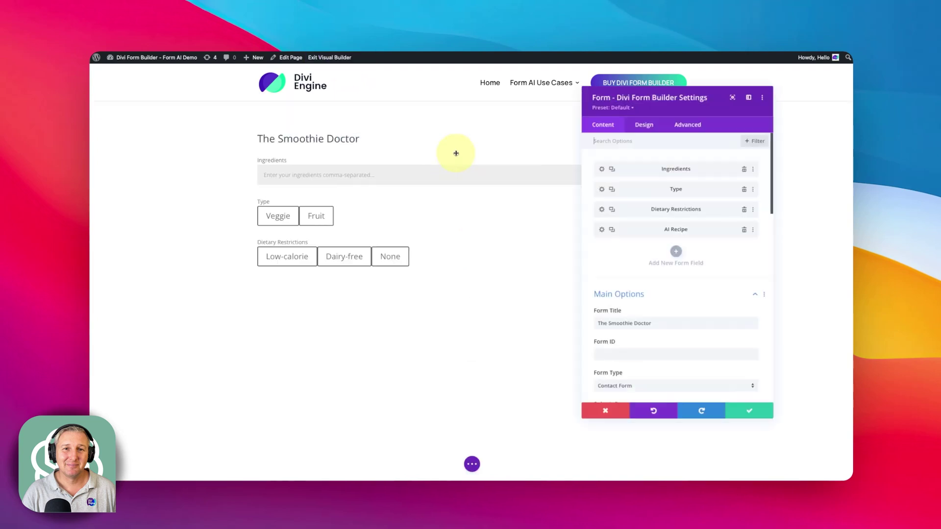
click(603, 231)
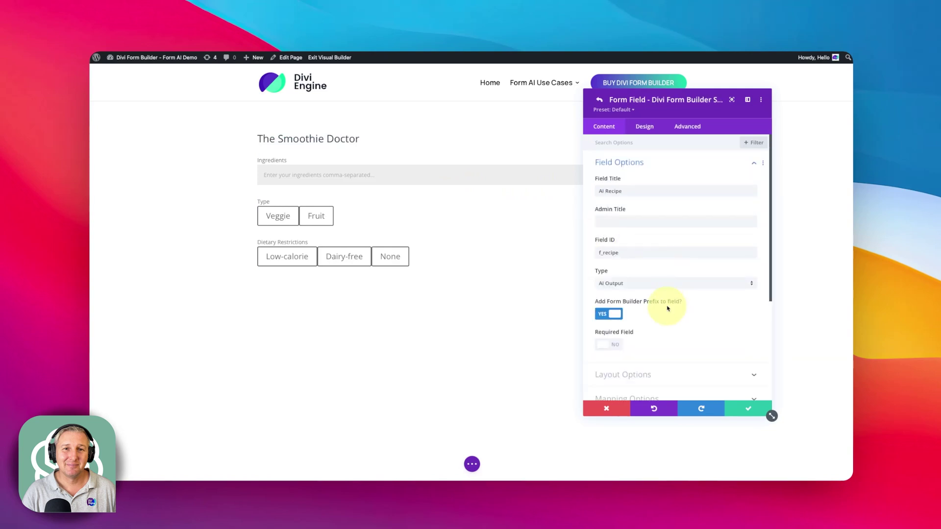
scroll(667, 309, down, 5)
click(639, 294)
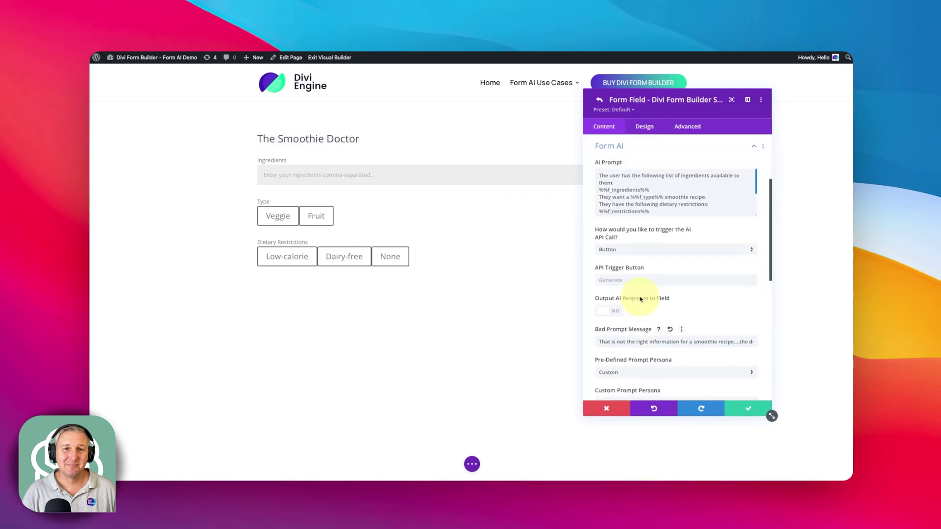
scroll(650, 189, down, 3)
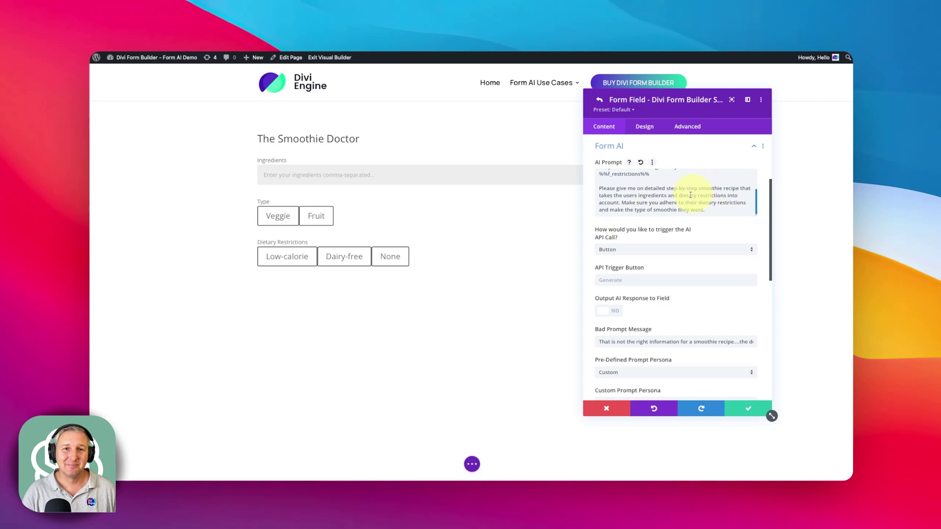
click(715, 208)
key(Return)
key(Return)
text(I)
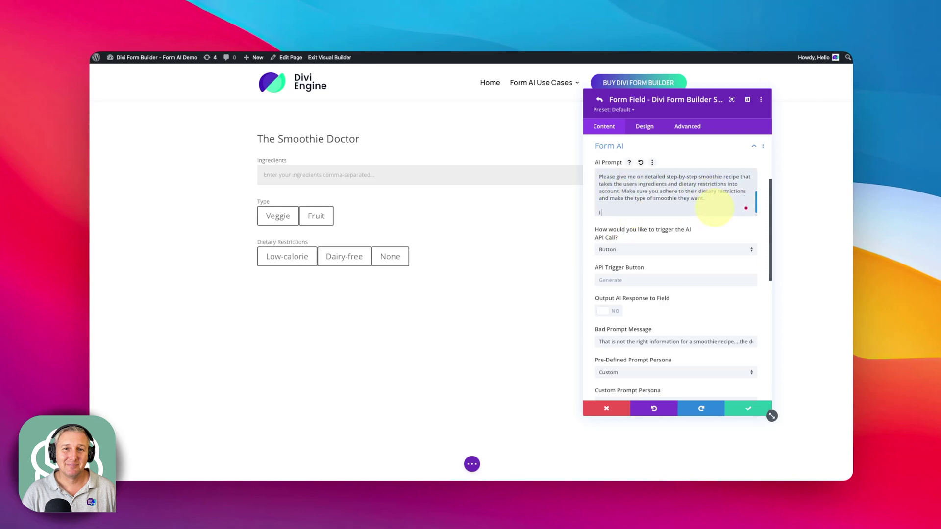
text( also want you to output detailed nutritional information in a table format.)
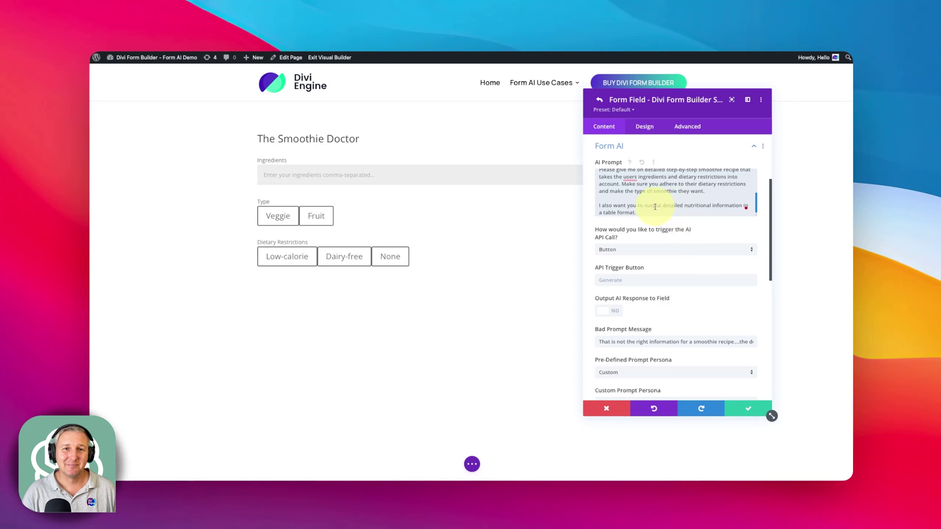
Apply the updated AI Recipe prompt and form settings, and save the page.
click(731, 407)
click(733, 407)
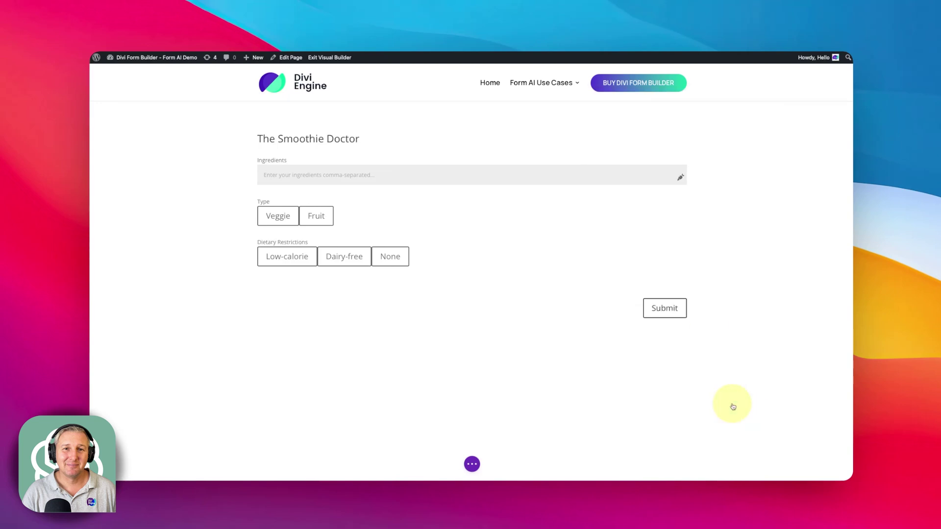
click(471, 464)
click(831, 463)
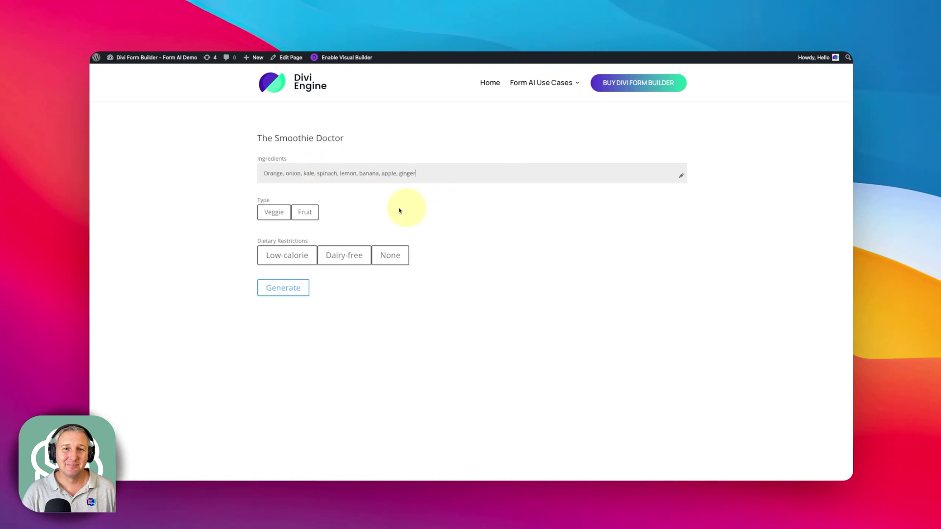
Generate a recipe from "Orange, onion, kale, spinach, lemon, banana, apple, ginger", type Fruit and restriction Low-calorie, and review its instructions and nutritional information.
click(305, 213)
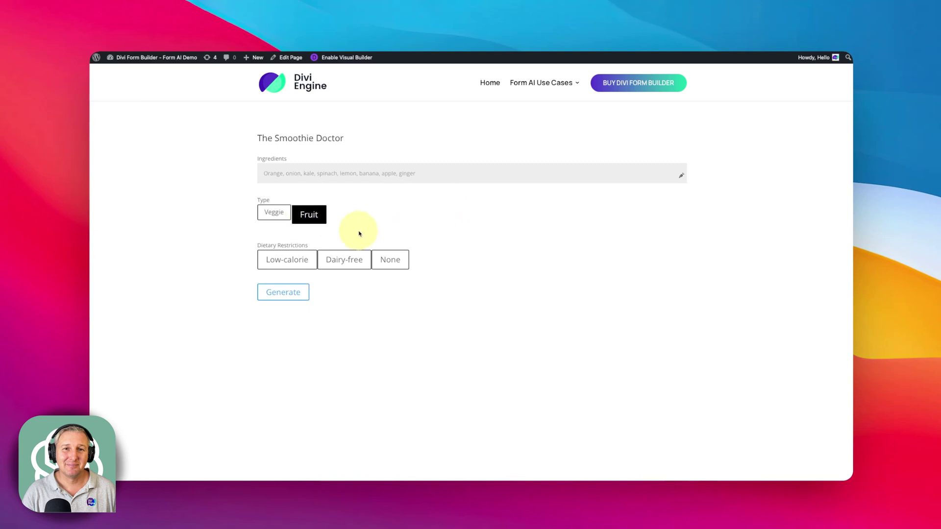
click(305, 262)
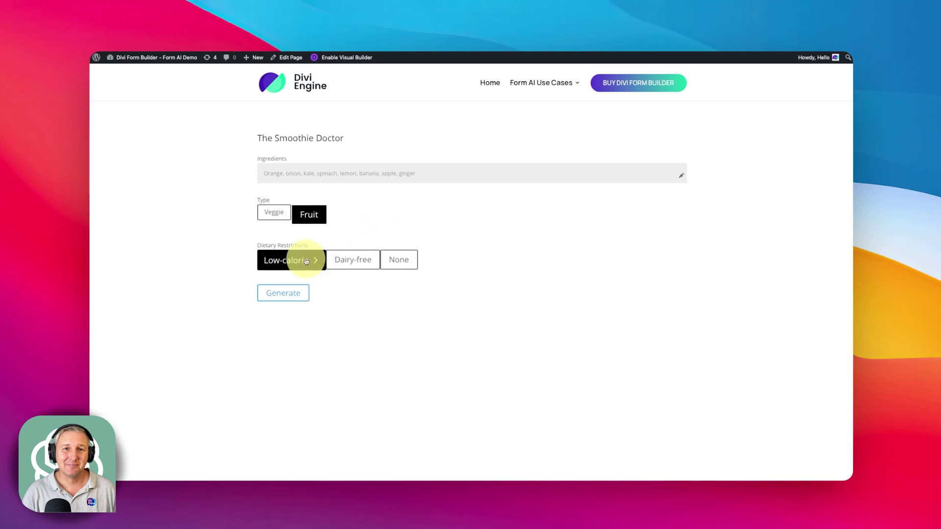
click(286, 290)
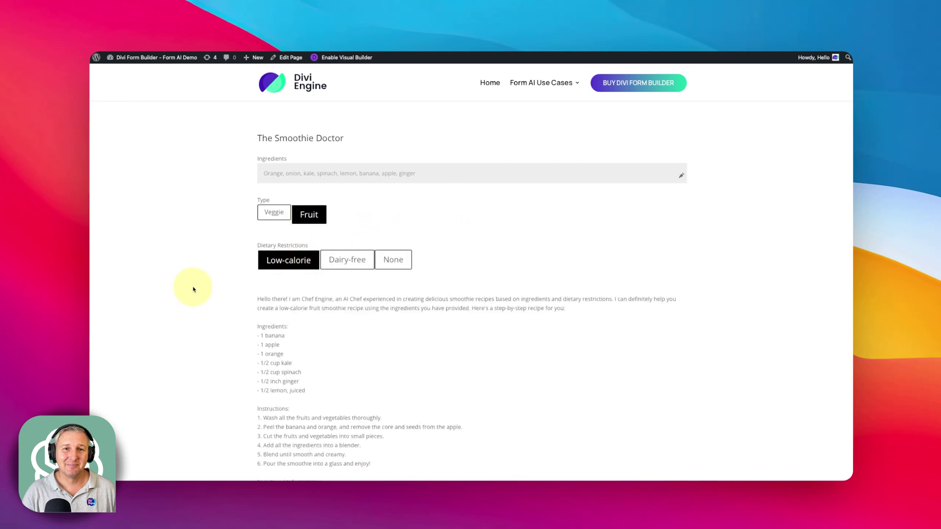
scroll(193, 289, down, 5)
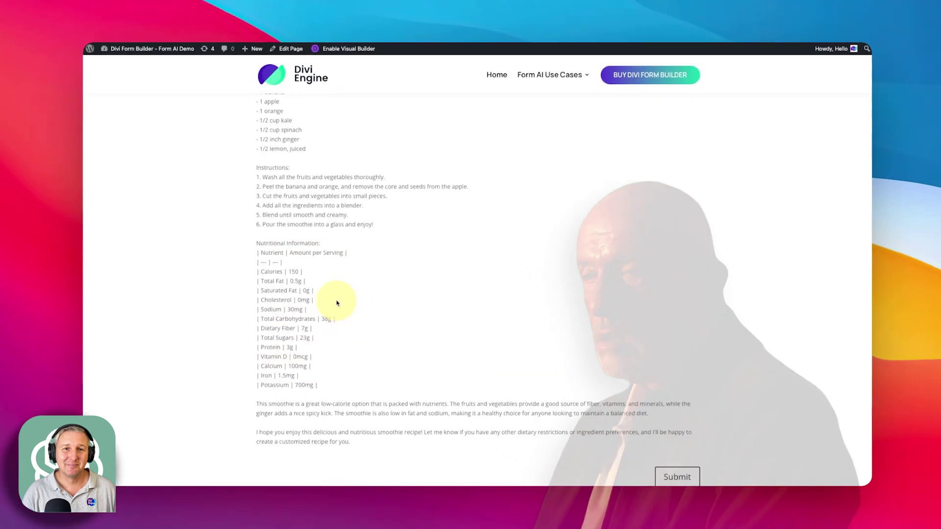
scroll(309, 310, up, 3)
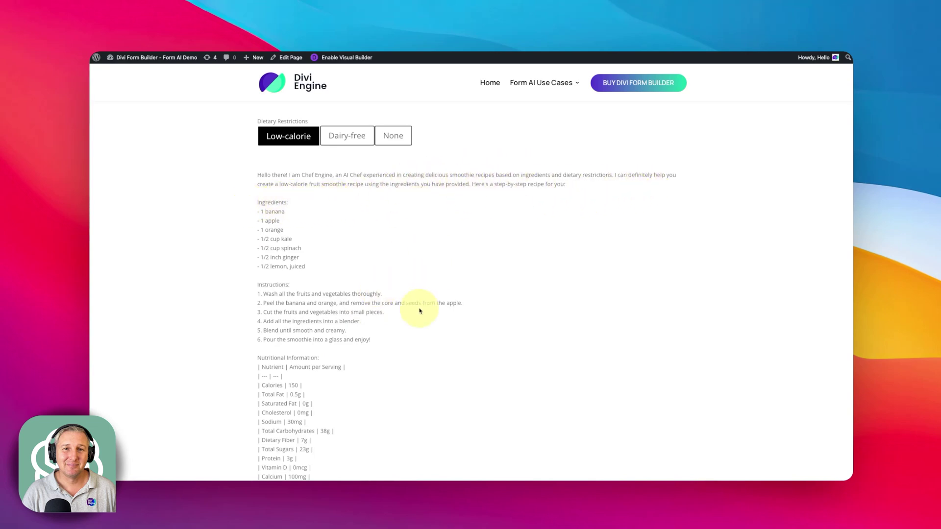
scroll(399, 273, down, 1)
scroll(403, 277, down, 5)
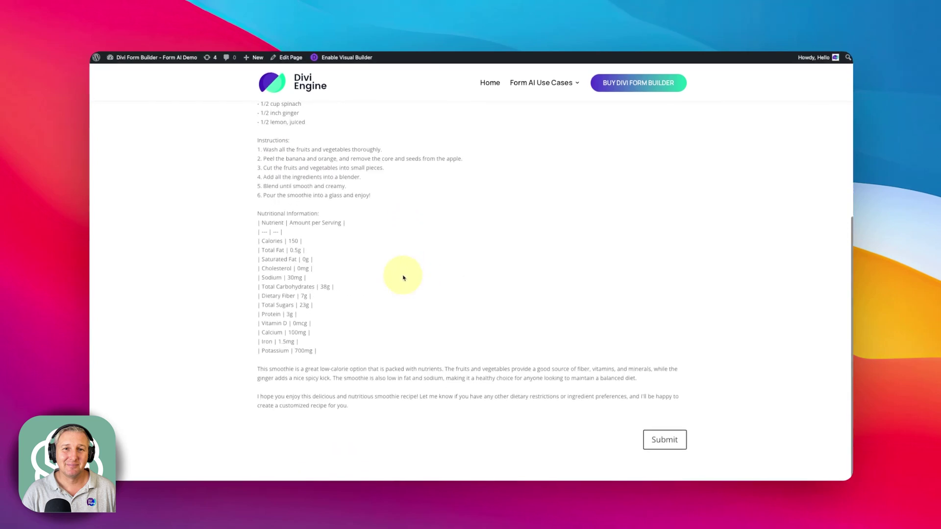
scroll(402, 274, up, 7)
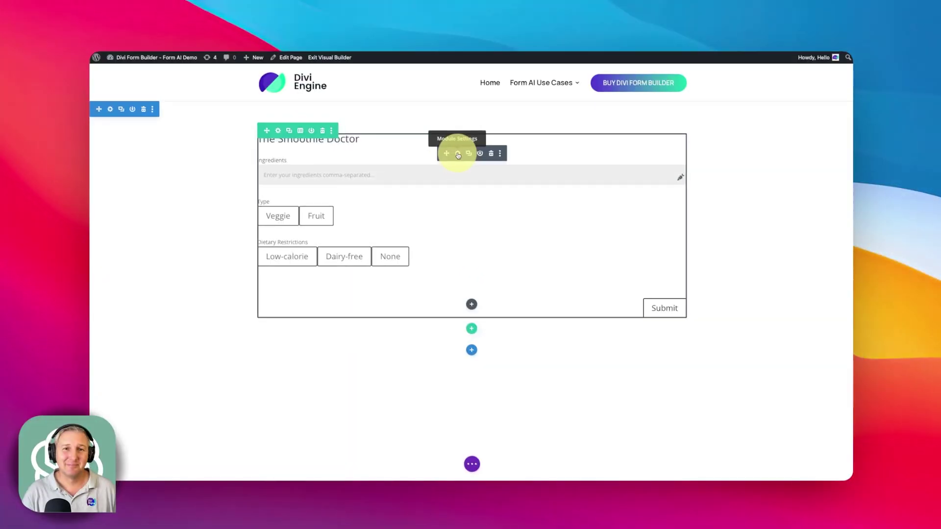
End AI Recipe's nutrition request with "as an HTML table format for easy reading." and add "Do not ask me any follow-up questions, just provide the information.".
click(456, 151)
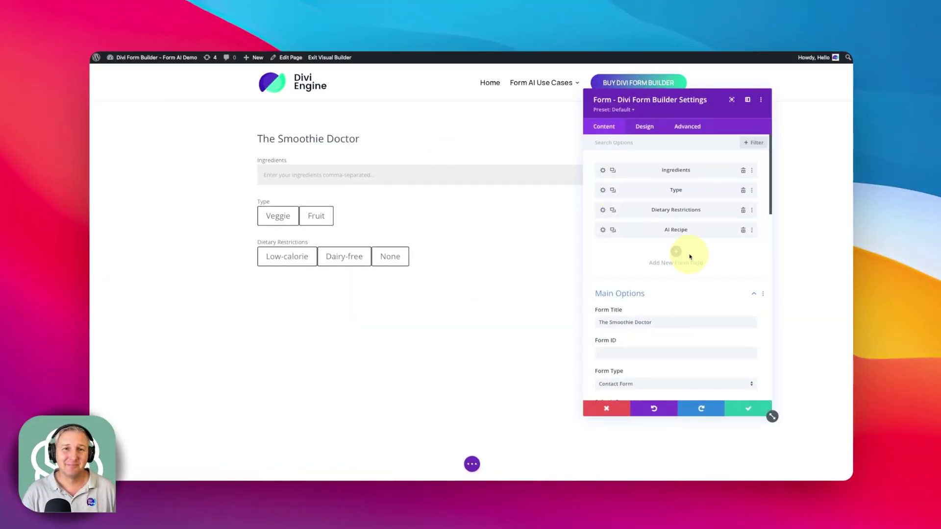
click(604, 232)
scroll(640, 236, down, 5)
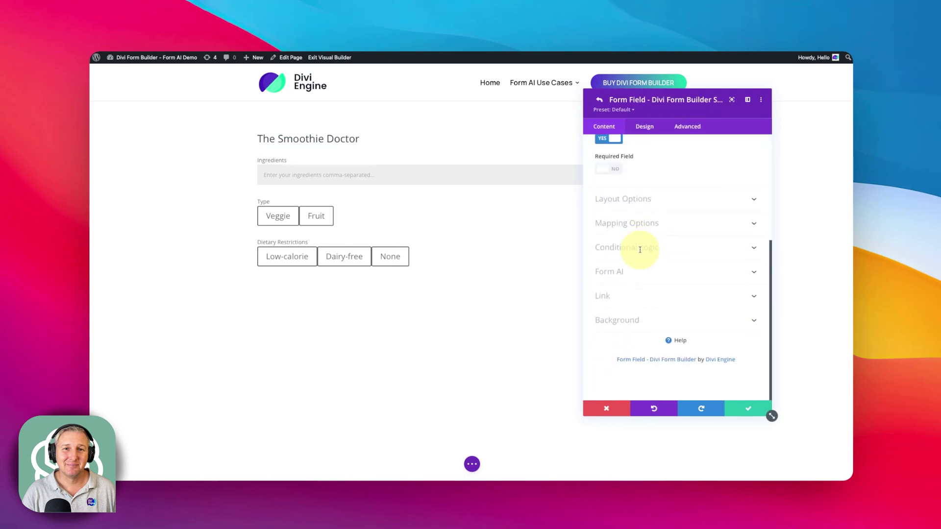
click(619, 290)
scroll(632, 191, down, 4)
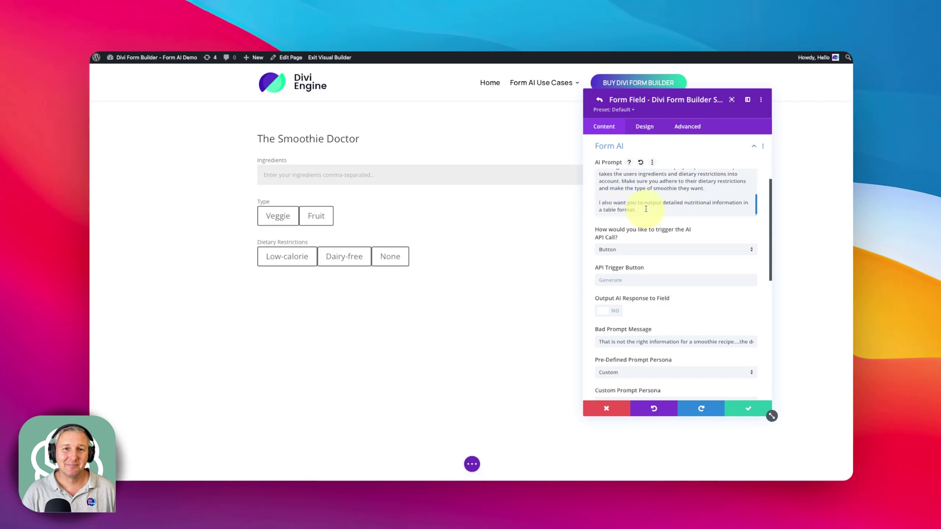
click(660, 207)
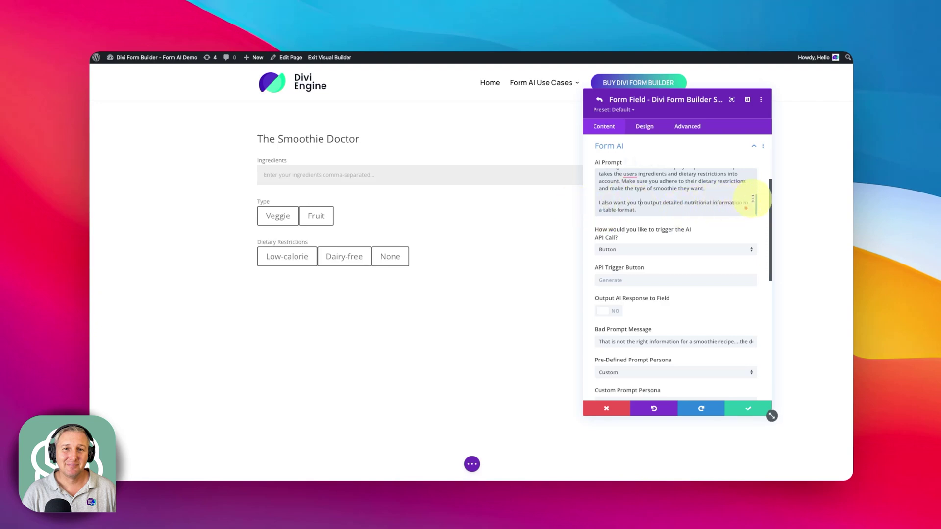
drag(741, 202, 748, 213)
text(as an HTML)
text( table formatted )
text(for easy reading)
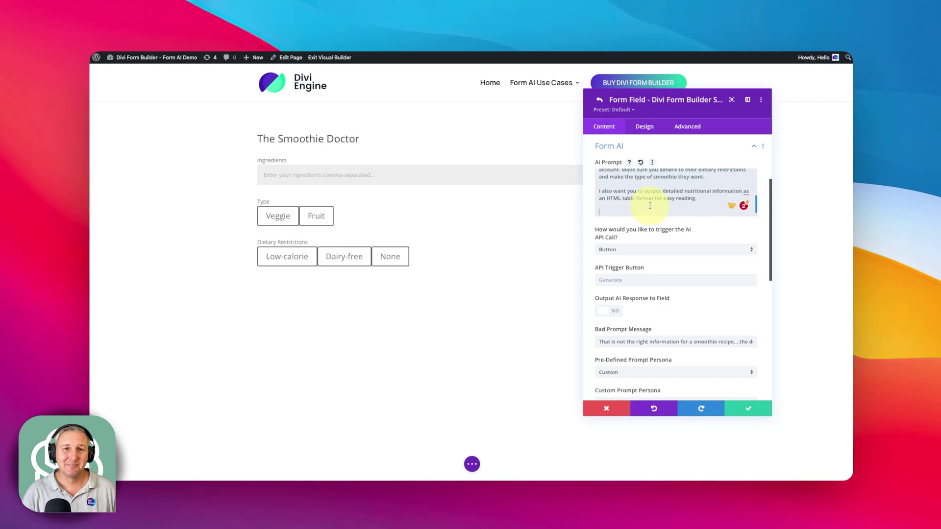
text(Do not ask me any follow-up questions, just provide the information.)
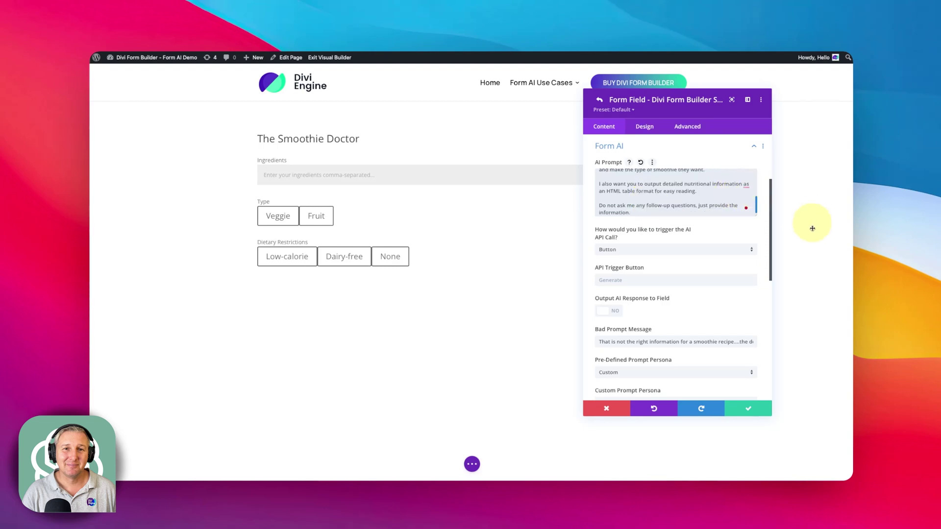
Apply the edited AI Recipe prompt and the form settings, and save the page.
scroll(659, 216, down, 3)
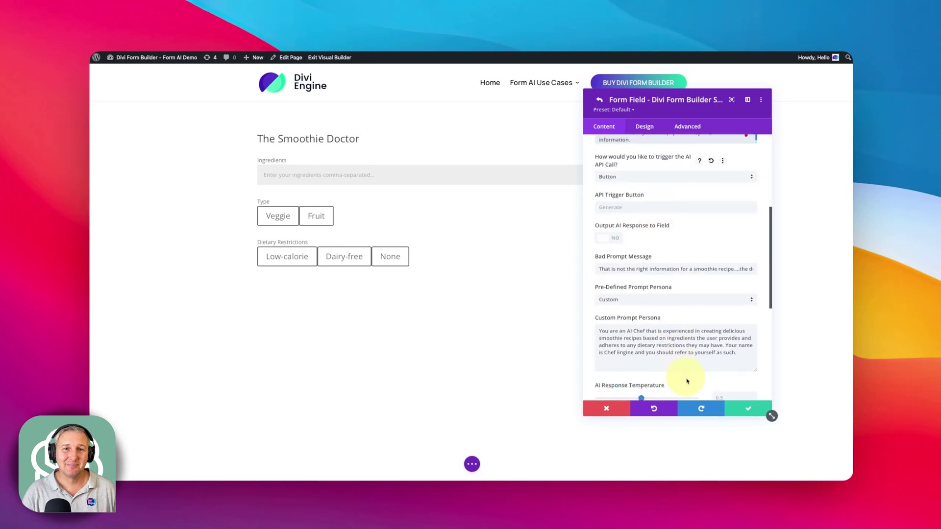
click(736, 417)
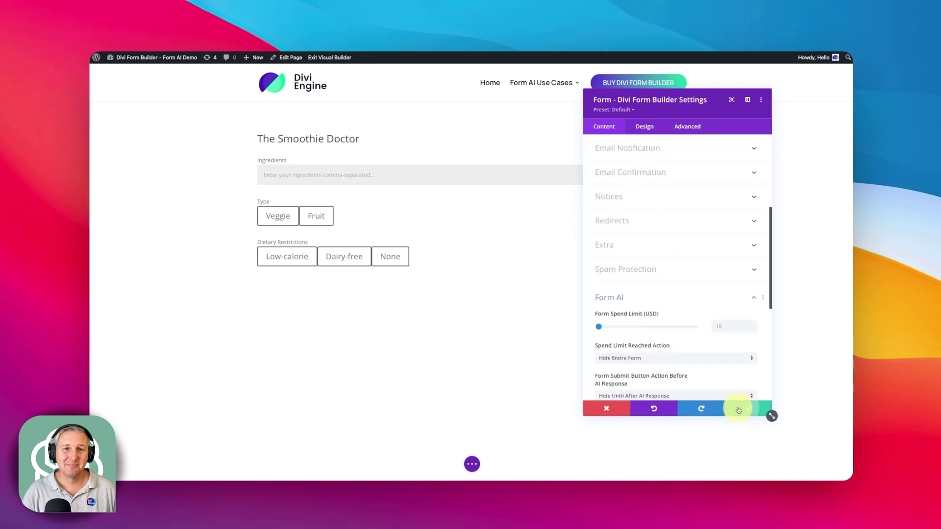
click(739, 411)
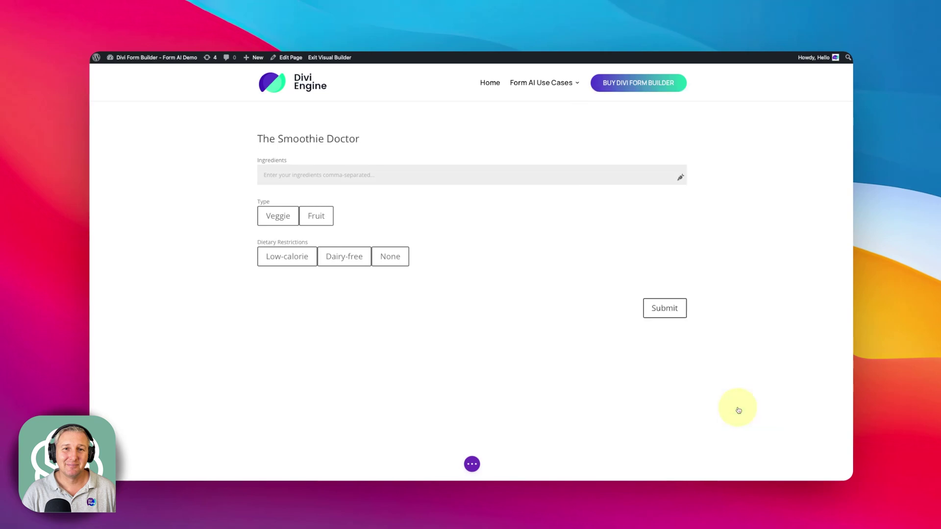
click(471, 463)
click(831, 466)
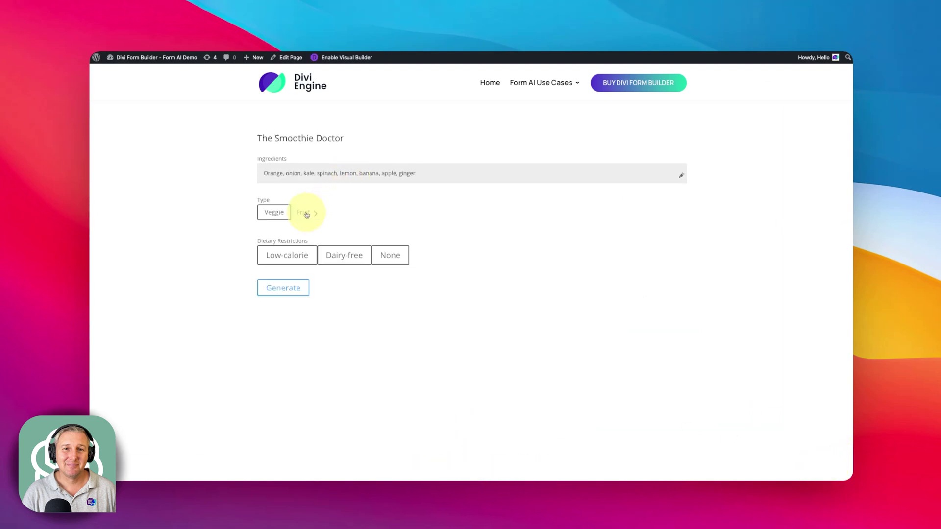
Generate a recipe from the entered ingredients with type Fruit and dietary restriction None, and review its nutritional information.
click(311, 214)
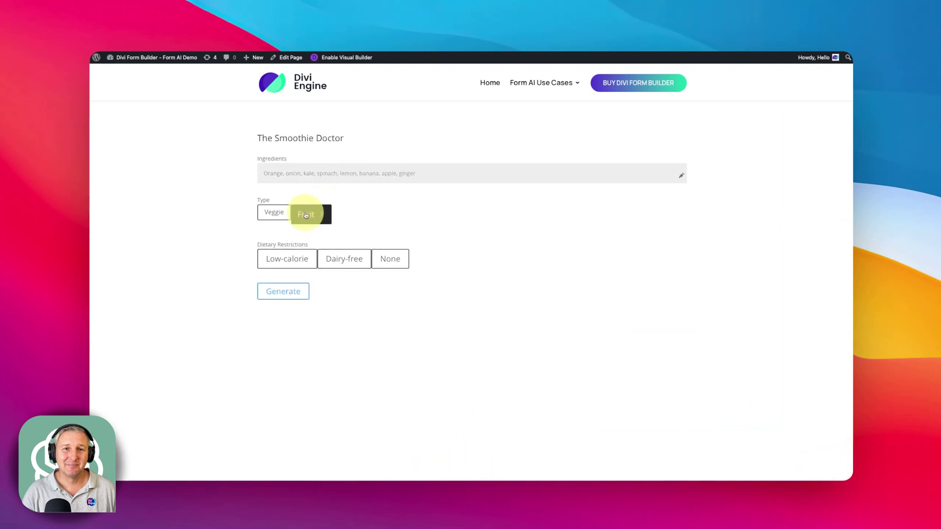
click(387, 260)
click(287, 292)
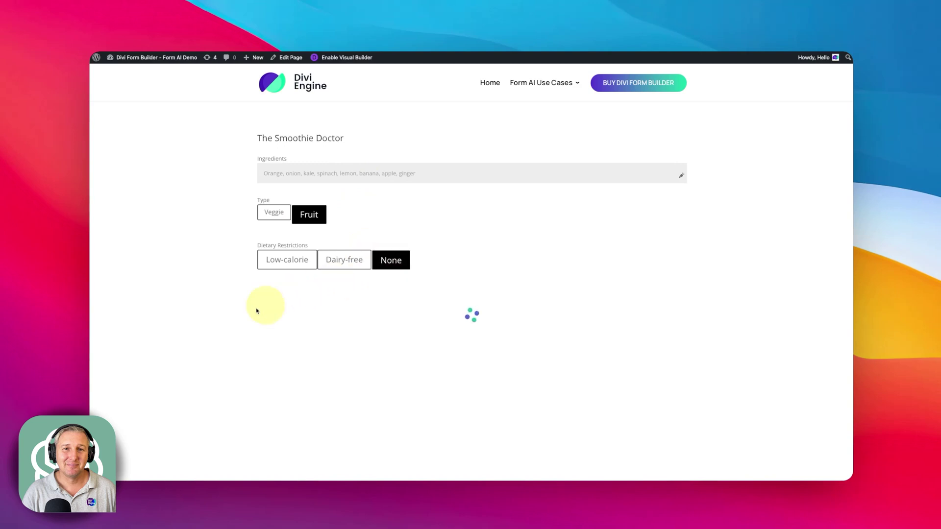
scroll(210, 279, down, 5)
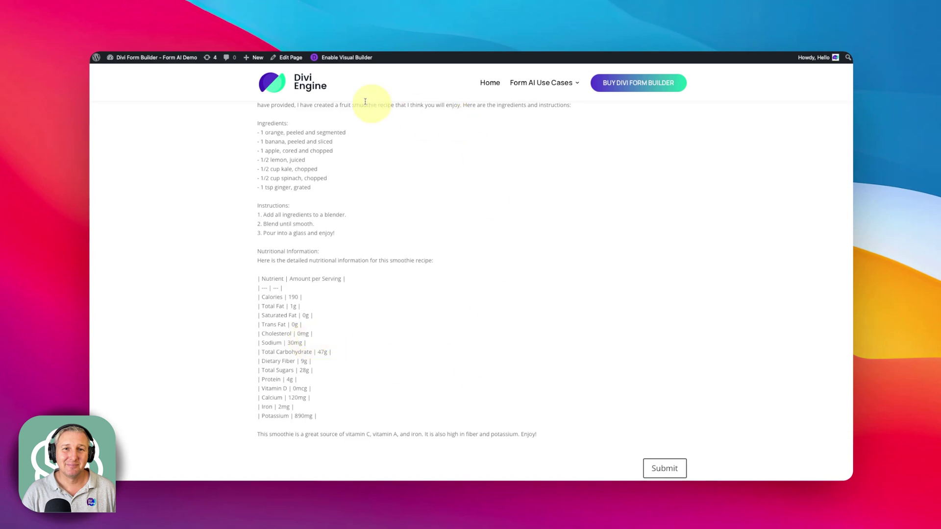
In the visual builder, extend AI Recipe's nutrition request with "Use <table> <thead> <tr> etc as needed" to output the table.
click(330, 58)
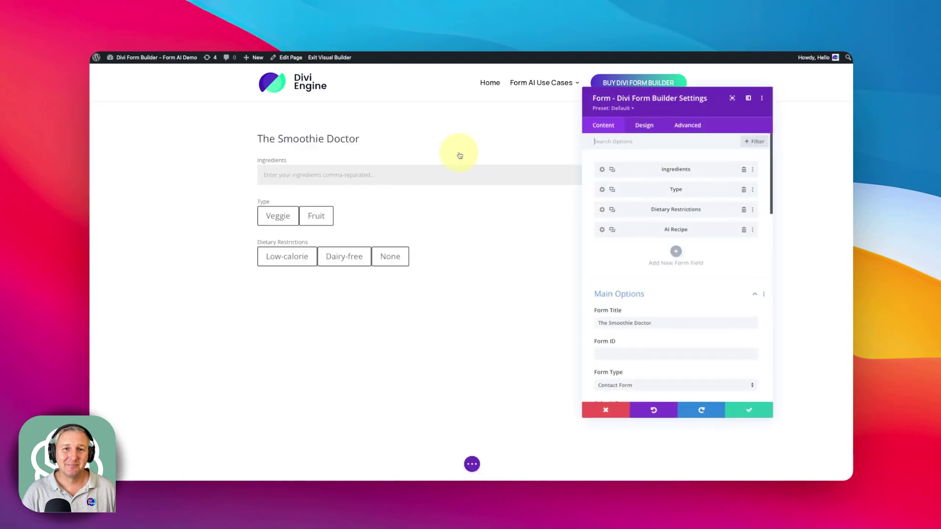
click(603, 230)
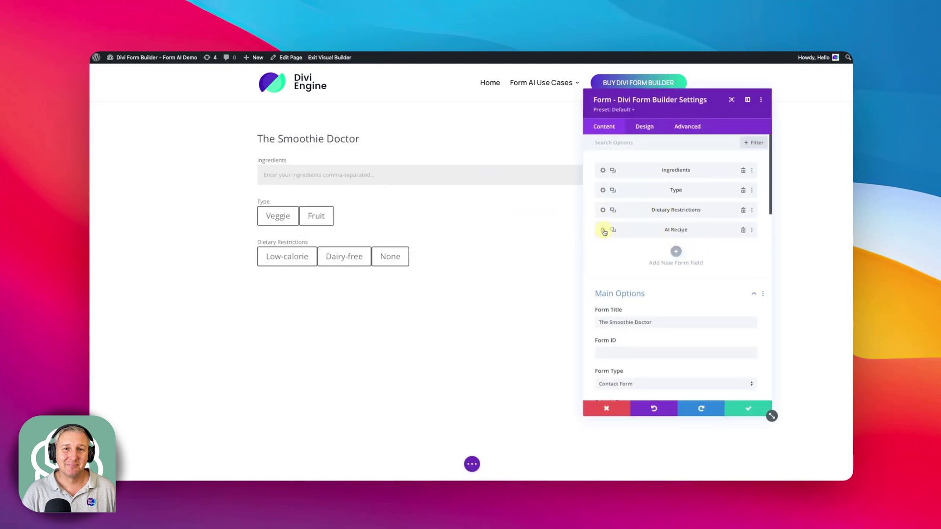
scroll(643, 298, down, 5)
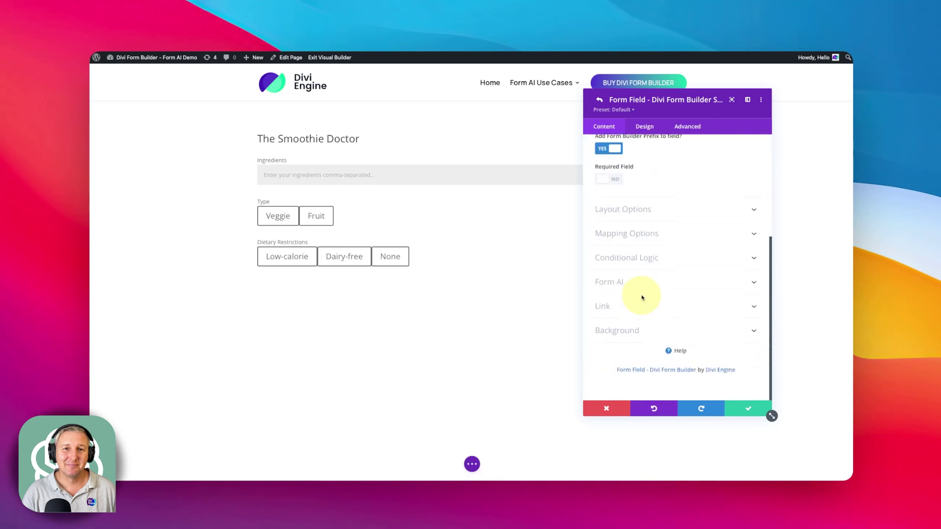
click(636, 296)
scroll(639, 203, down, 5)
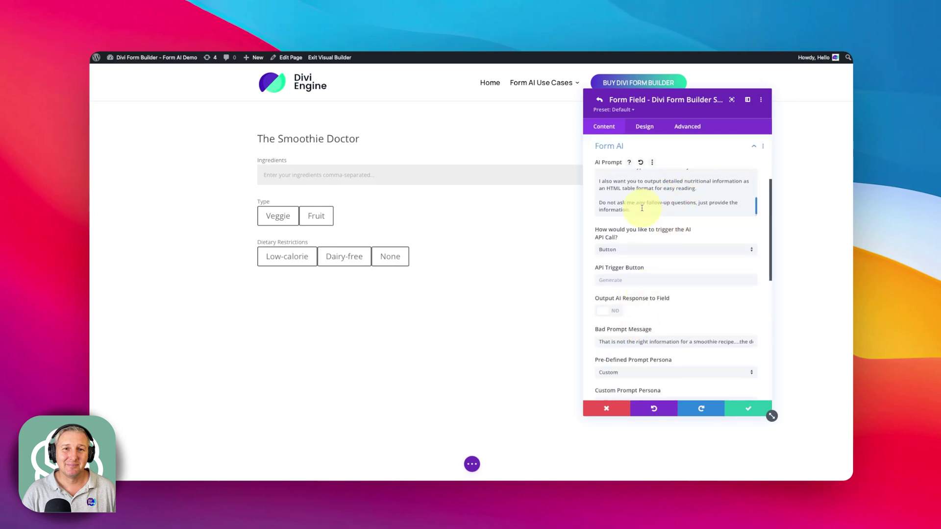
click(746, 208)
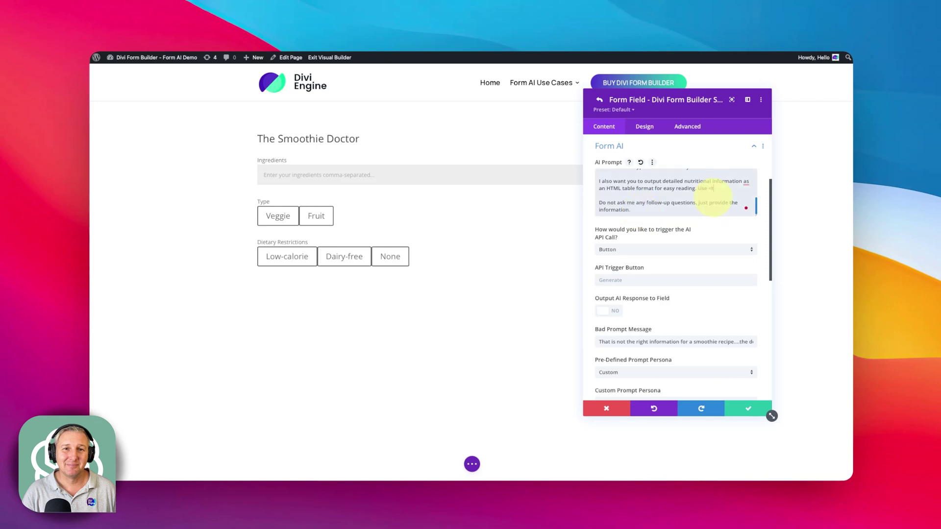
text(e> <thead>)
key(Return)
text(<tr> etc)
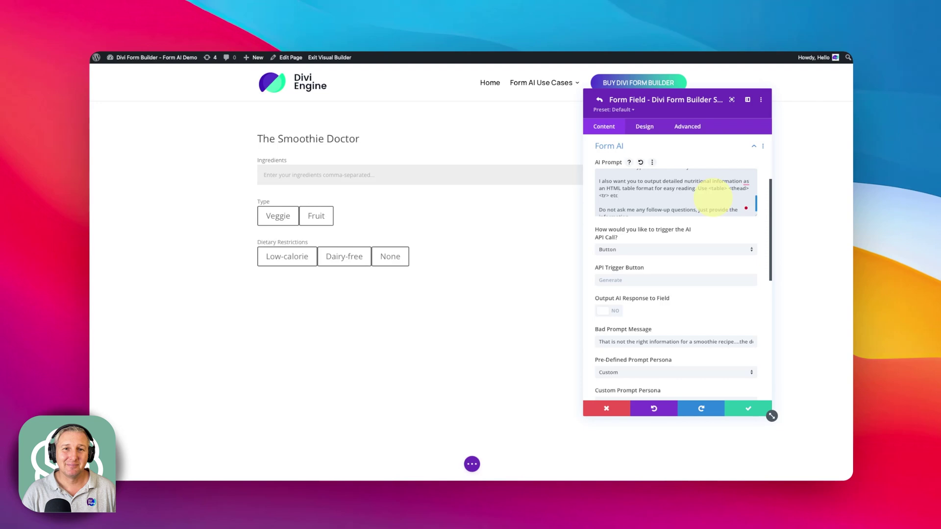
text( as needed to ou)
text(e table.)
Apply the AI Recipe prompt with the HTML tag instruction, close the form settings, and save the page.
click(741, 410)
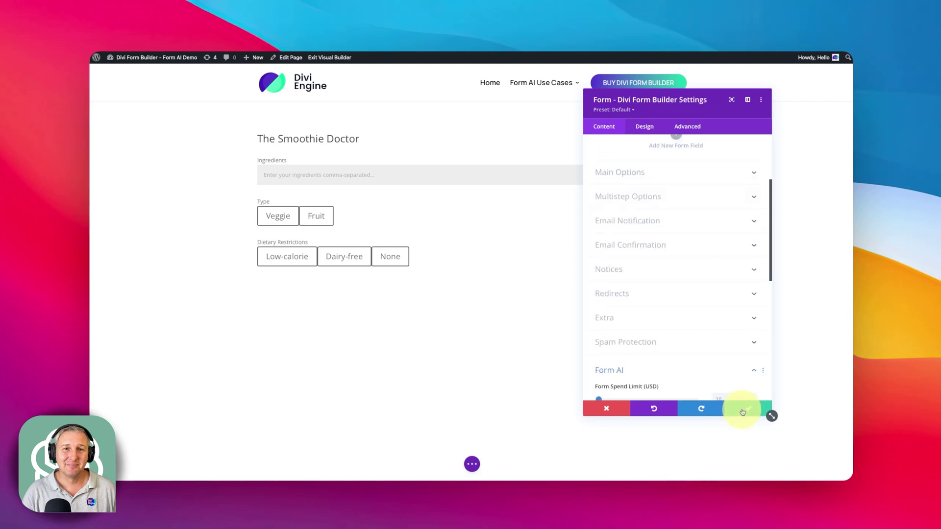
click(745, 410)
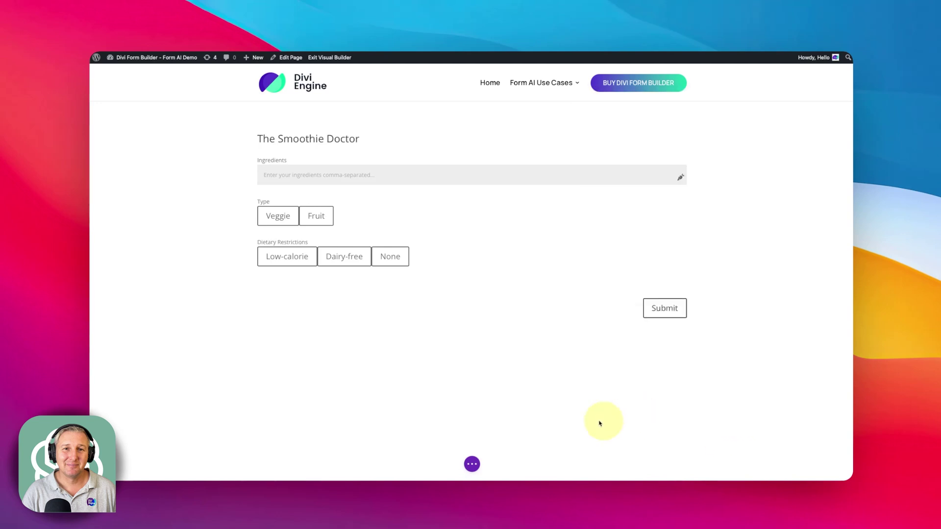
click(472, 464)
click(843, 470)
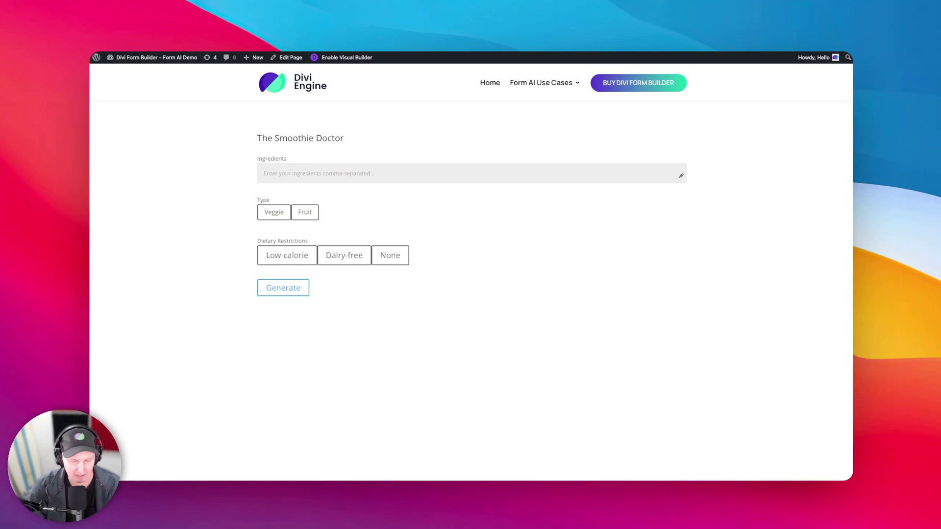
Generate a recipe from "Orange, onion, kale, spinach, lemon, banana, apple, ginger", type Fruit and dietary restriction Dairy-free.
click(326, 175)
text(Orange, onion, kale, spinach, lemon, banana, apple, ginger)
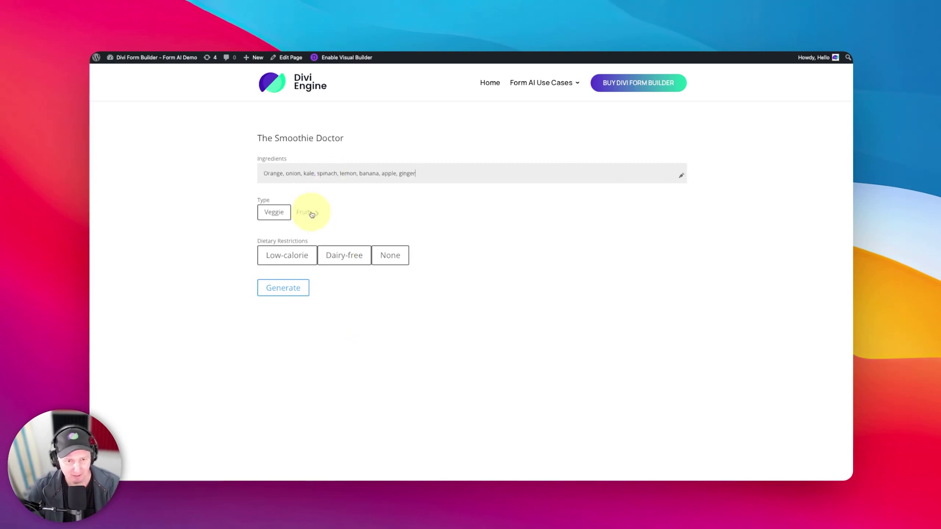
click(308, 213)
click(364, 262)
click(280, 292)
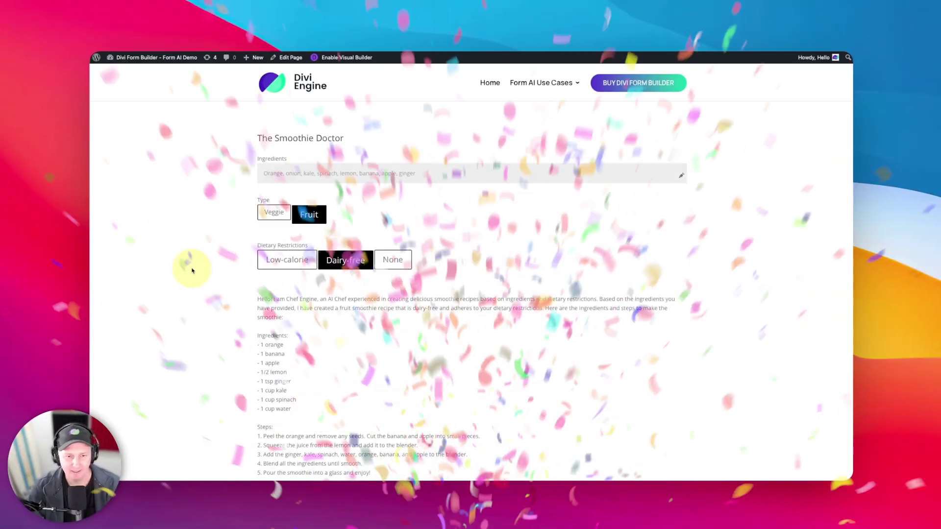
Examine the generated dairy-free recipe's ingredients, steps and nutritional information table.
scroll(191, 267, down, 5)
scroll(191, 270, down, 2)
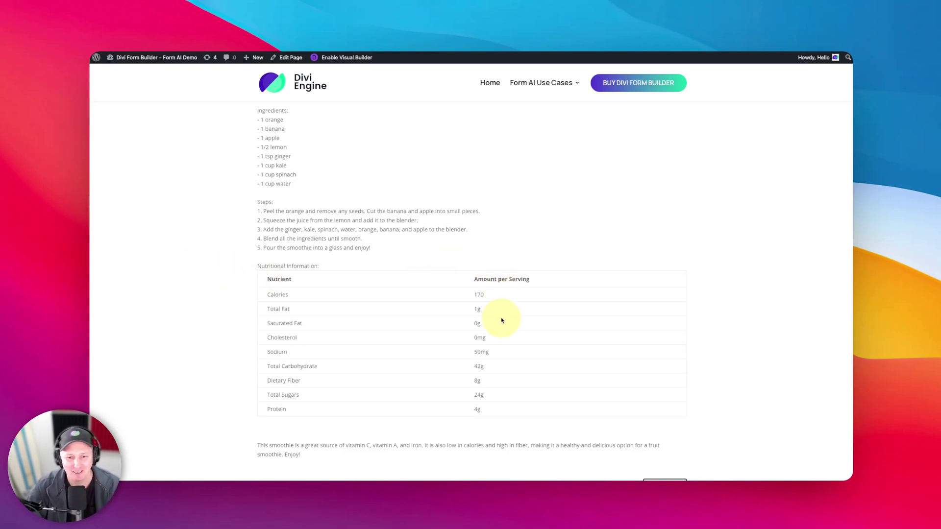
scroll(377, 250, up, 3)
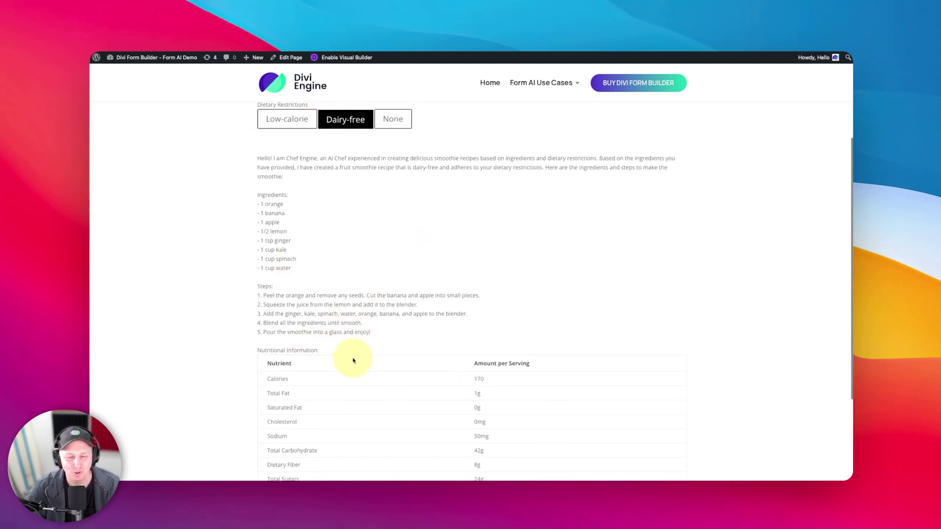
scroll(343, 355, down, 3)
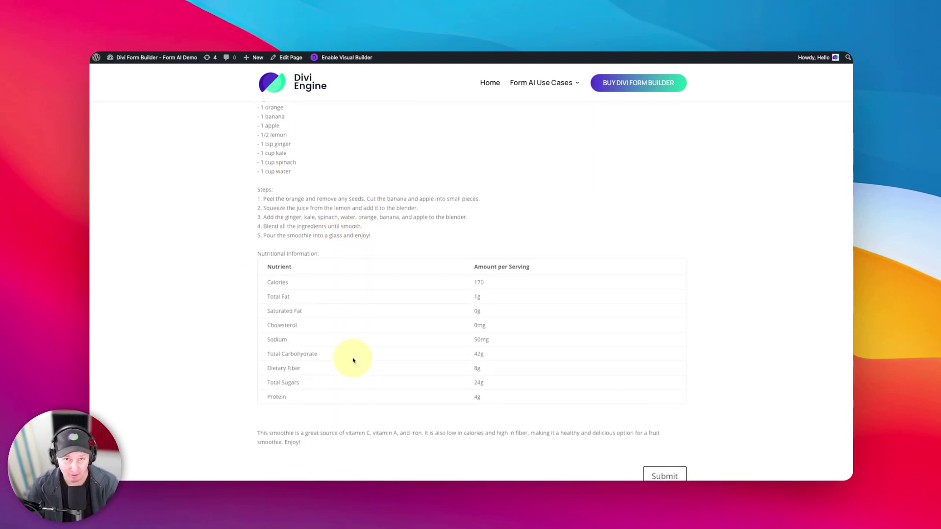
scroll(485, 286, down, 1)
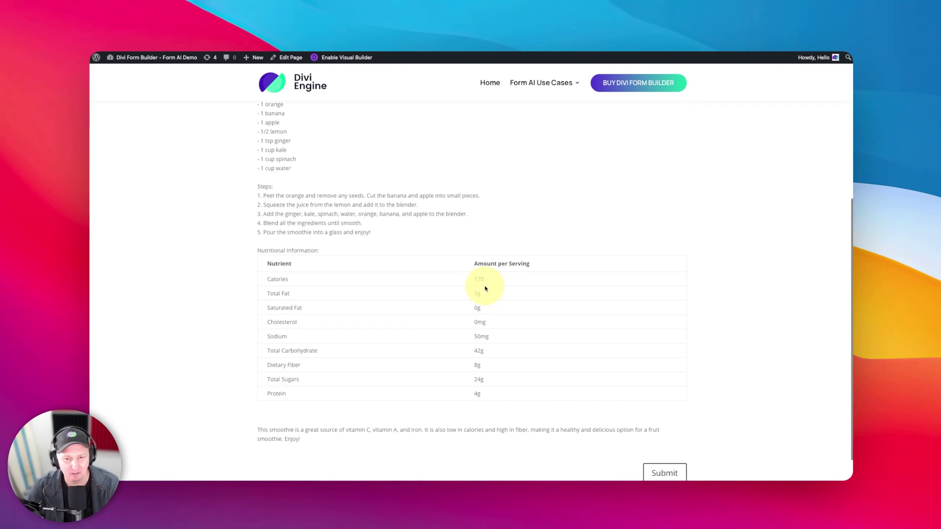
scroll(484, 289, down, 1)
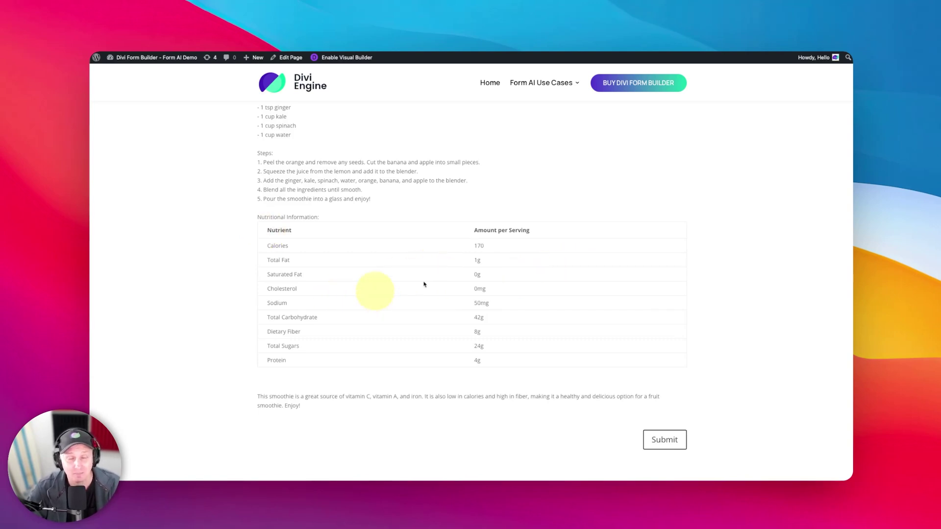
scroll(403, 304, up, 1)
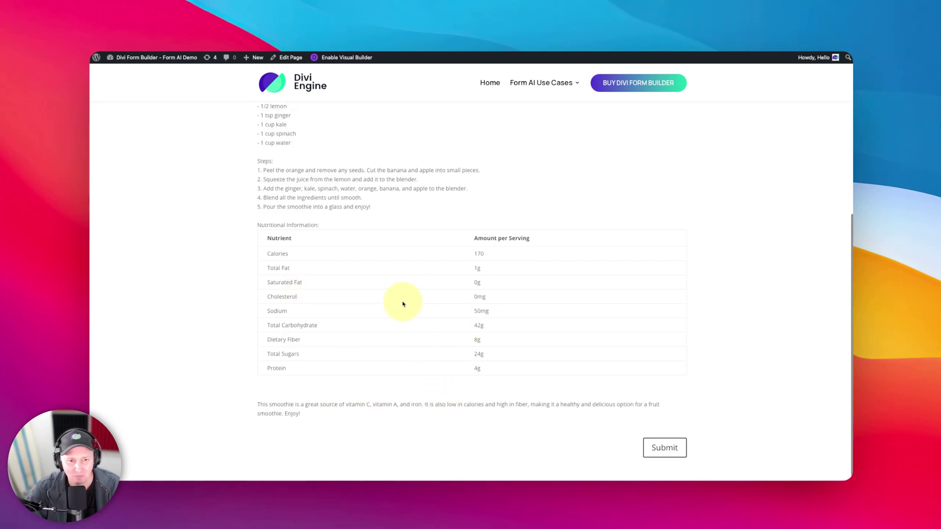
scroll(403, 304, up, 3)
scroll(483, 212, down, 3)
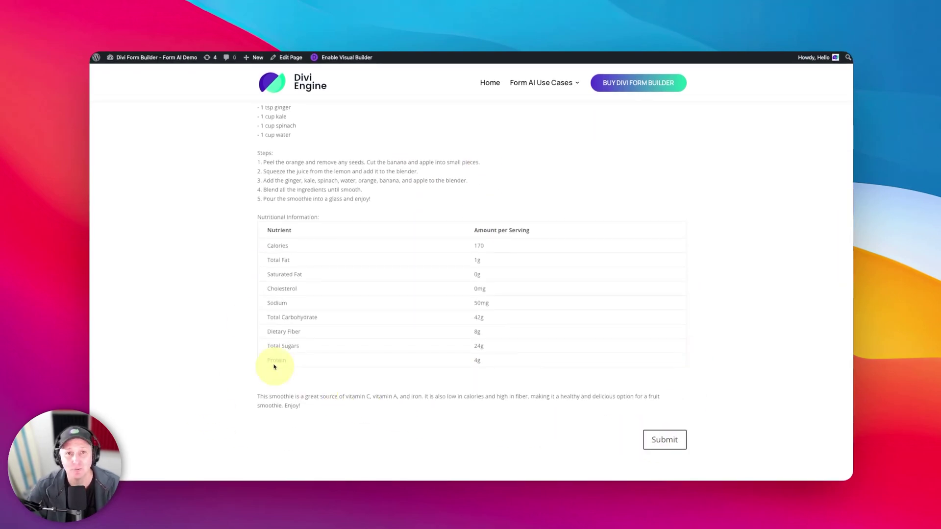
scroll(274, 366, up, 6)
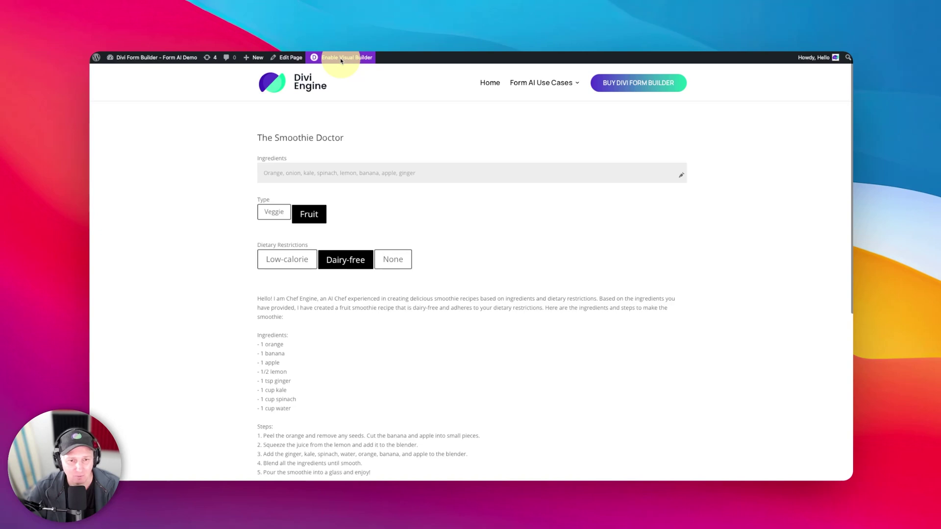
In the visual builder, set the AI Response Loading Style of the AI Recipe field to Text.
click(341, 59)
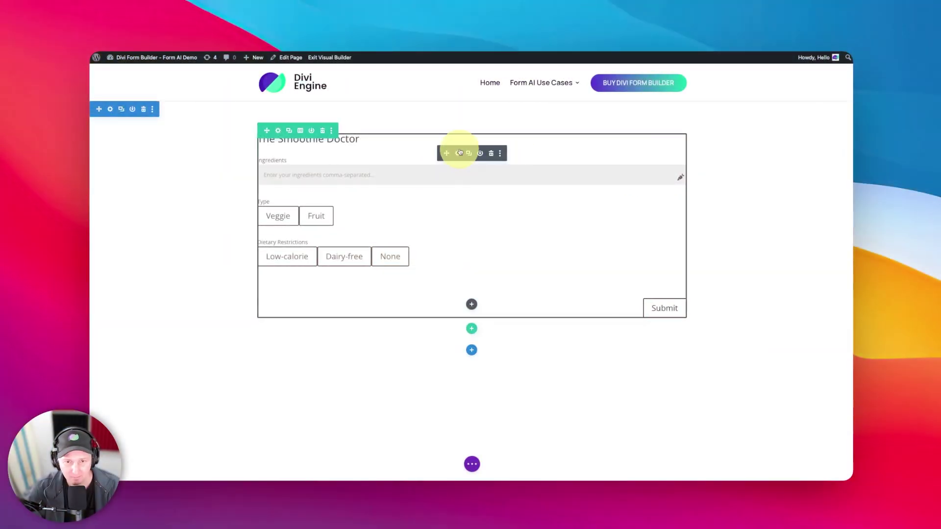
click(458, 152)
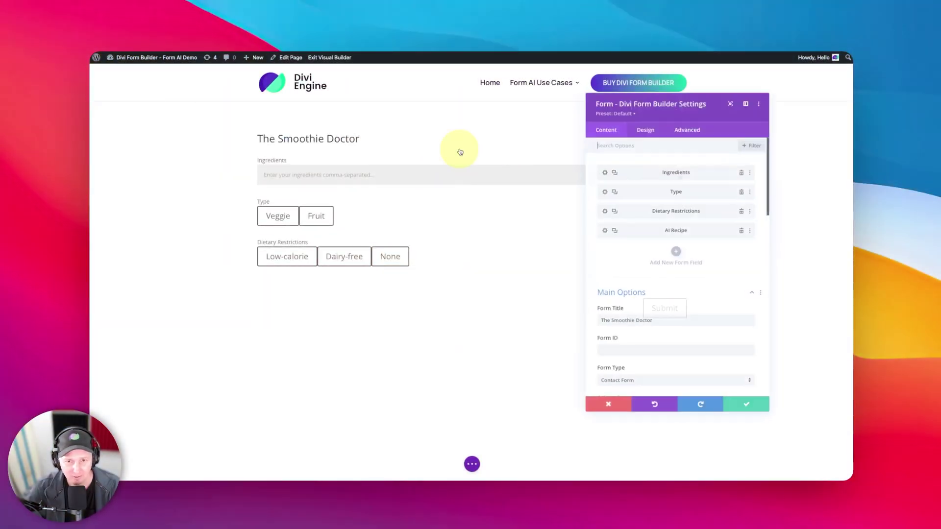
click(603, 230)
scroll(648, 271, down, 3)
click(617, 297)
scroll(618, 298, down, 5)
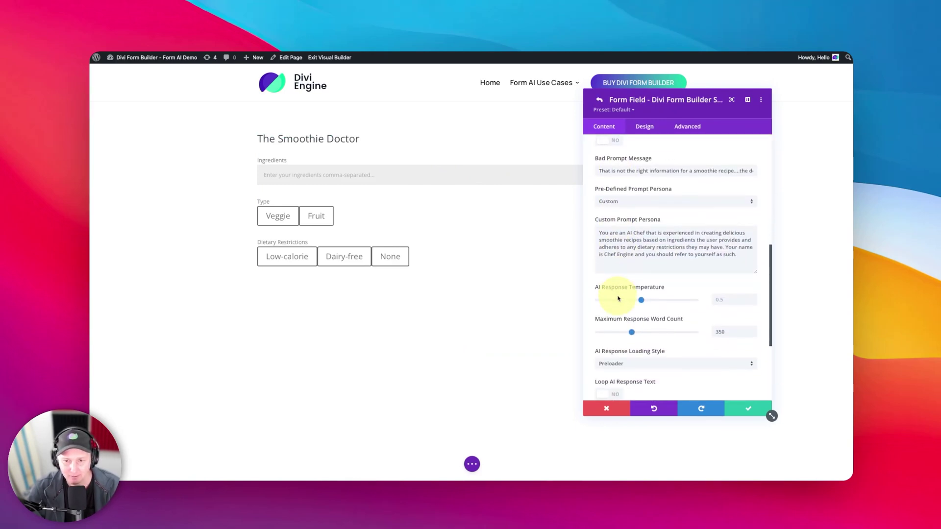
scroll(618, 299, down, 2)
click(615, 231)
click(641, 240)
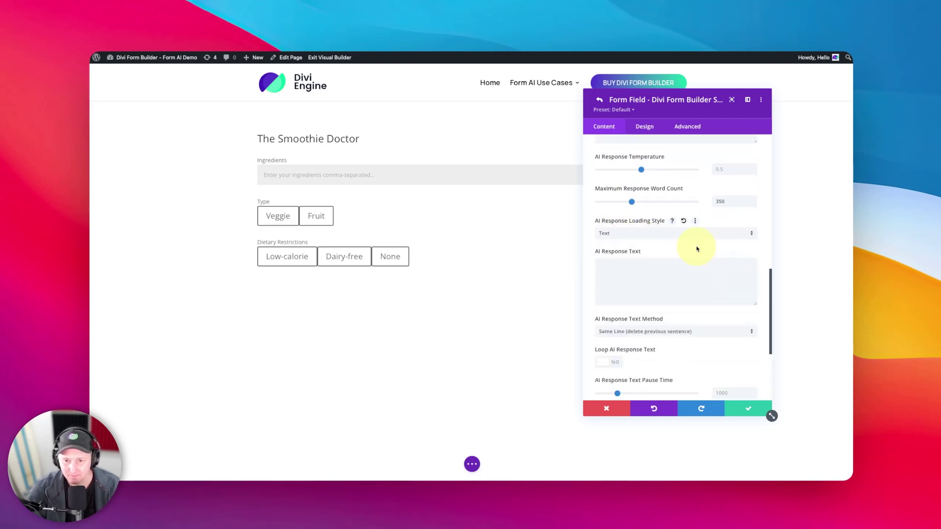
Enter the AI Response Text lines "Analyzing ingredients... (#000)", "Considering restrictions... (#fff)" and "Thinking about it... (#000)".
click(672, 276)
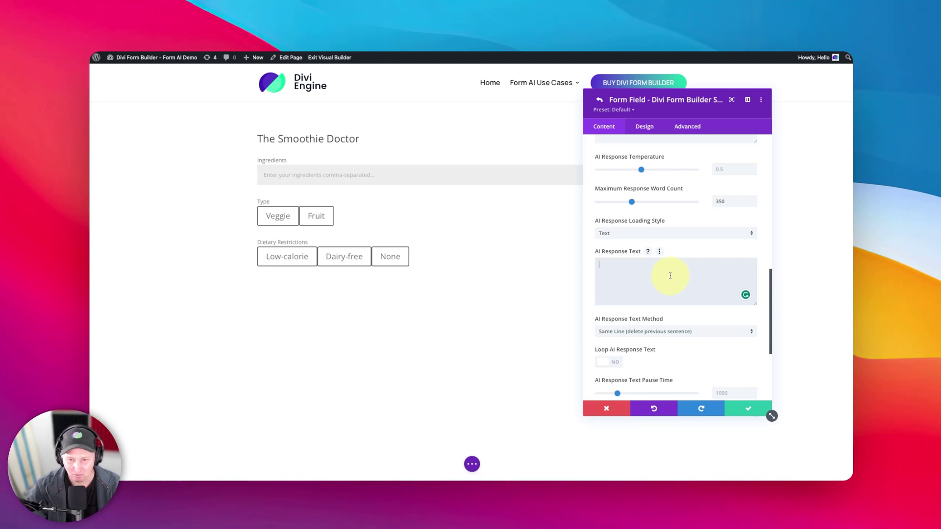
text(A)
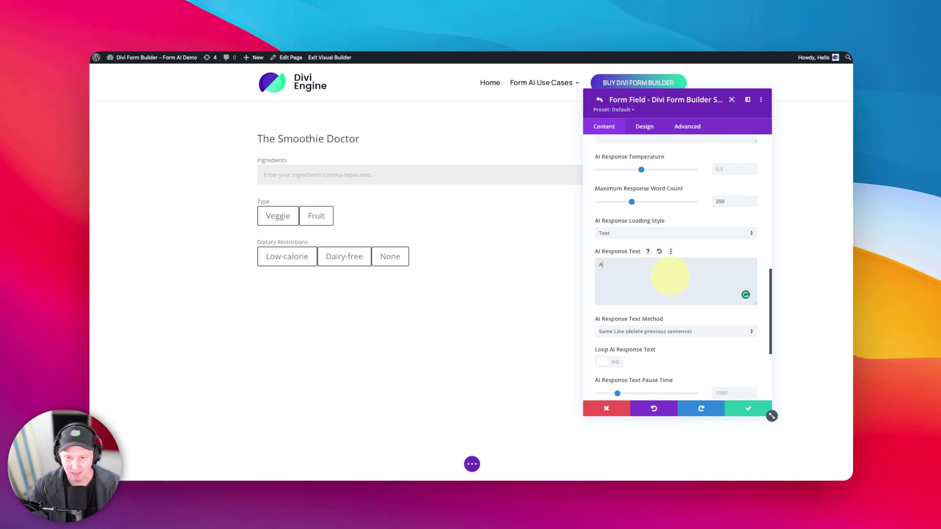
text(nalyzing ingredients... {#000)
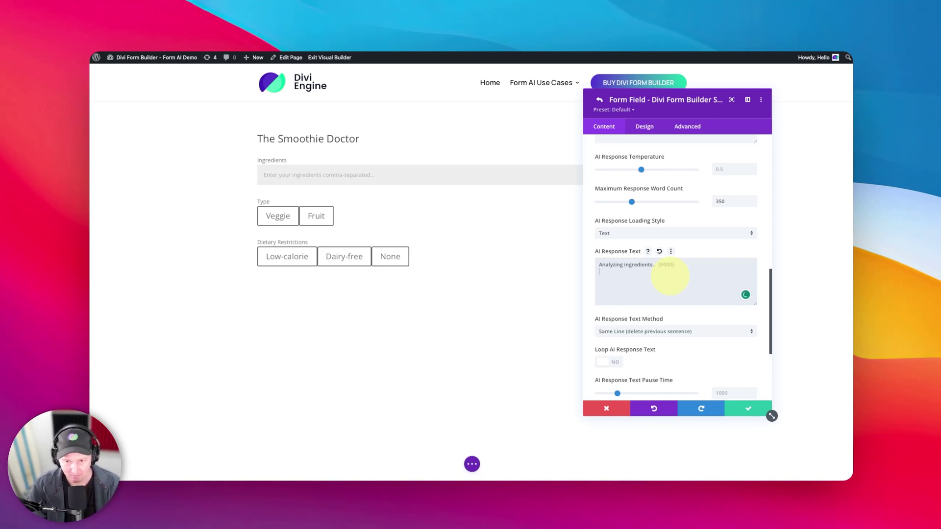
text(Considering restrictions (#fff)
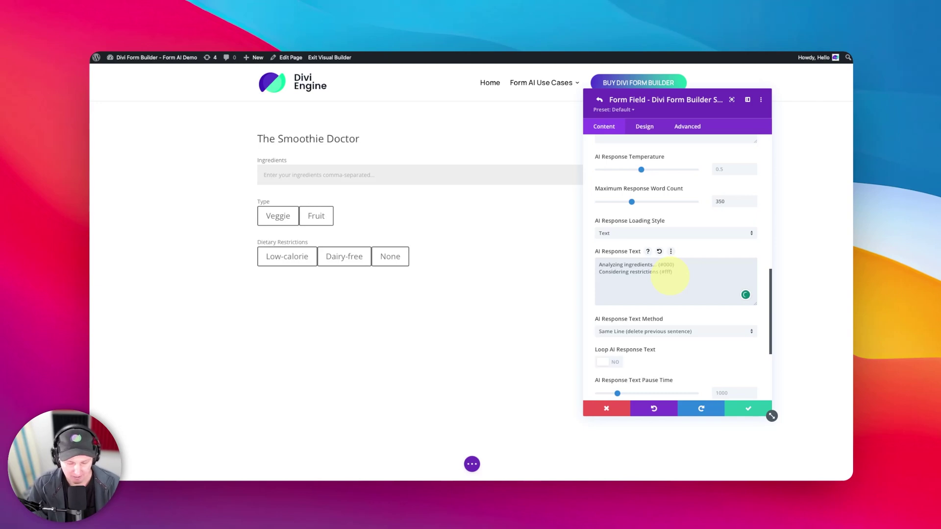
text(inking about it...)
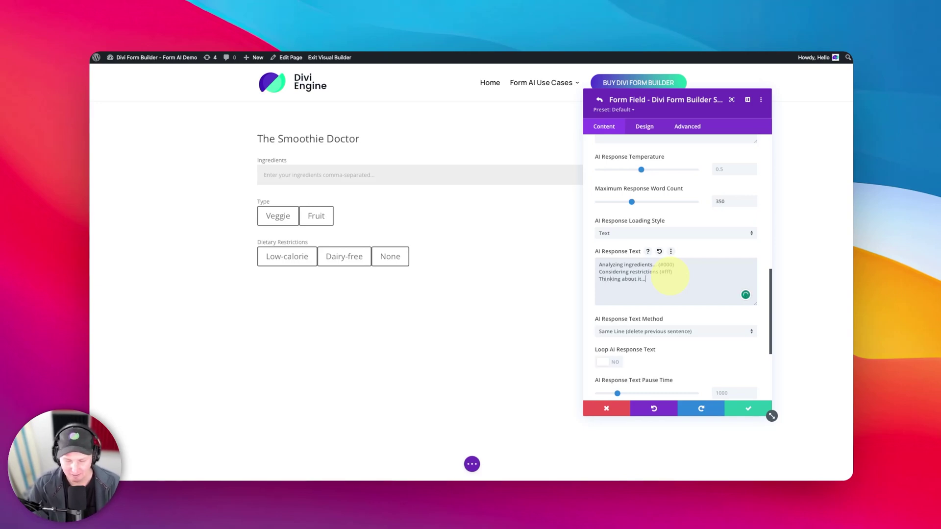
text( (#000)
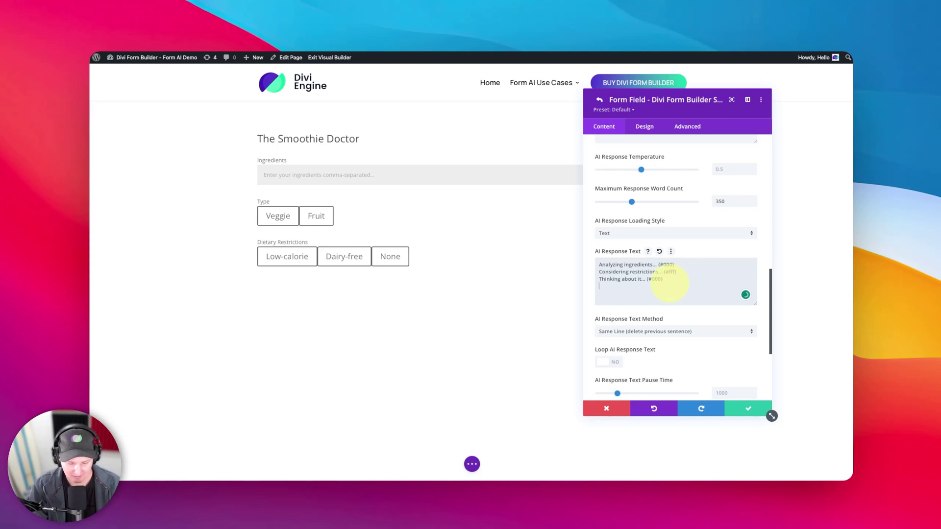
Add "Here you go... ! (red)" as the last line of the AI Response Text.
text(Here you)
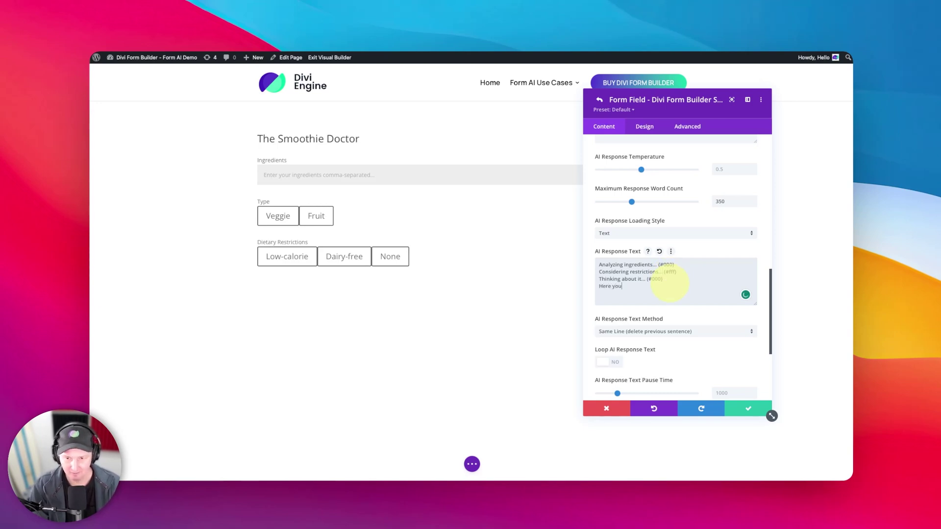
text( go... ()
text(#)
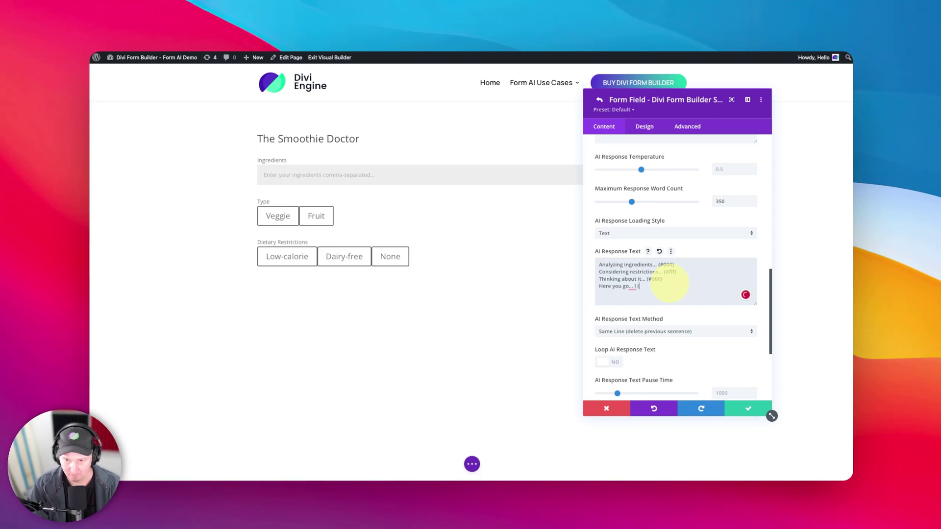
text(red))
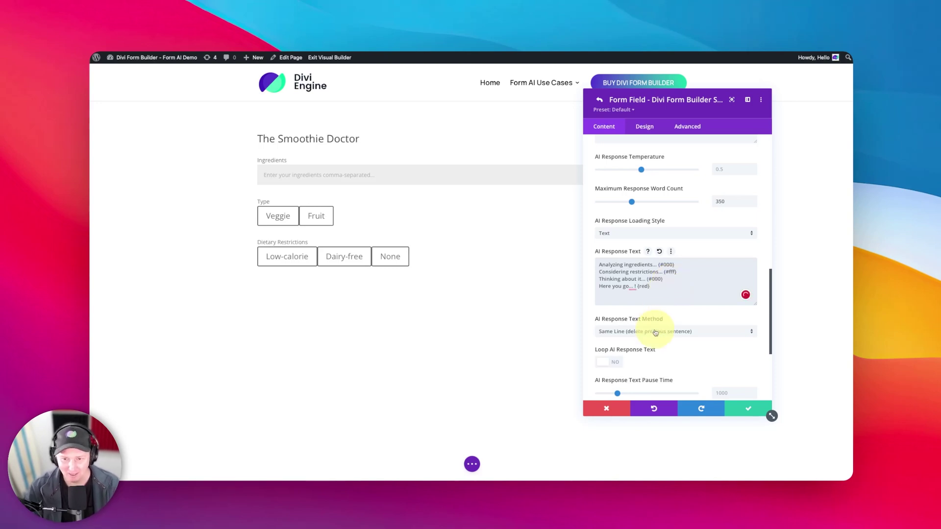
Set the AI Response Text Method to Seperate Line, then apply the field settings and the form settings.
scroll(718, 332, down, 1)
scroll(718, 332, down, 2)
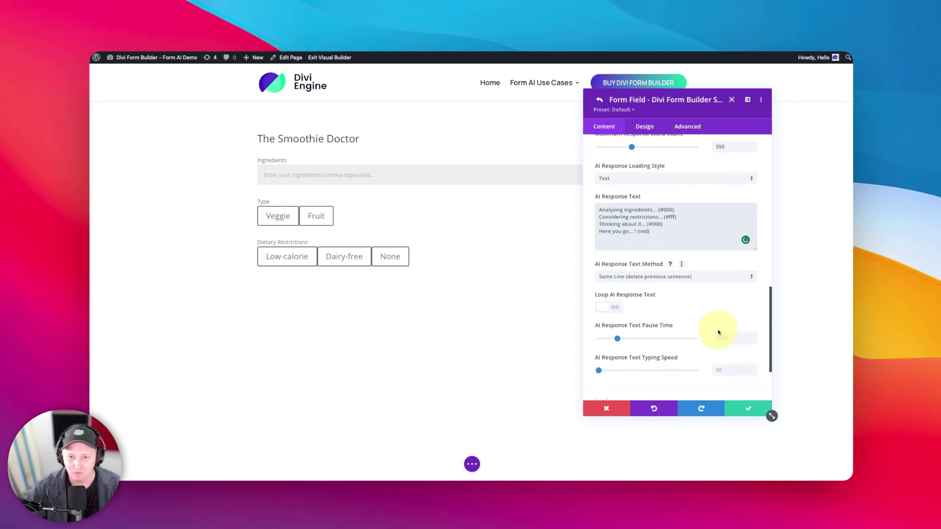
click(715, 277)
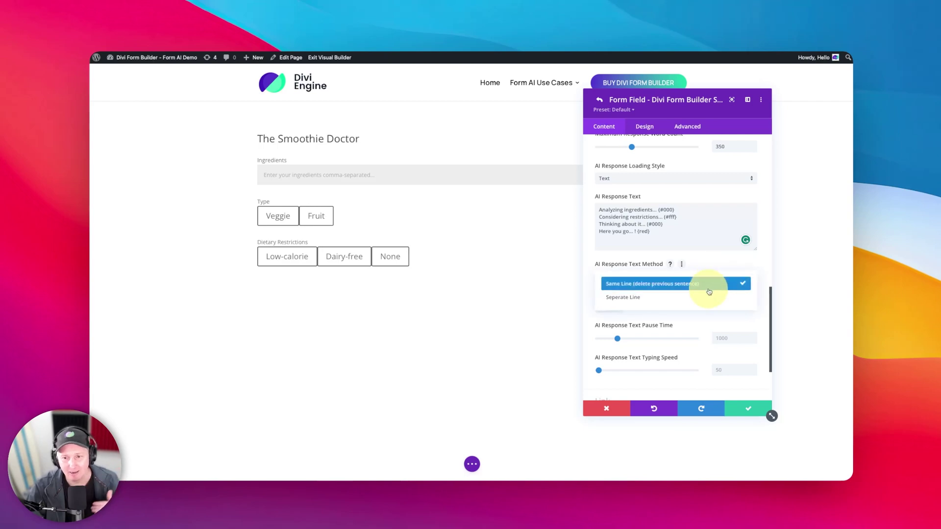
click(706, 297)
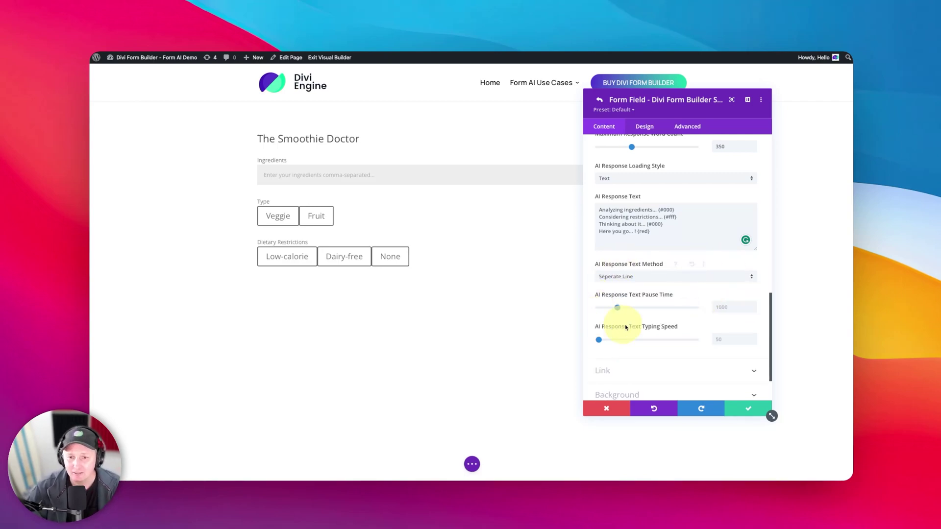
click(744, 410)
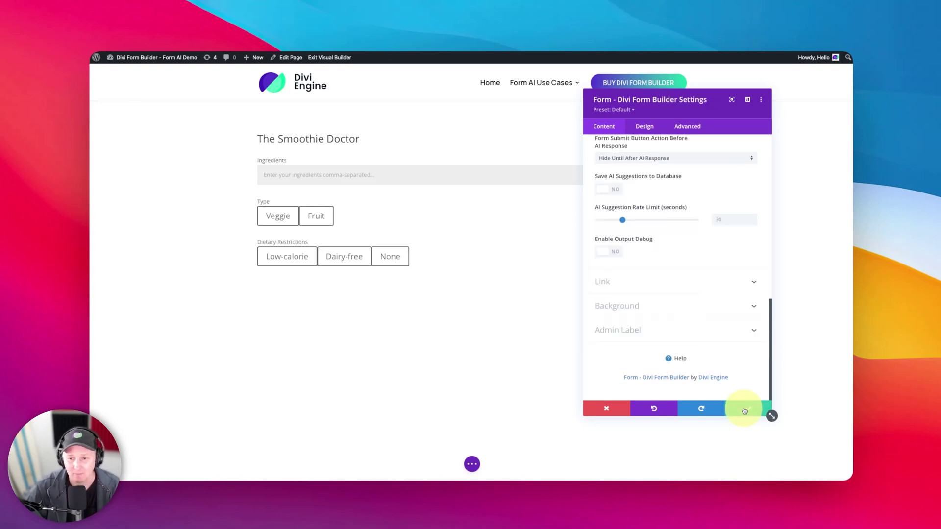
click(745, 409)
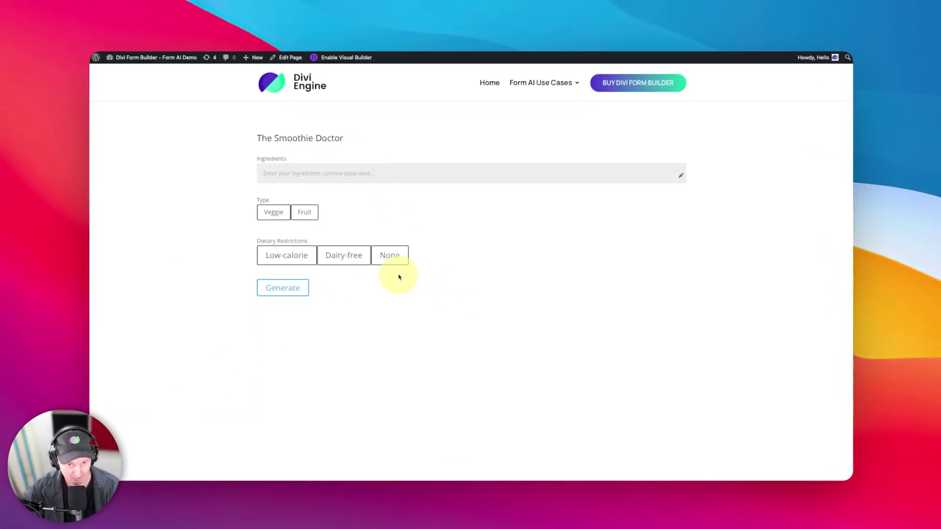
On the live form, generate and review a recipe from "Orange, onion, kale, spinach, lemon, banana, apple, ginger" with type Fruit and dietary restriction None.
click(377, 177)
text(Orange, onion, kale, spinach, lemon, banana, apple, ginger)
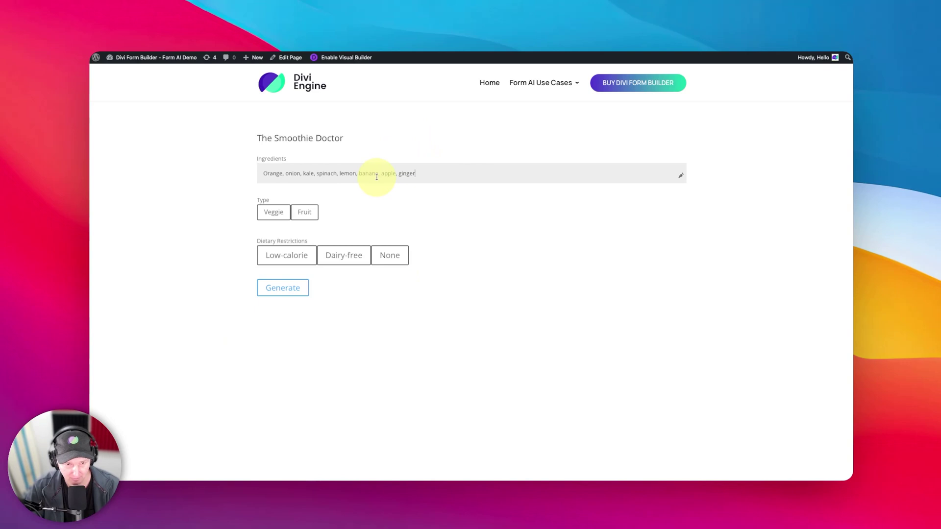
click(307, 213)
click(389, 259)
click(280, 293)
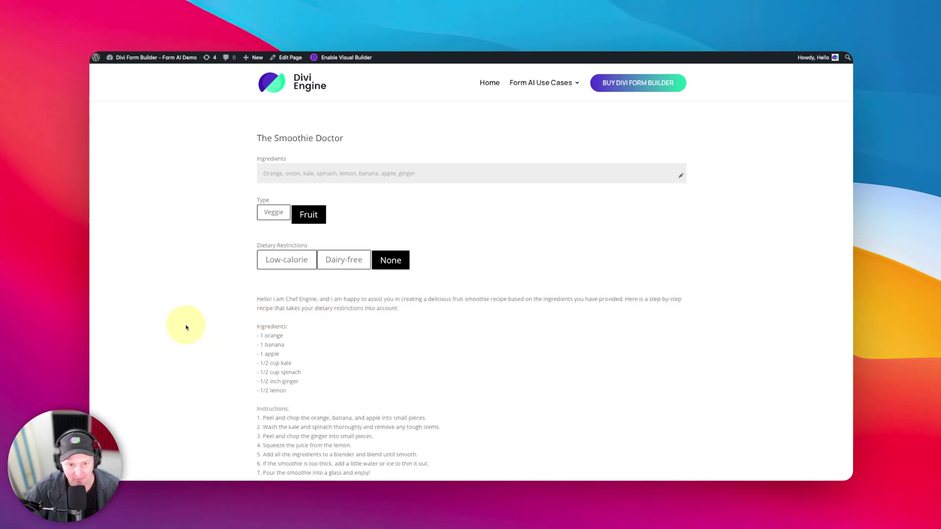
scroll(187, 328, down, 5)
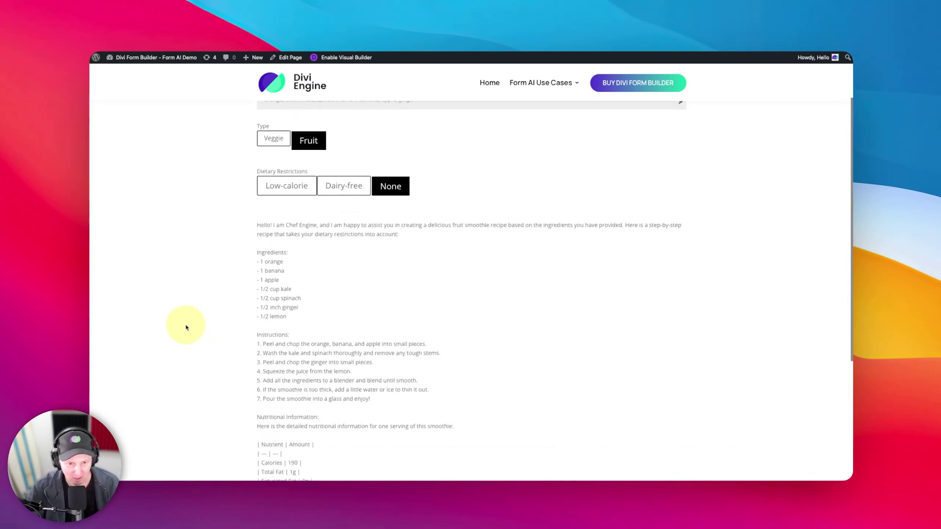
scroll(186, 327, up, 3)
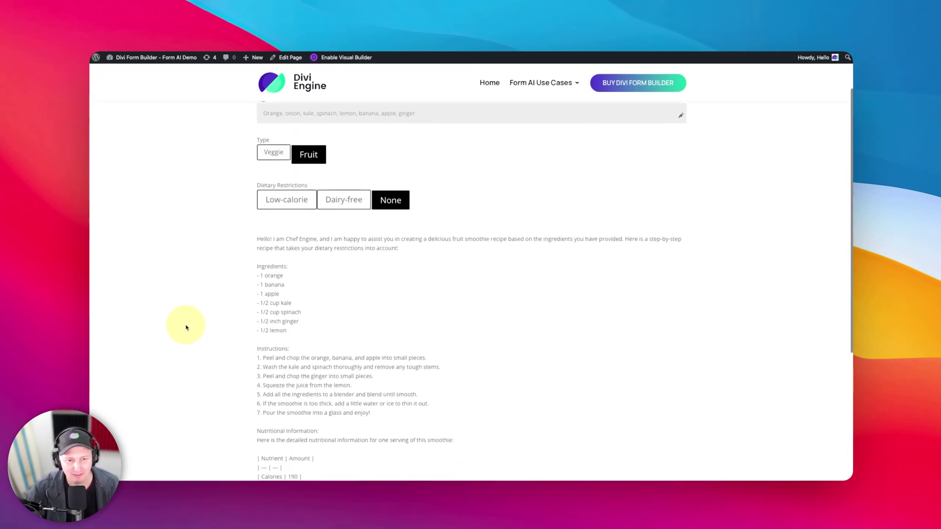
scroll(187, 327, down, 5)
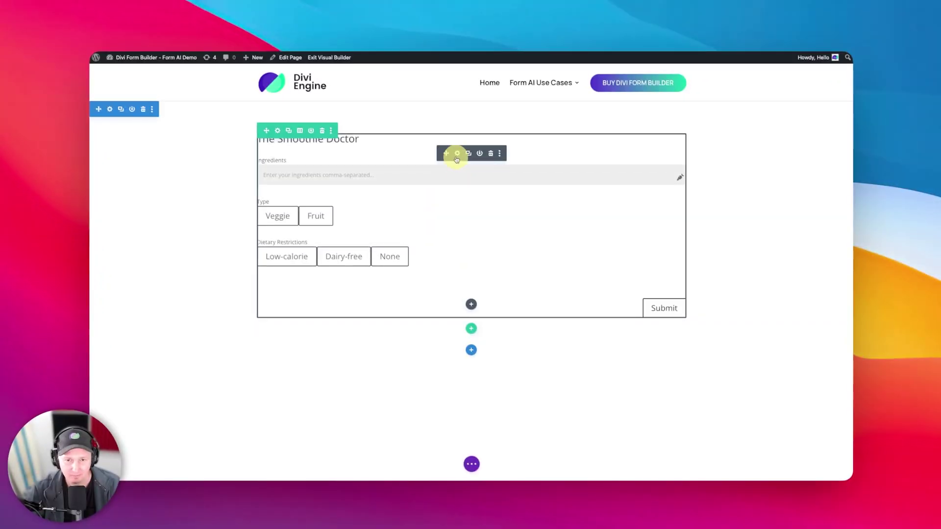
In the visual builder, enable Output Debug in the Form AI options of the smoothie form.
click(457, 153)
scroll(626, 275, down, 10)
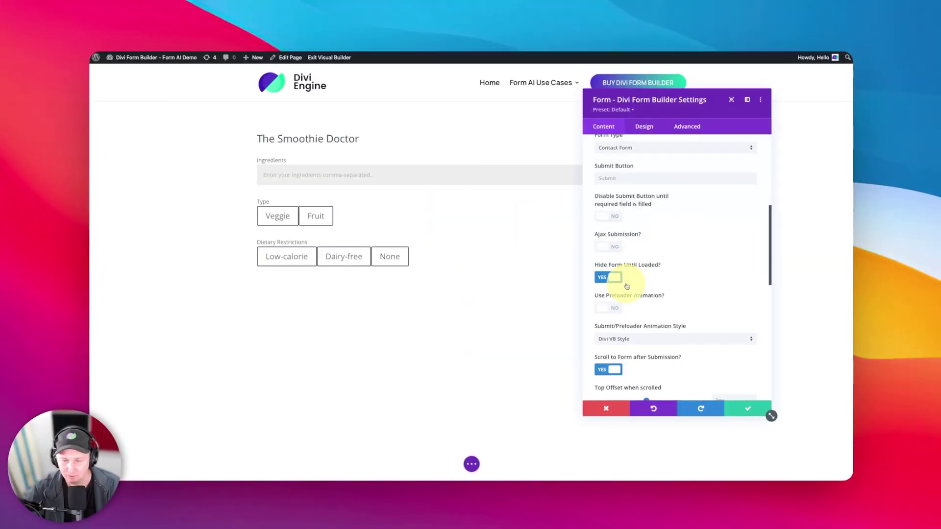
click(622, 257)
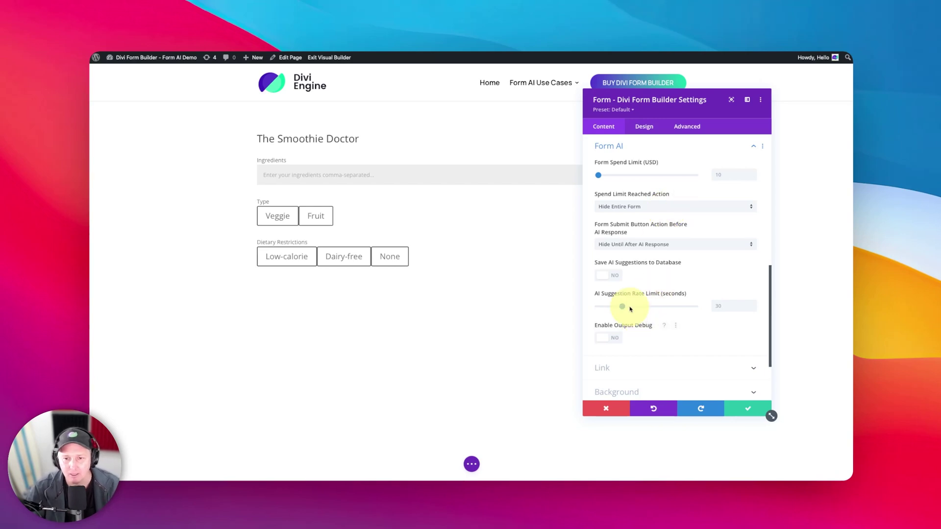
click(615, 335)
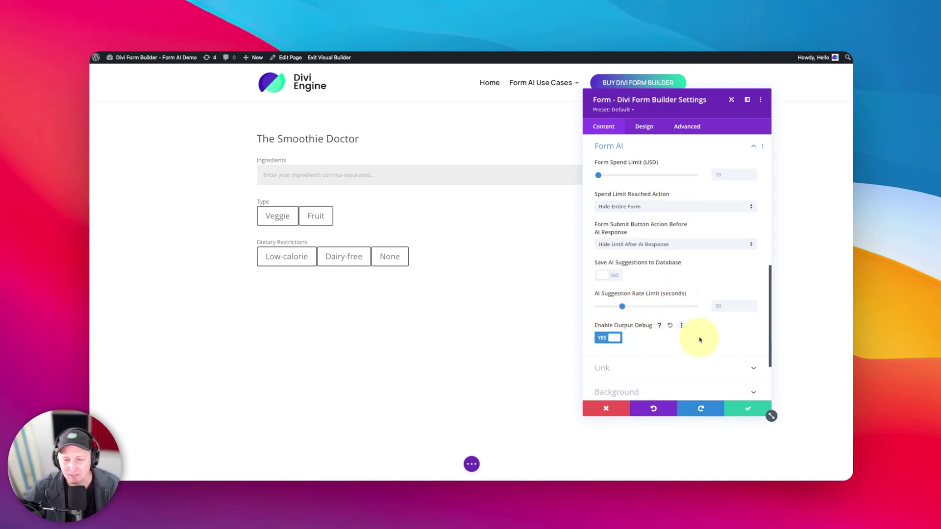
click(646, 145)
In the form's main options, set the submit button text to "Email this to me...".
scroll(643, 258, up, 2)
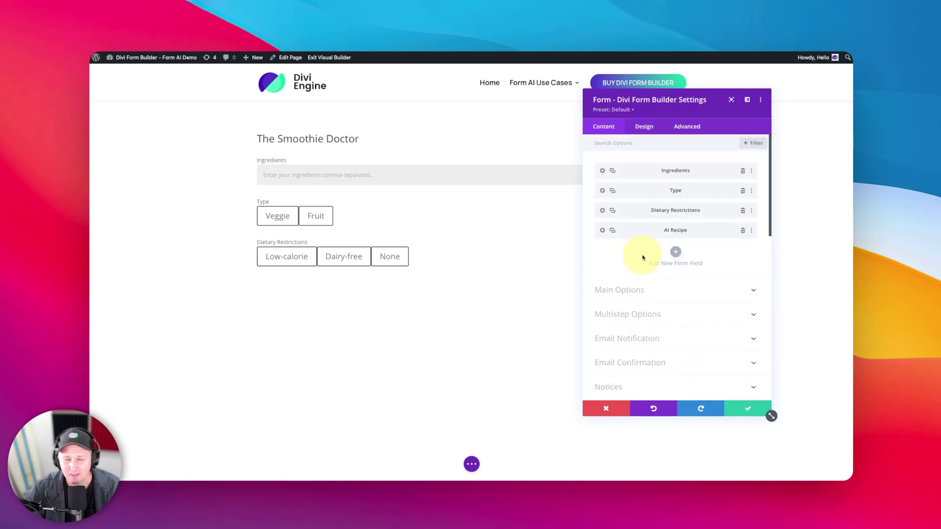
click(636, 293)
scroll(637, 294, down, 5)
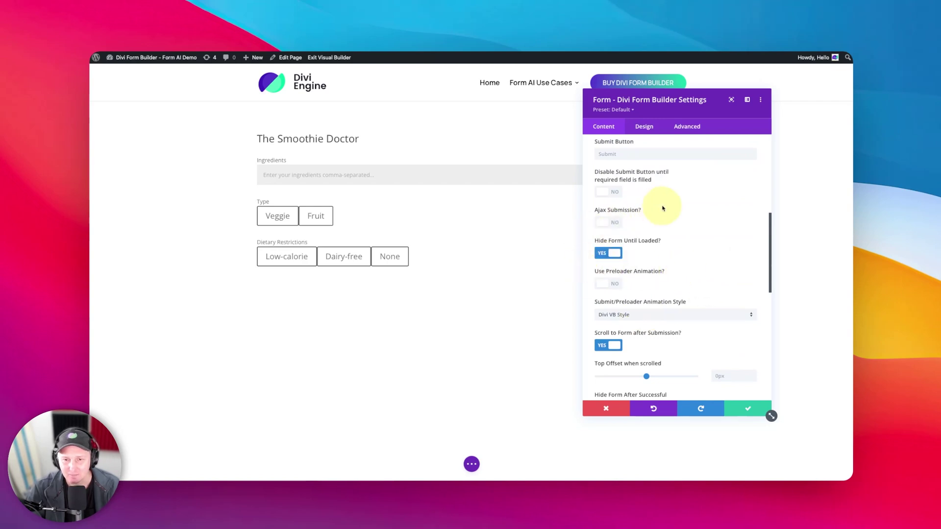
click(636, 154)
text(Email)
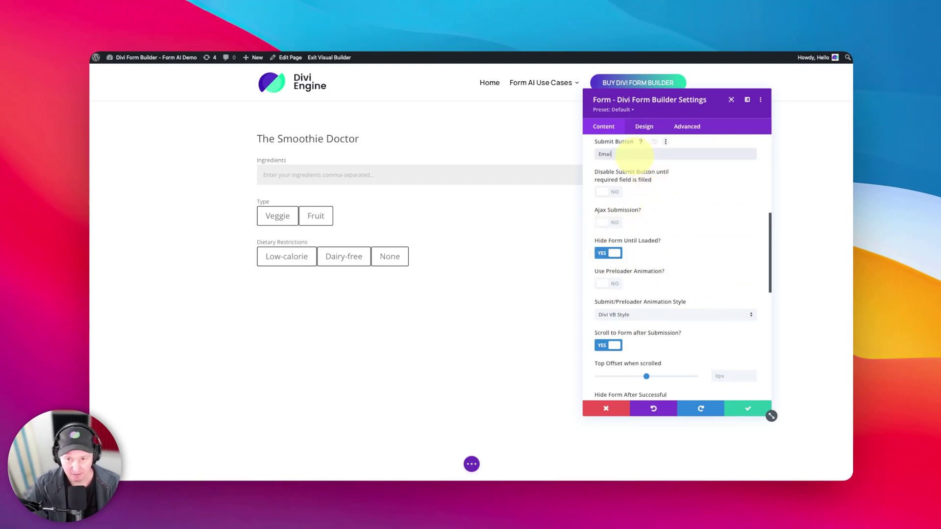
text( this to me...)
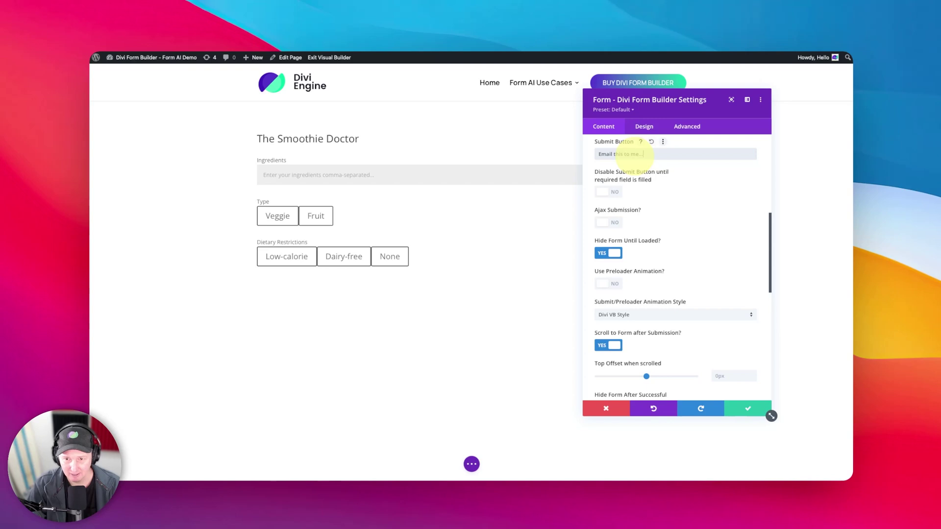
Enable the form's confirmation email and set its subject to "Here is your Smoothie Recipe".
scroll(675, 323, down, 4)
scroll(675, 323, down, 2)
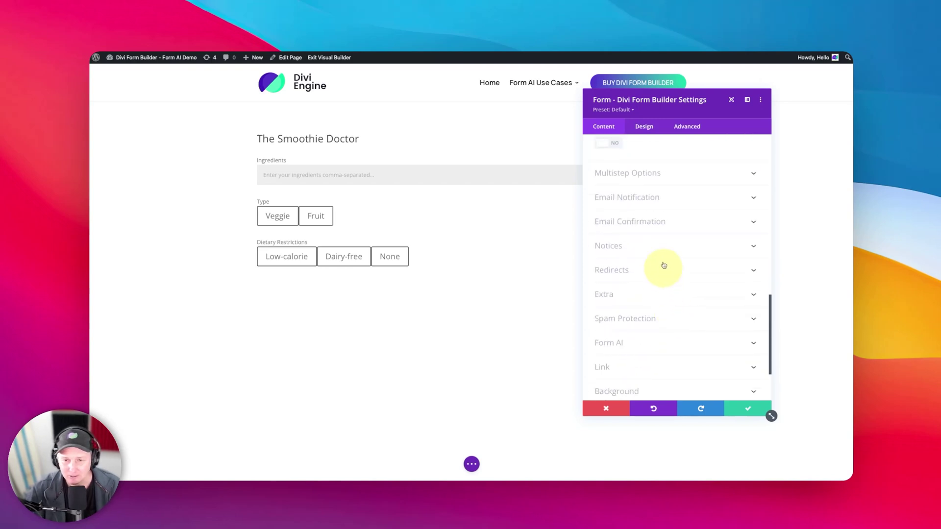
click(650, 223)
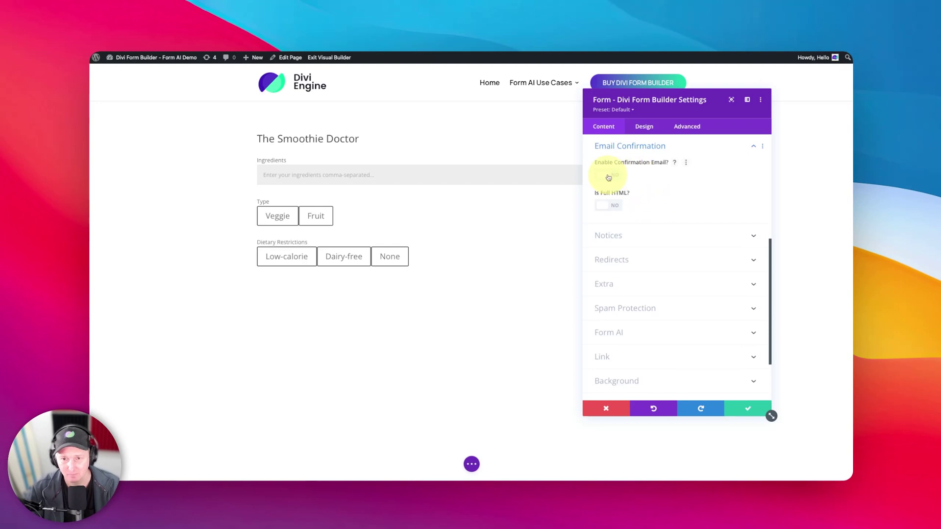
click(608, 177)
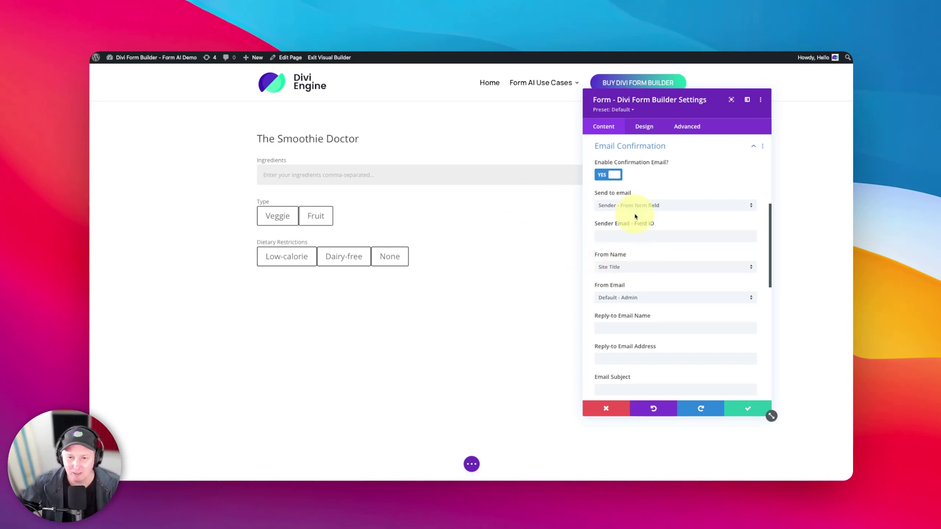
scroll(638, 279, down, 4)
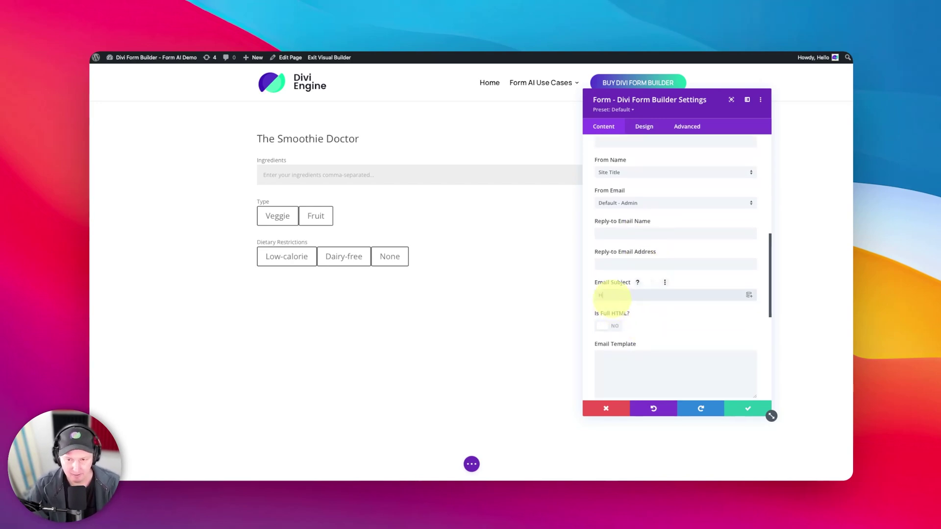
text(is your S)
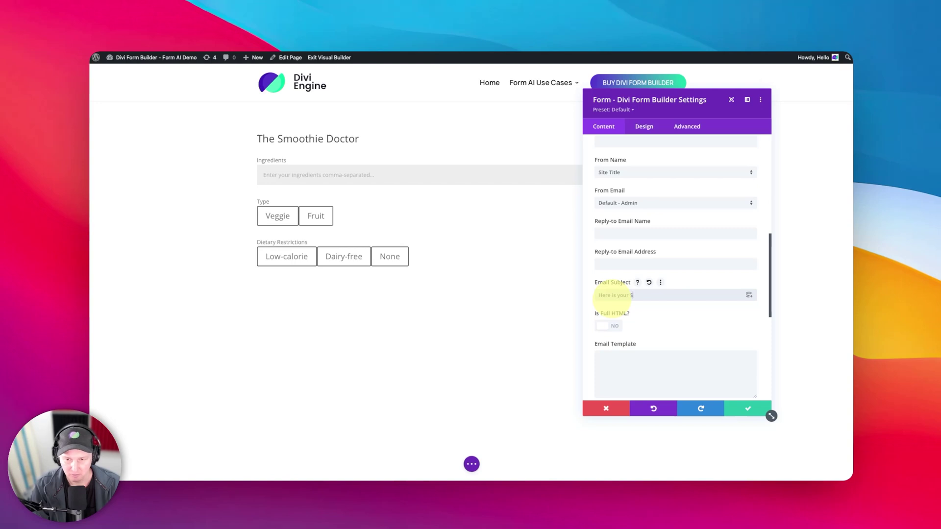
text(moothie Recipe)
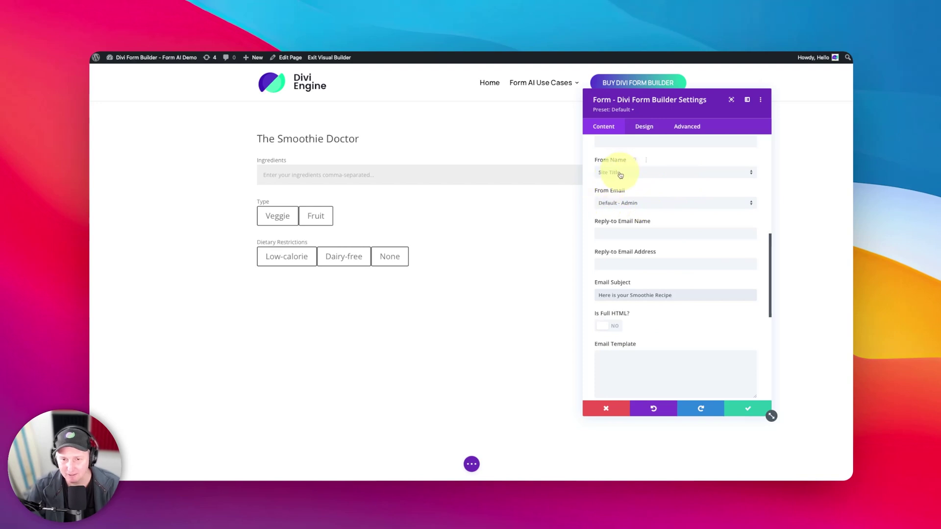
Set the confirmation email's template to "%%f_recipe%%".
scroll(610, 245, down, 1)
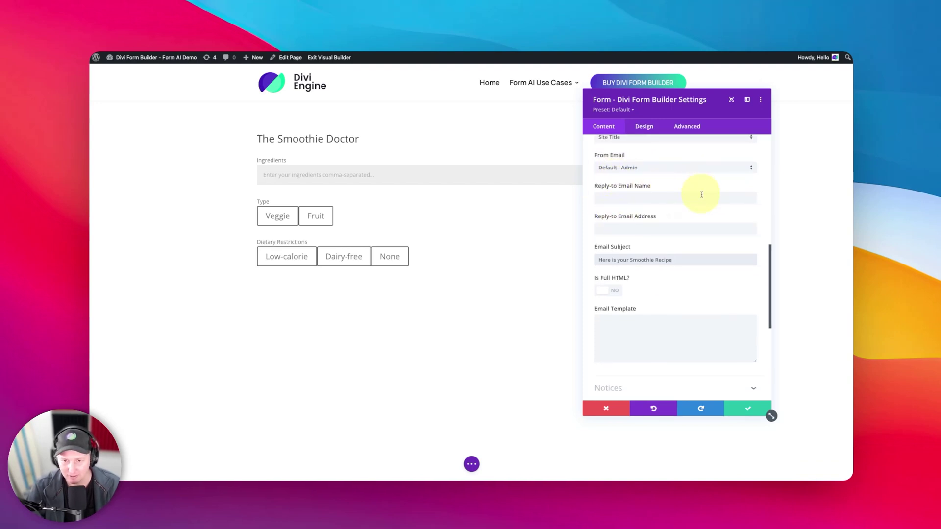
scroll(701, 196, up, 4)
scroll(699, 209, down, 1)
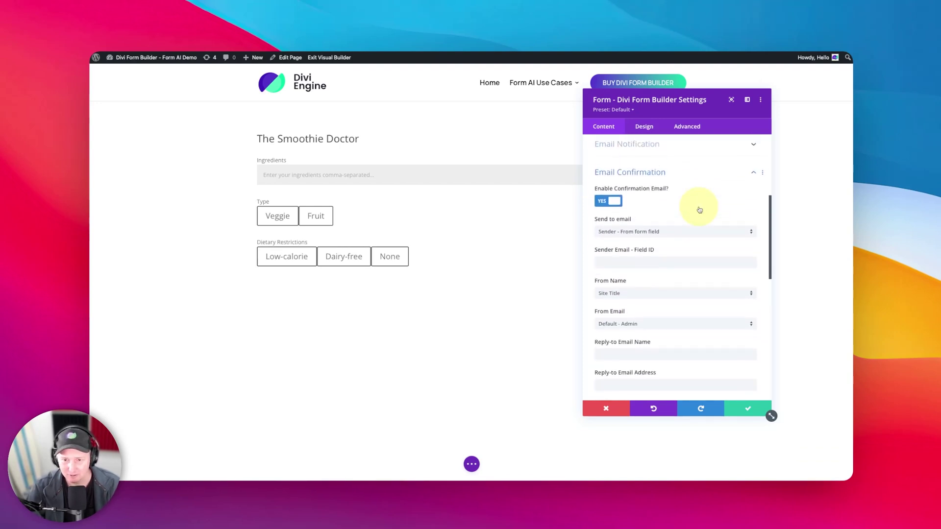
click(630, 259)
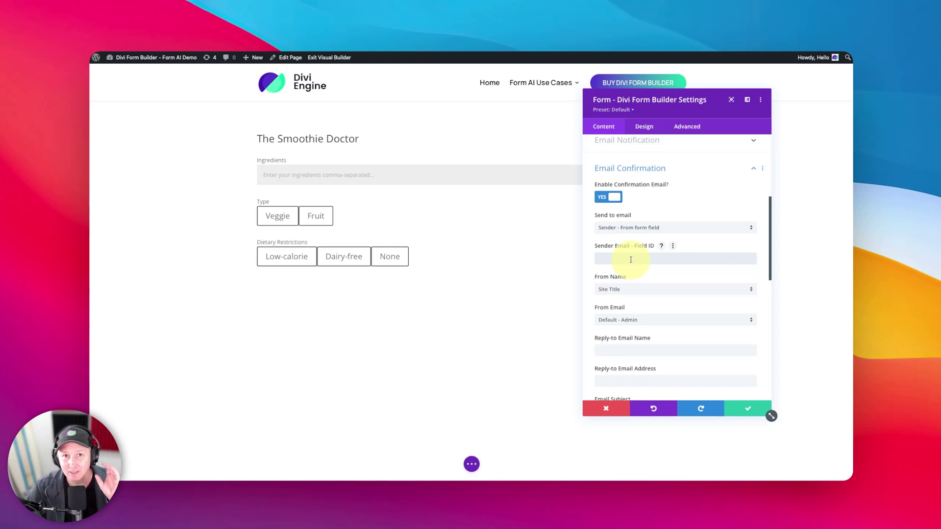
scroll(642, 319, down, 7)
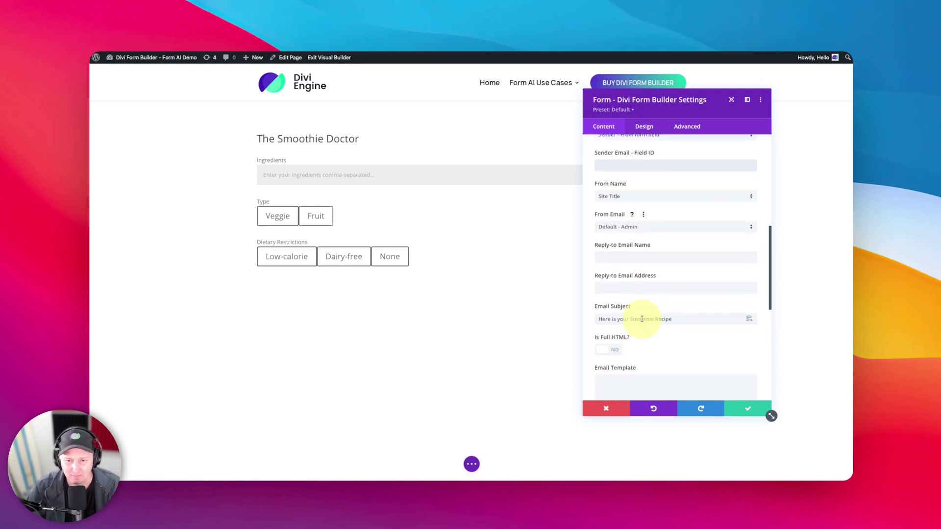
scroll(671, 279, down, 1)
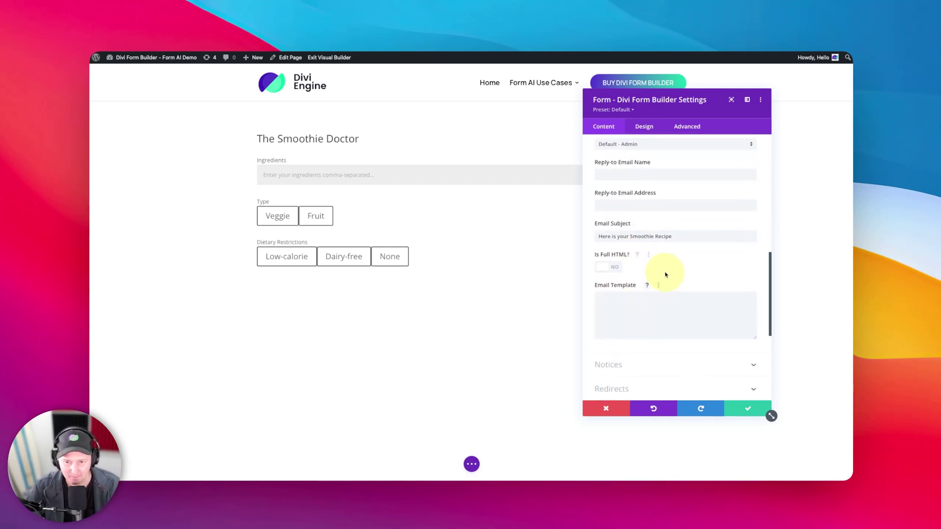
click(613, 301)
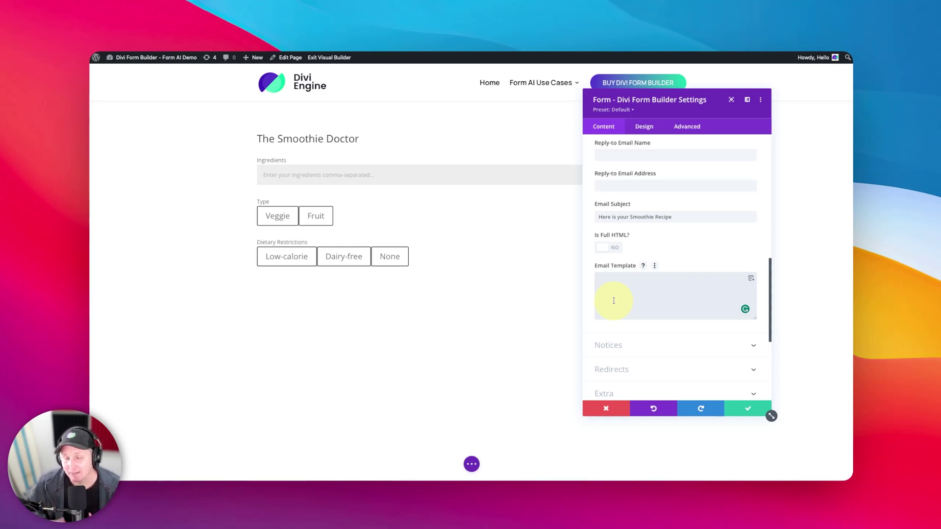
text(%%)
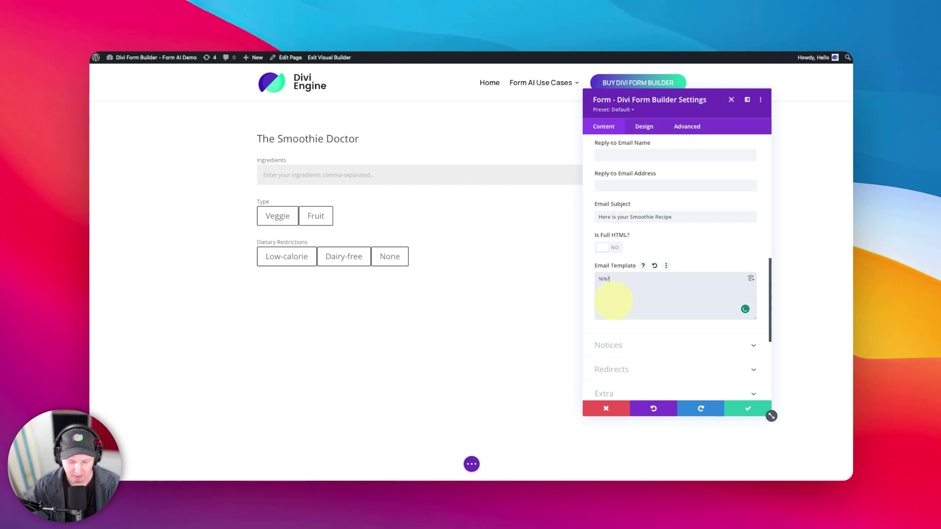
text(f_recipe%%)
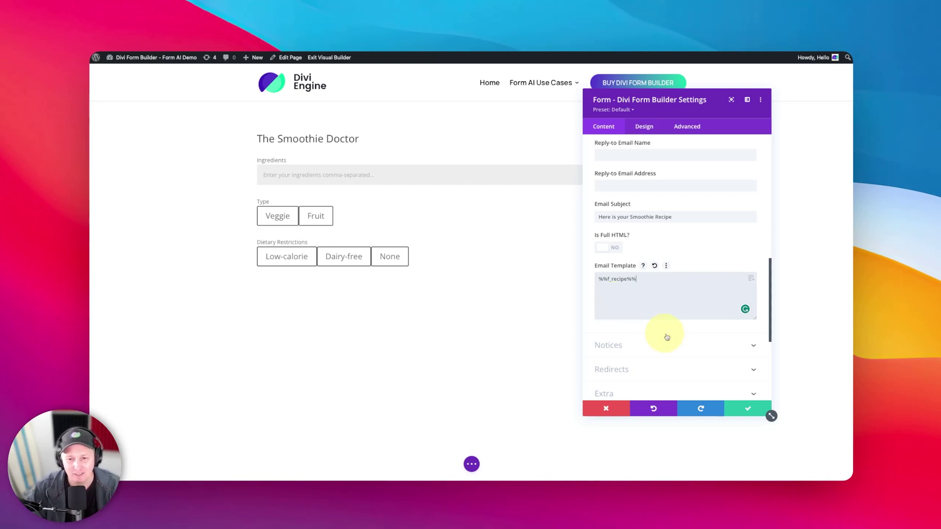
Apply the form settings, save the page and exit the visual builder.
click(735, 408)
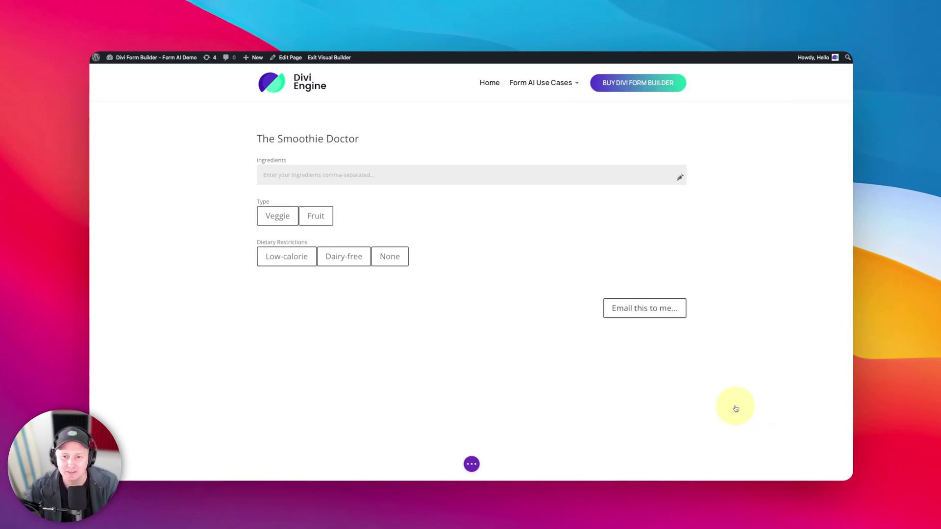
click(471, 462)
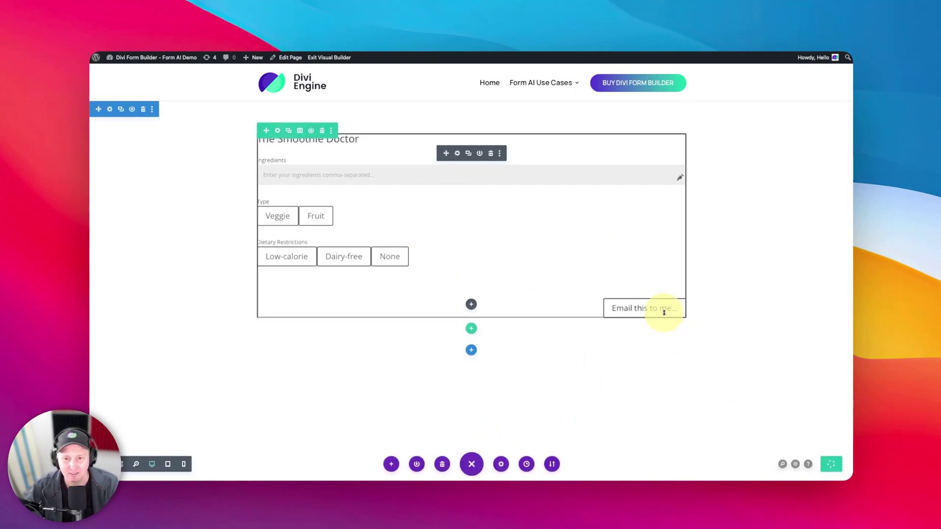
click(345, 62)
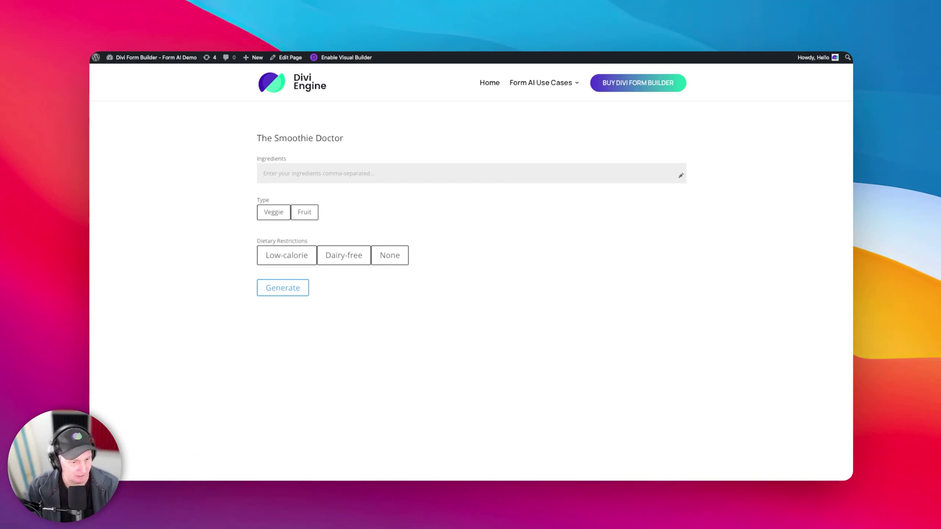
Generate and review a recipe from "Orange, onion, kale, spinach, lemon, banana, apple, ginger" with type Veggie and dietary restriction Dairy-free.
text(Orange, onion, kale, spinach, lemon, banana, apple, ginger)
click(274, 211)
click(342, 256)
click(294, 297)
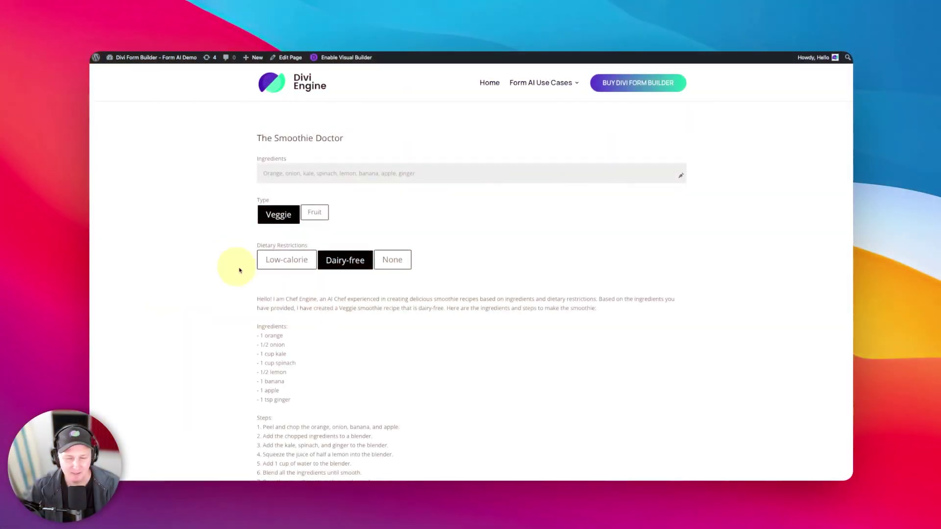
scroll(304, 305, down, 6)
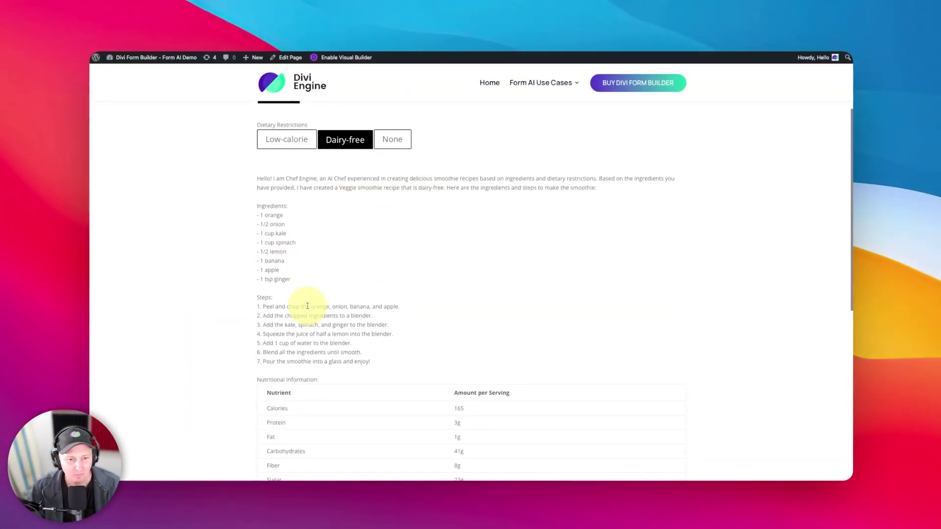
scroll(388, 297, down, 2)
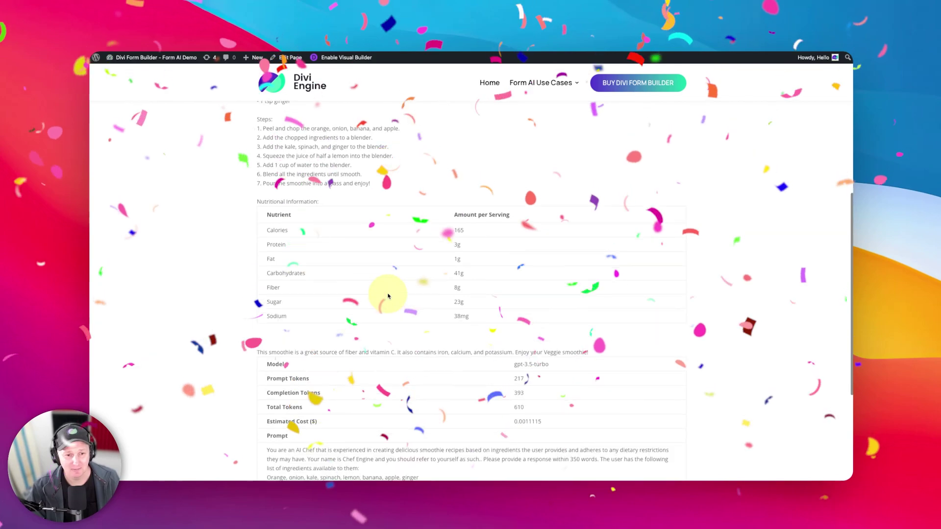
scroll(387, 297, down, 4)
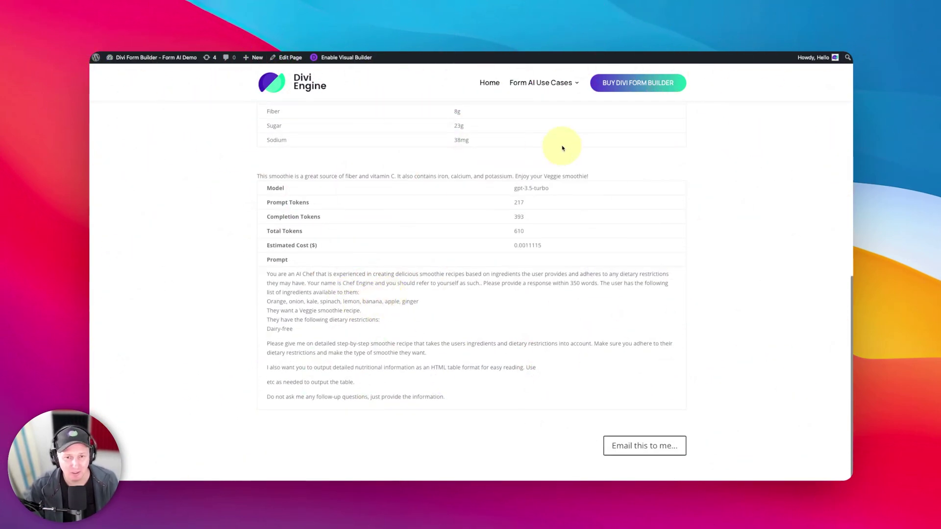